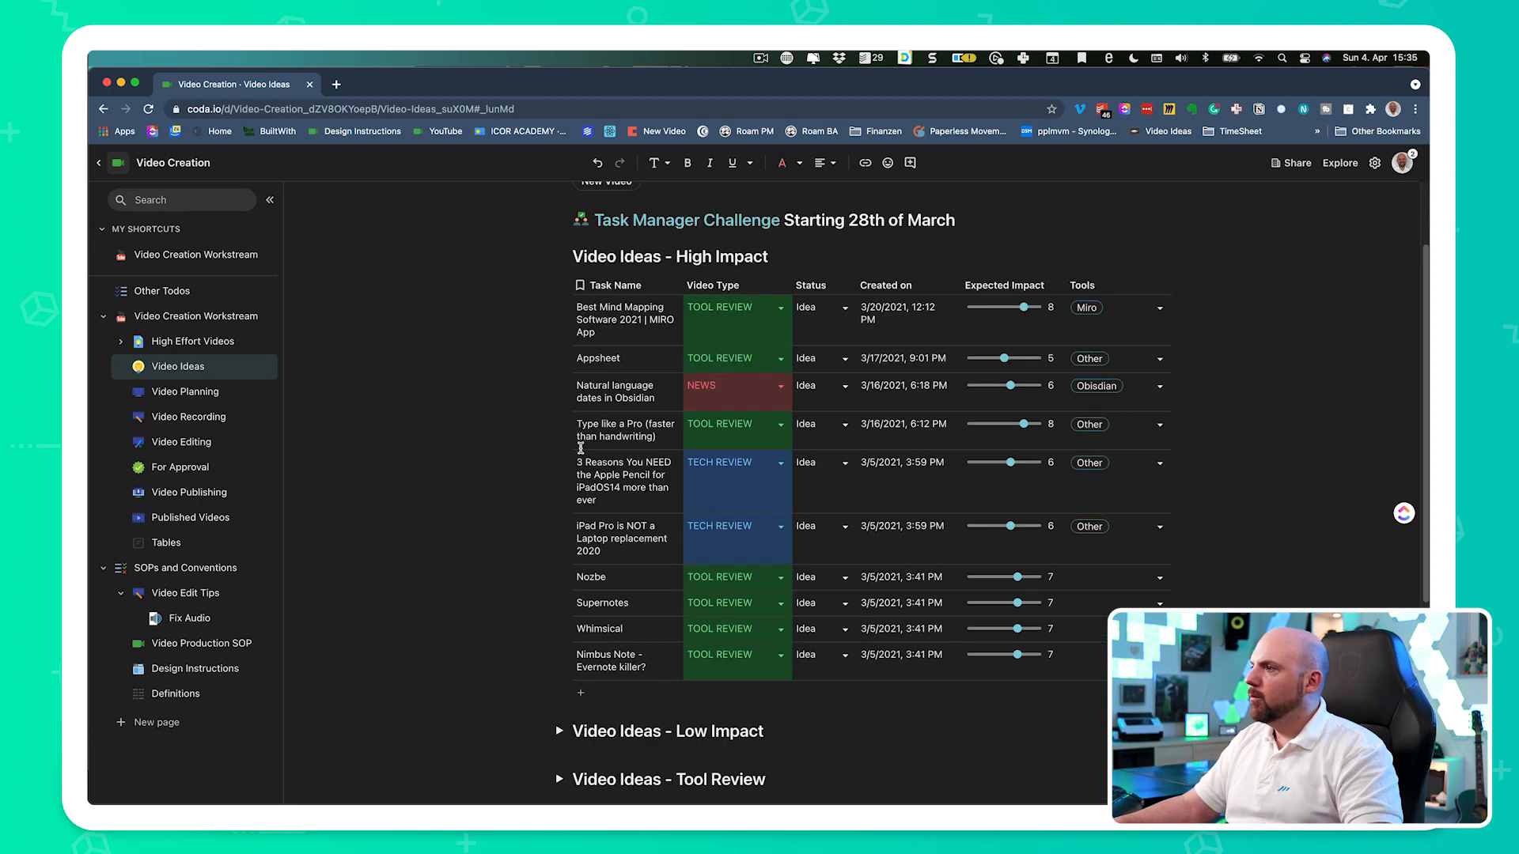
- Reveal the hidden pages of the document and open the Add new Videos page
scroll(898, 558, "down", 5)
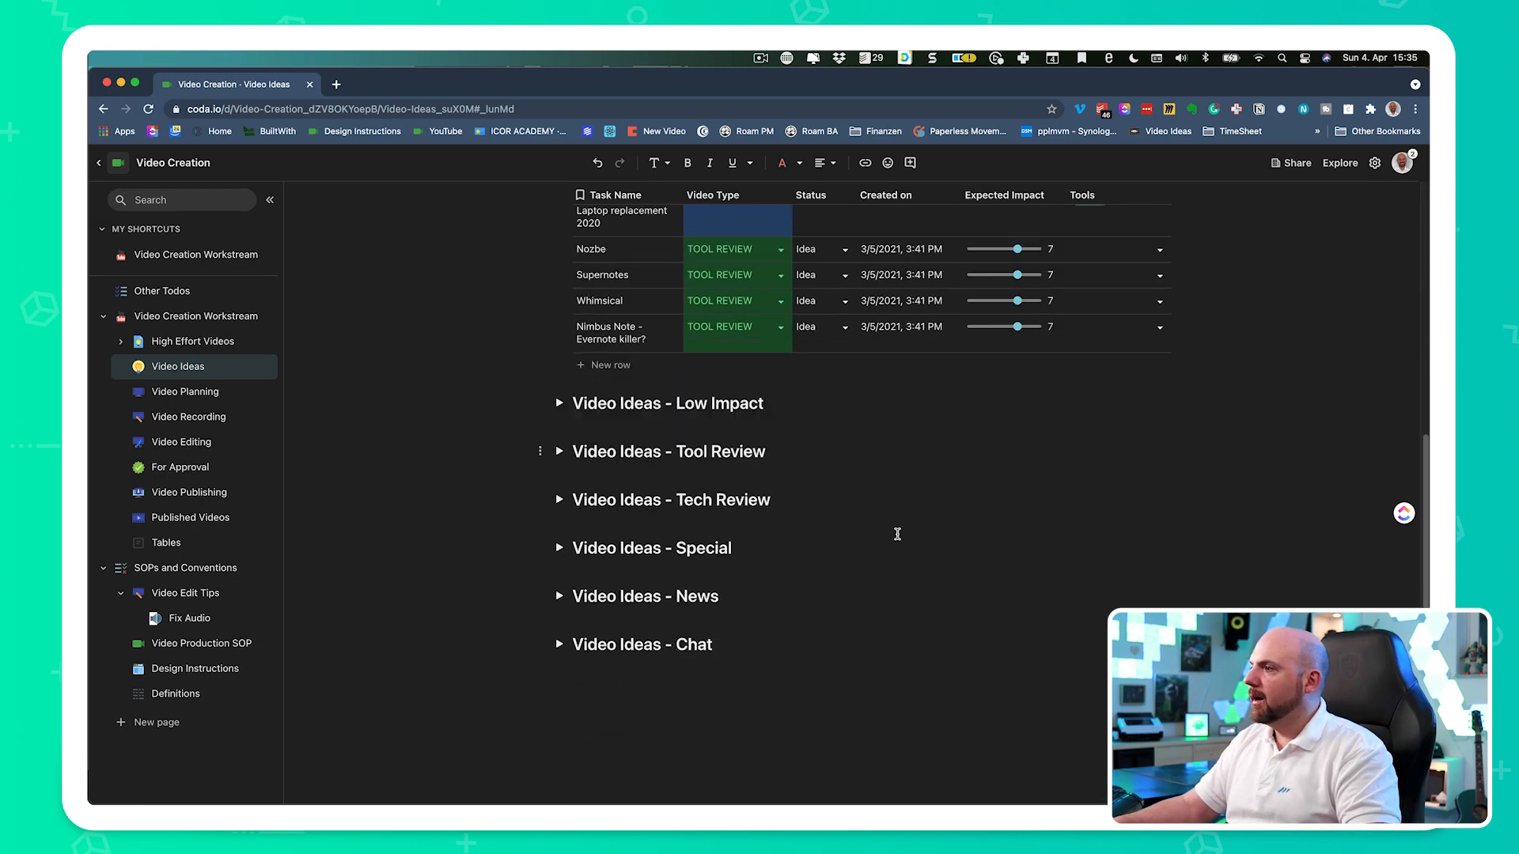
scroll(609, 428, "up", 5)
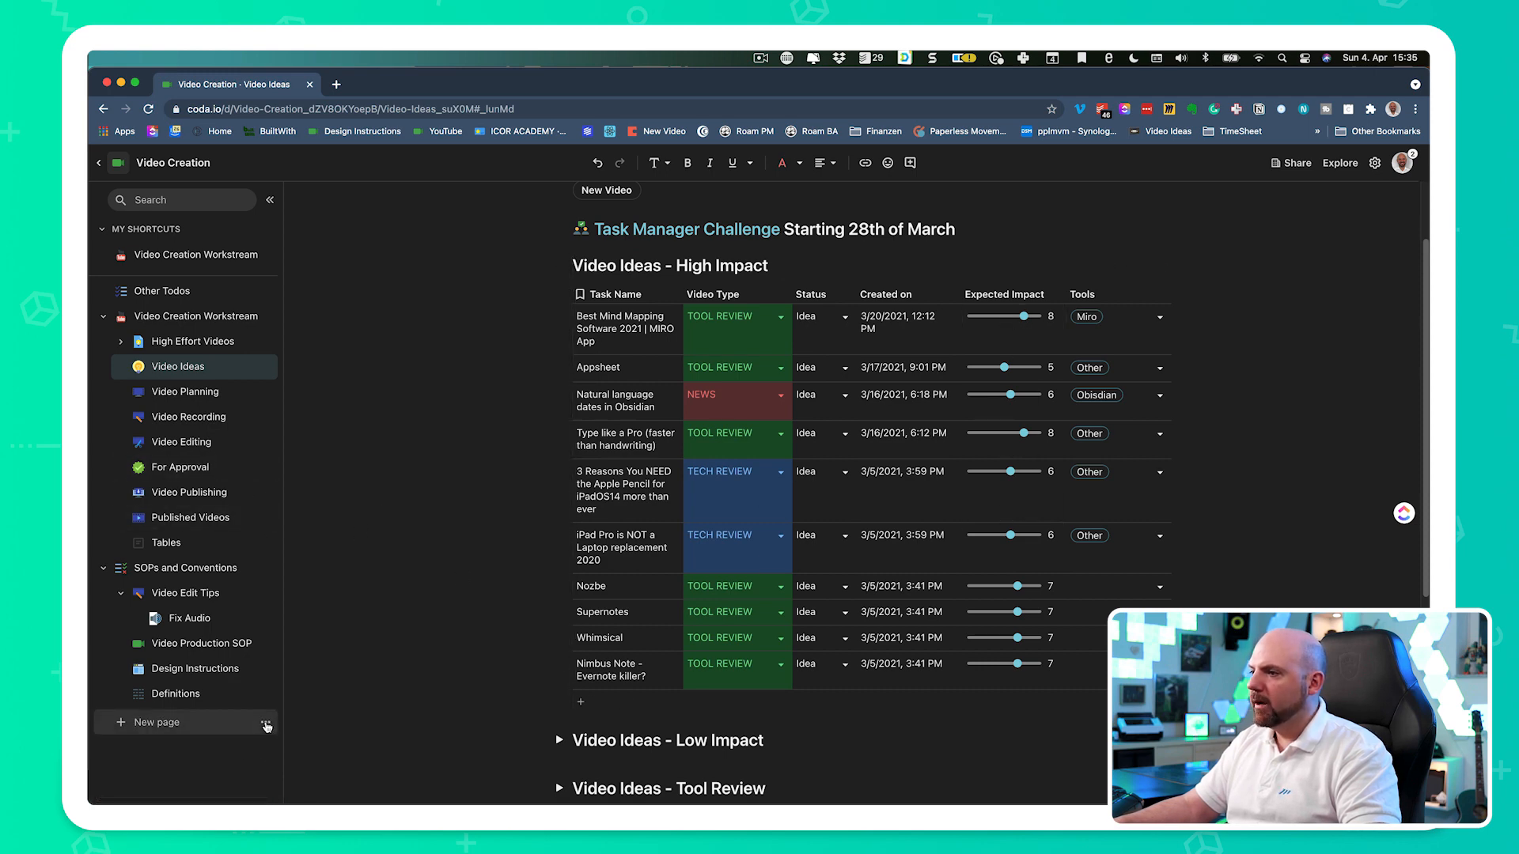
left_click(246, 729)
left_click(431, 749)
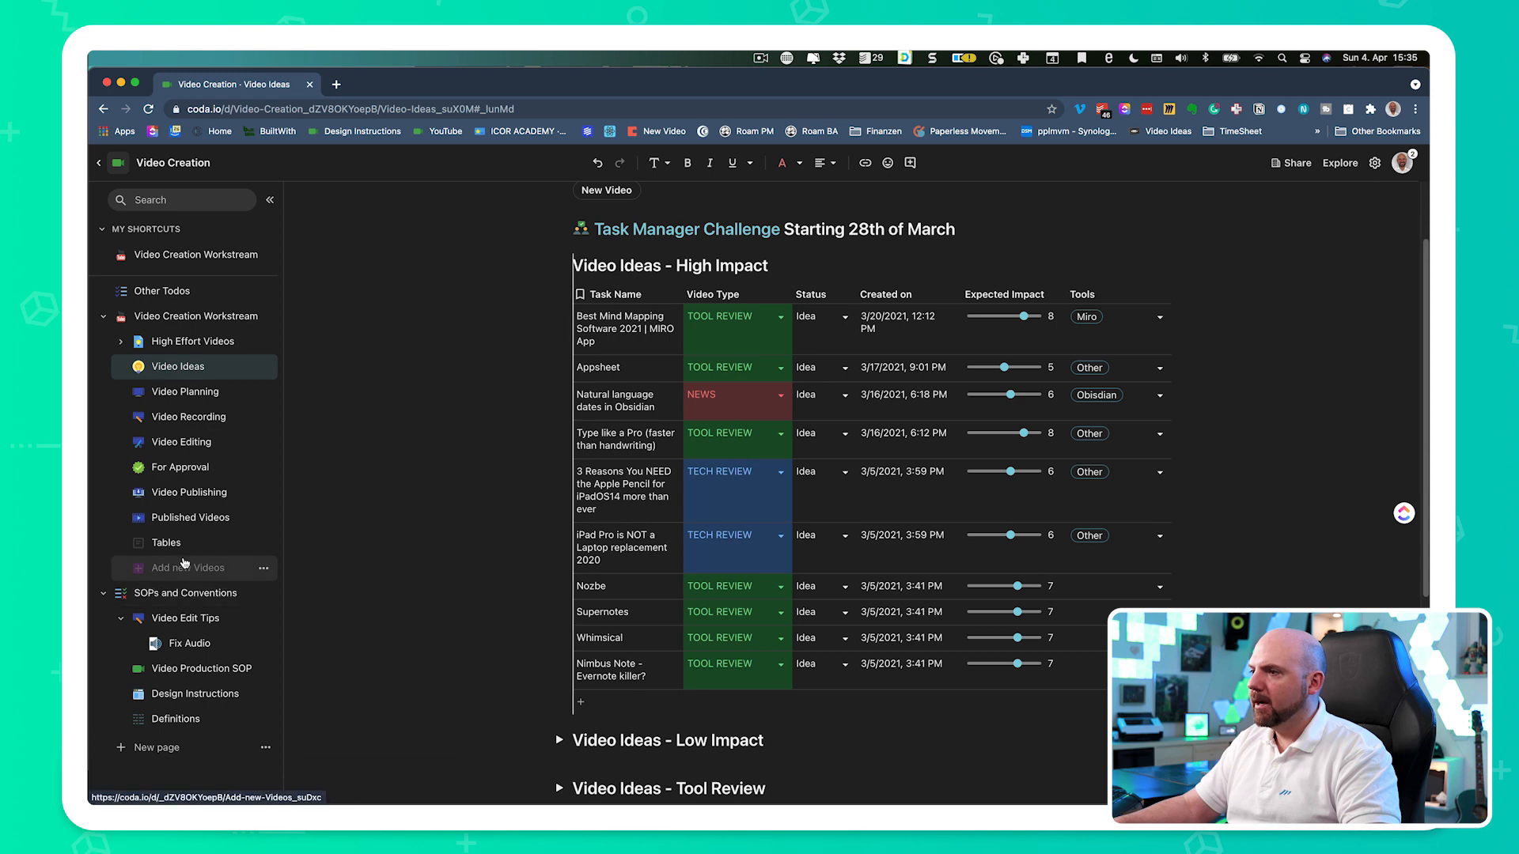
left_click(187, 567)
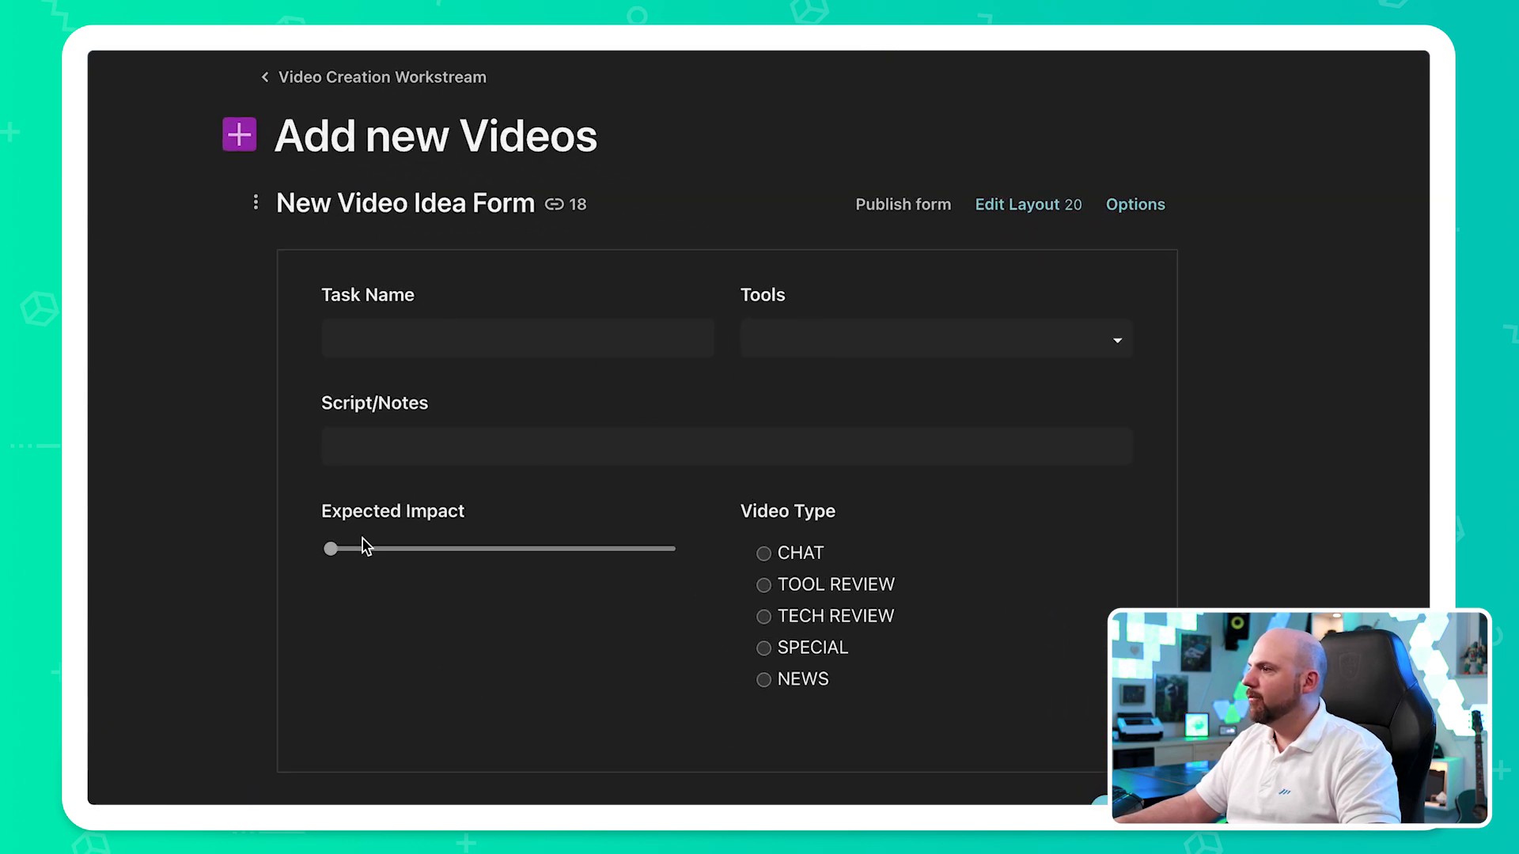
- In the New Video Idea Form, set the expected impact to 7 and the video type to TOOL REVIEW
left_click(525, 340)
left_click(1001, 340)
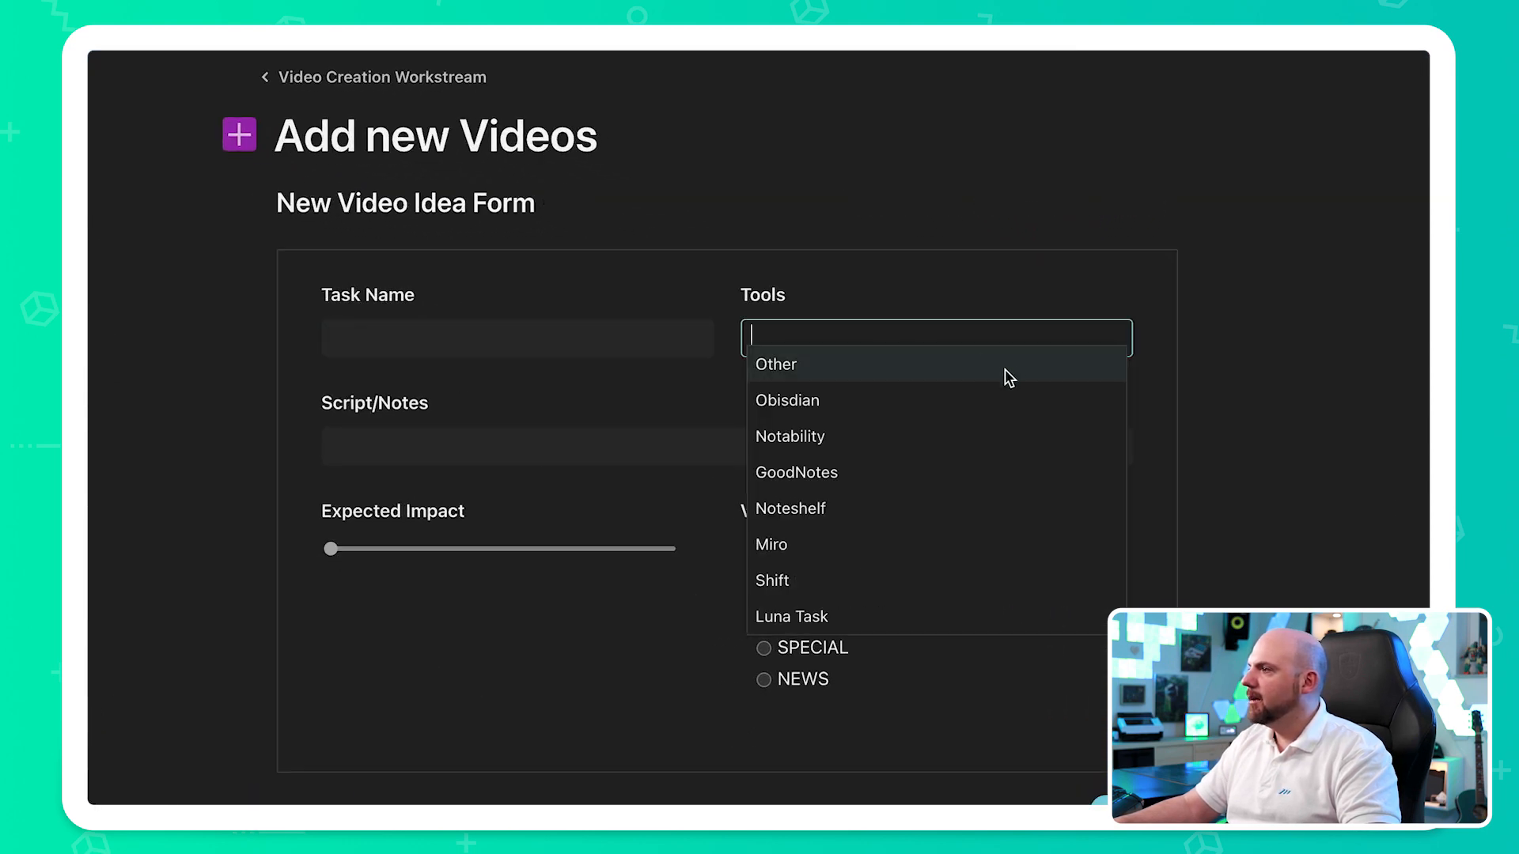
left_click(571, 432)
left_click_drag(334, 551, 560, 575)
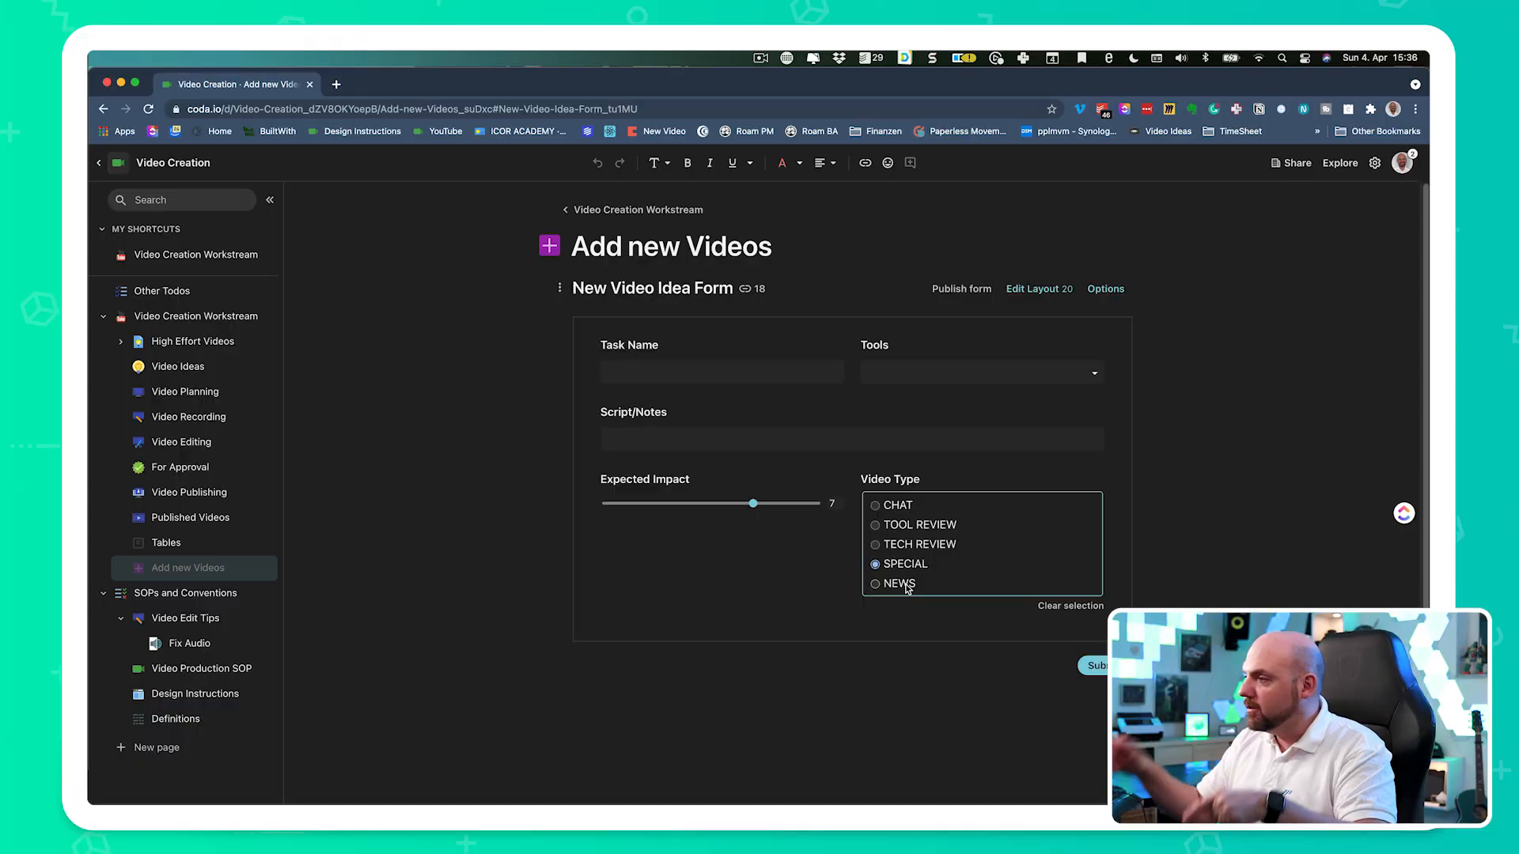
left_click(900, 584)
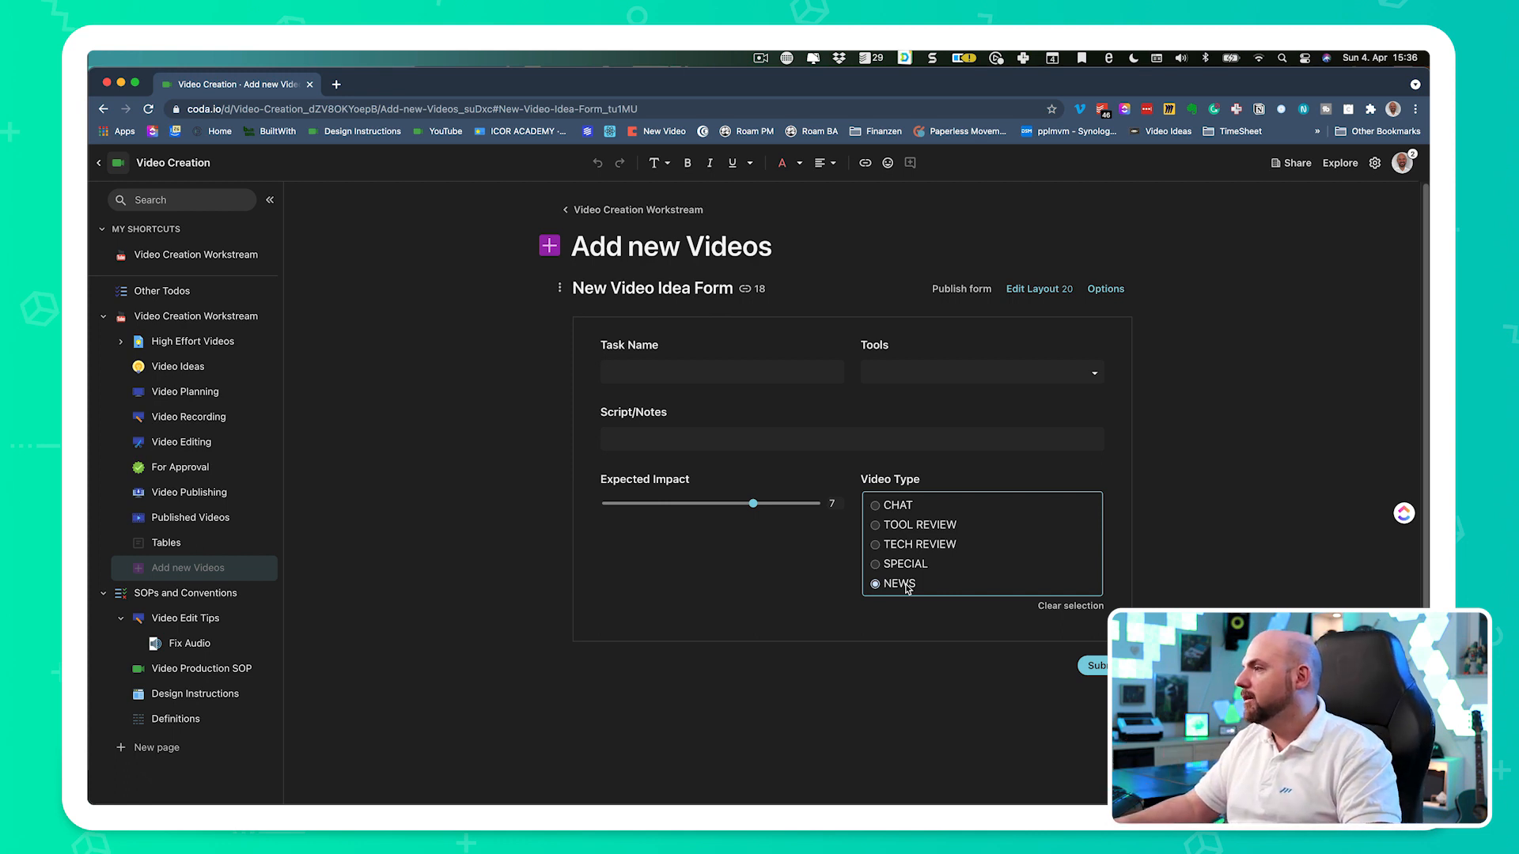
left_click(910, 525)
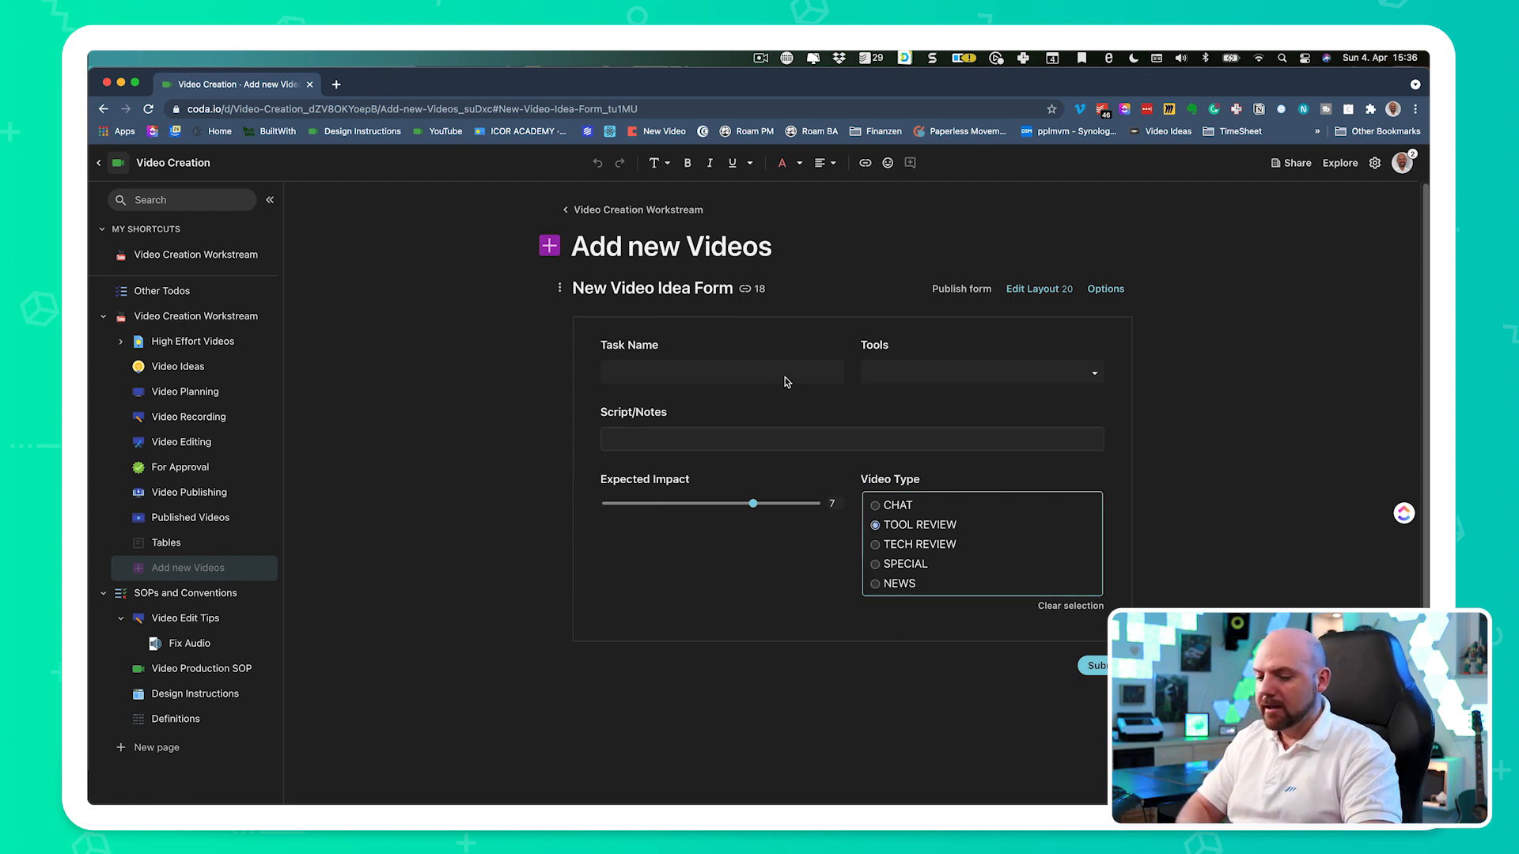
- Enter Test as the task name, choose Other as the tool, leave the script notes empty and submit the form
left_click(742, 372)
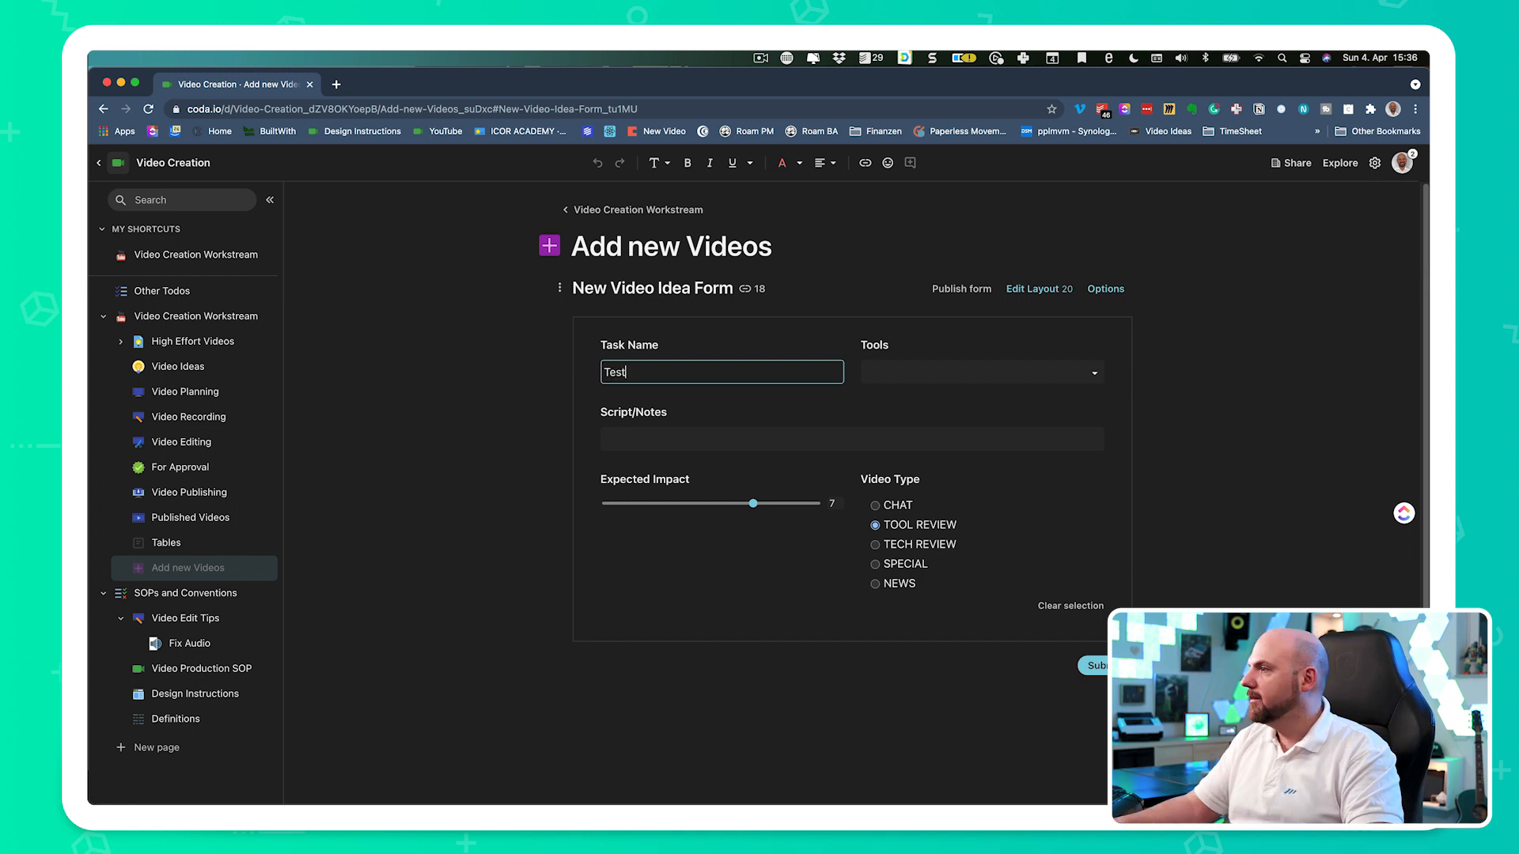
left_click(1039, 370)
left_click(956, 390)
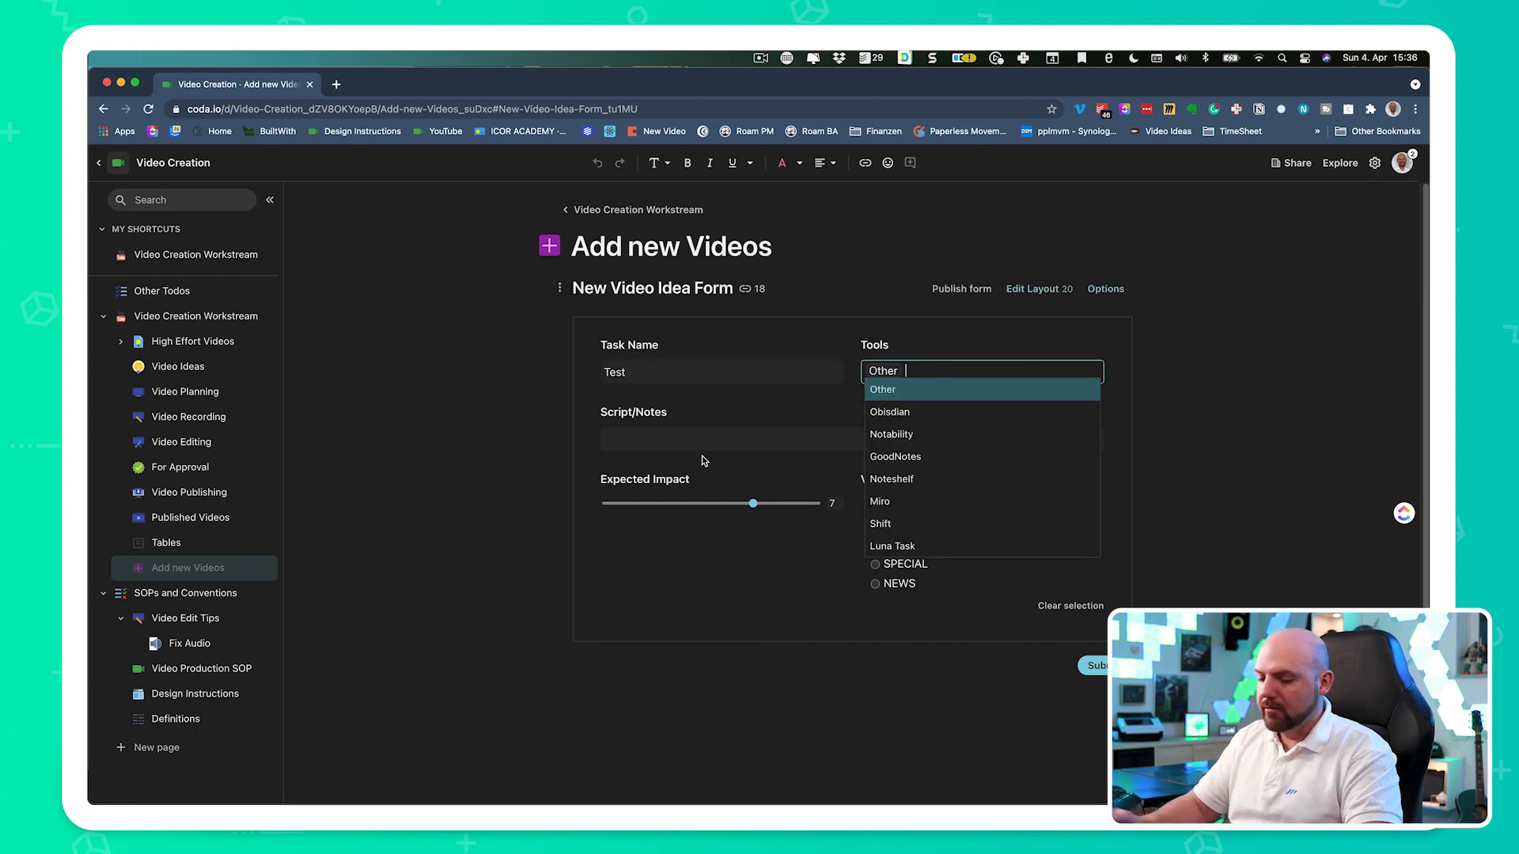
left_click(701, 456)
left_click(728, 445)
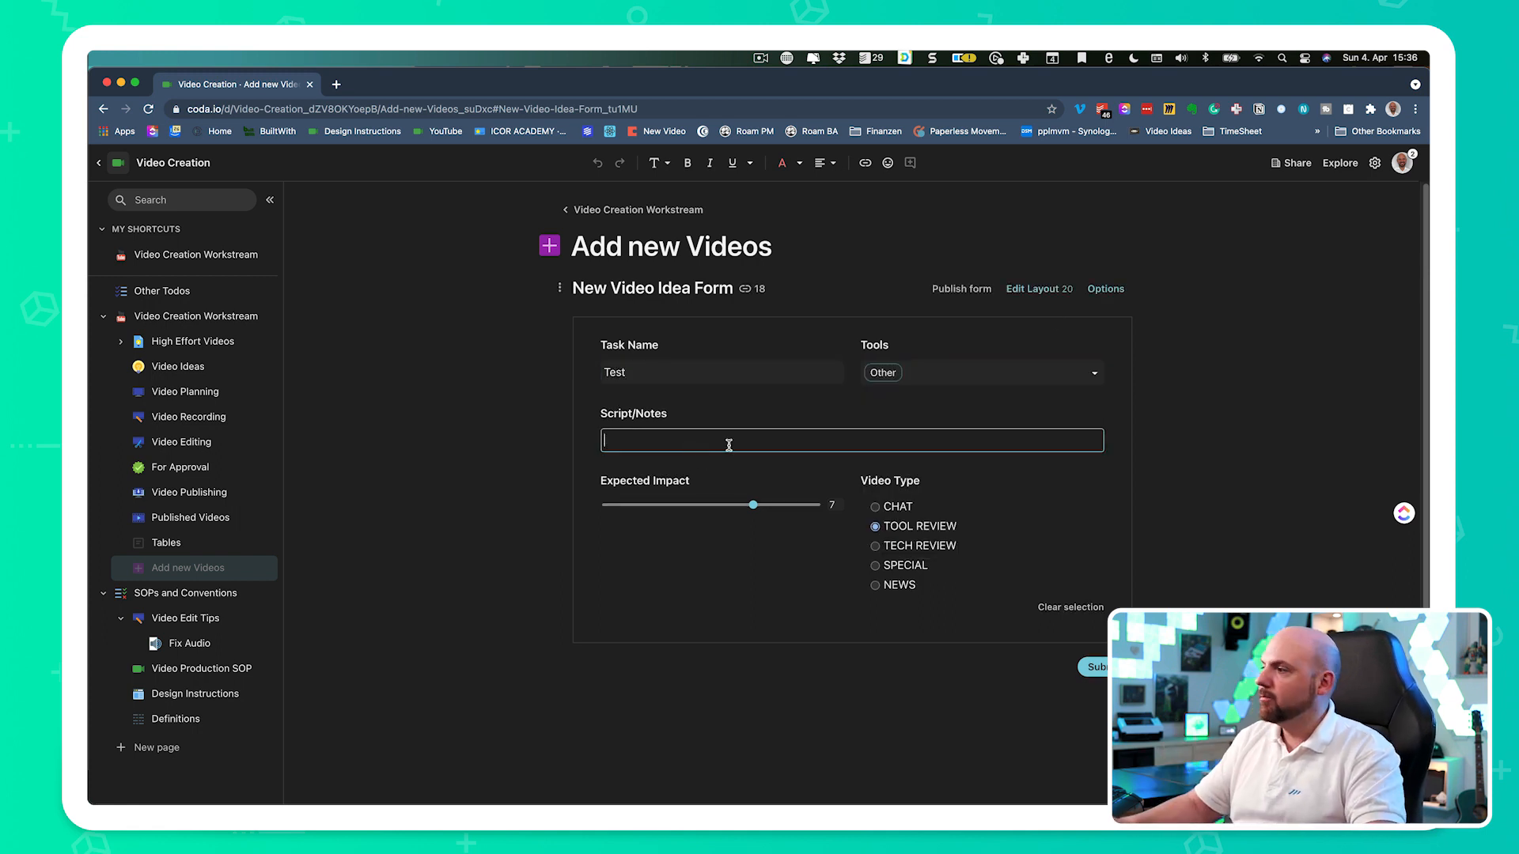
key("Tab")
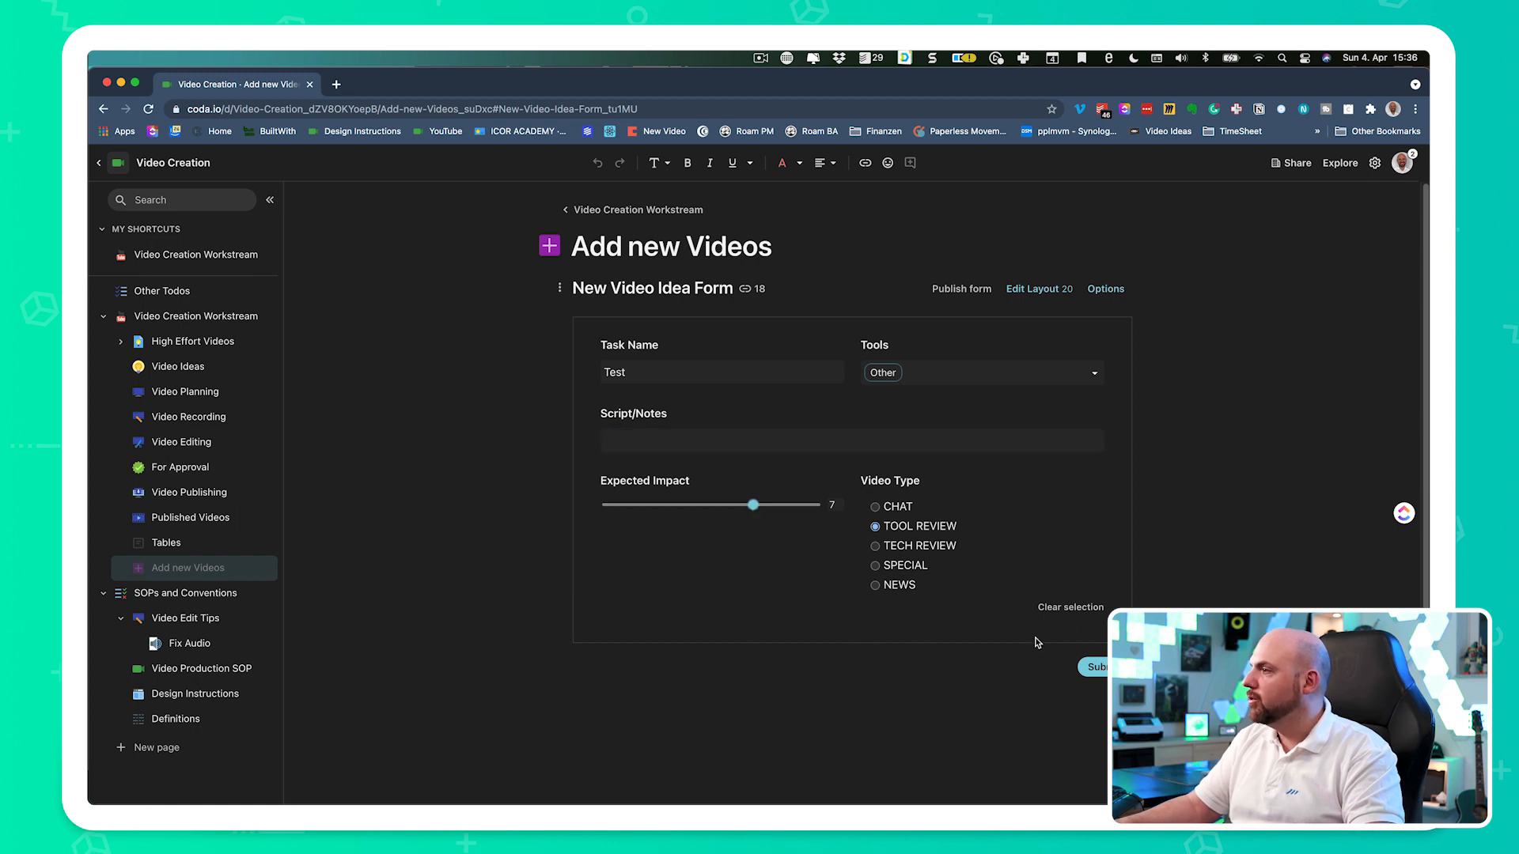
key("Return")
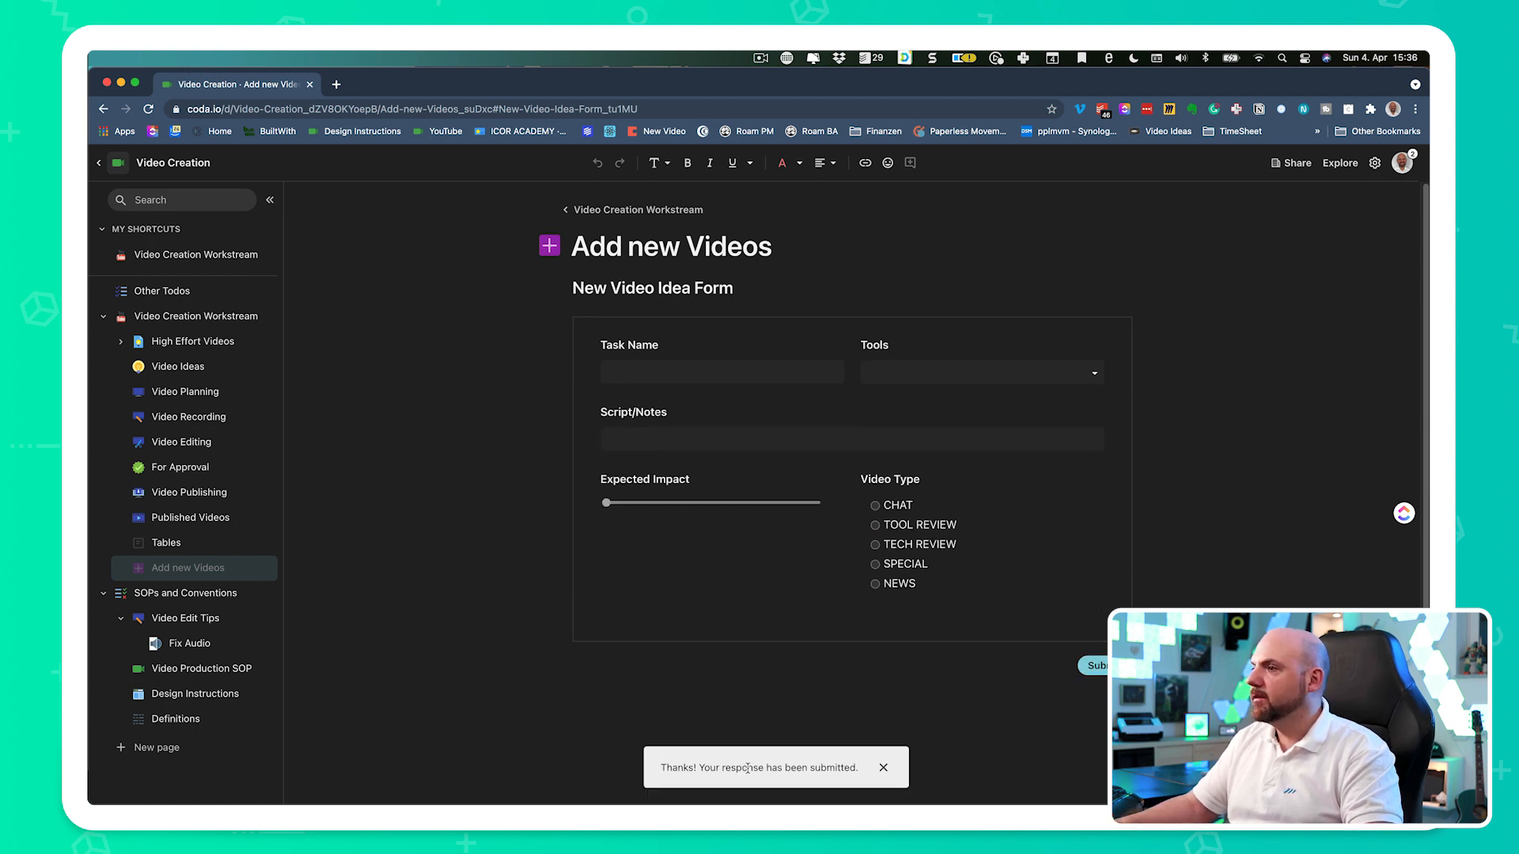
left_click(1054, 720)
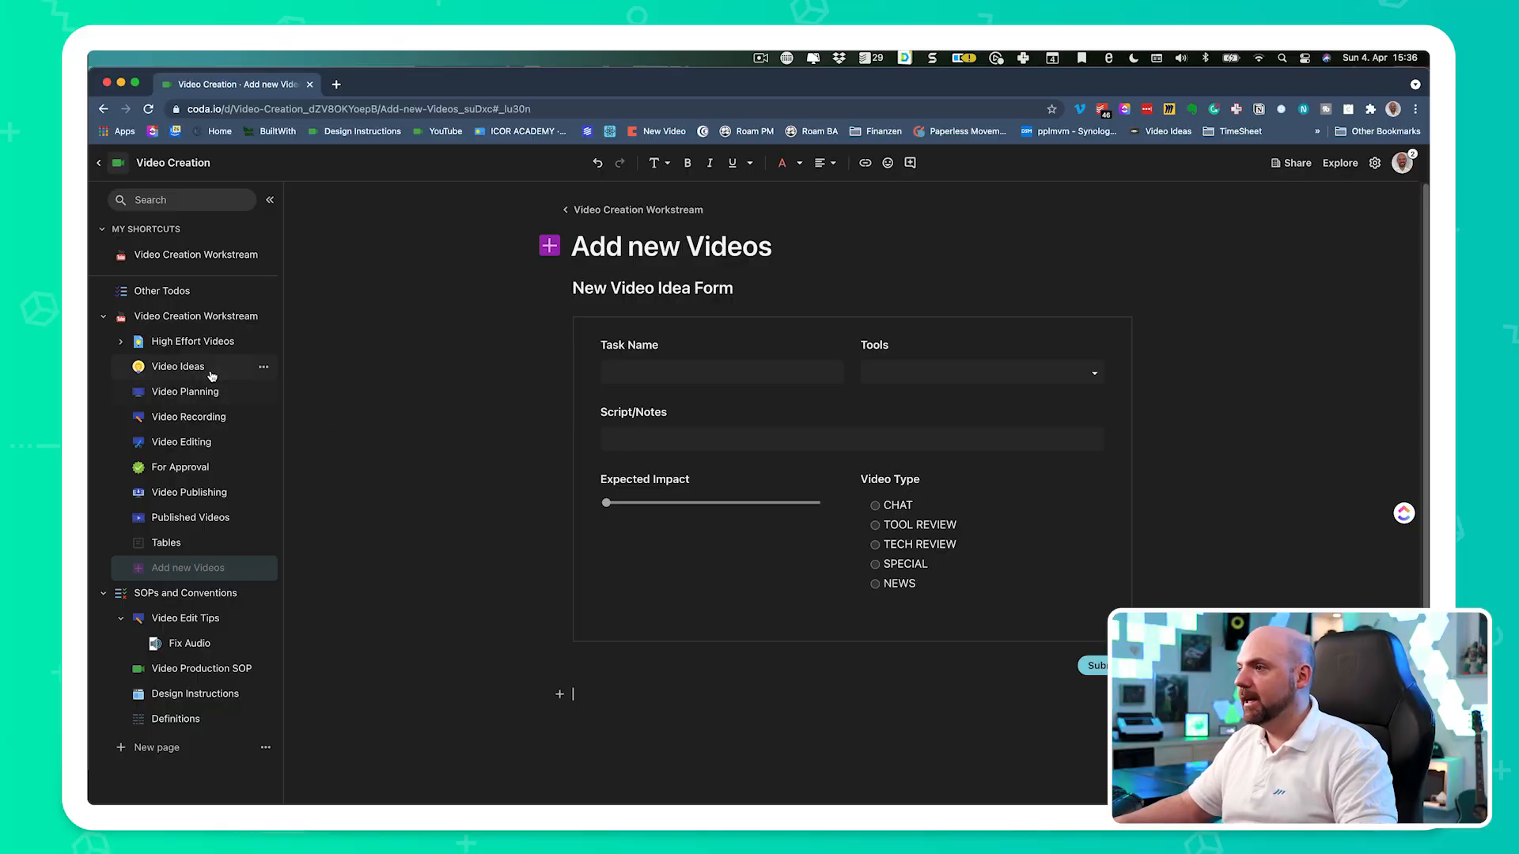
- On the Video Ideas page, change the status of the Test video from Idea to the planning stage
left_click(203, 370)
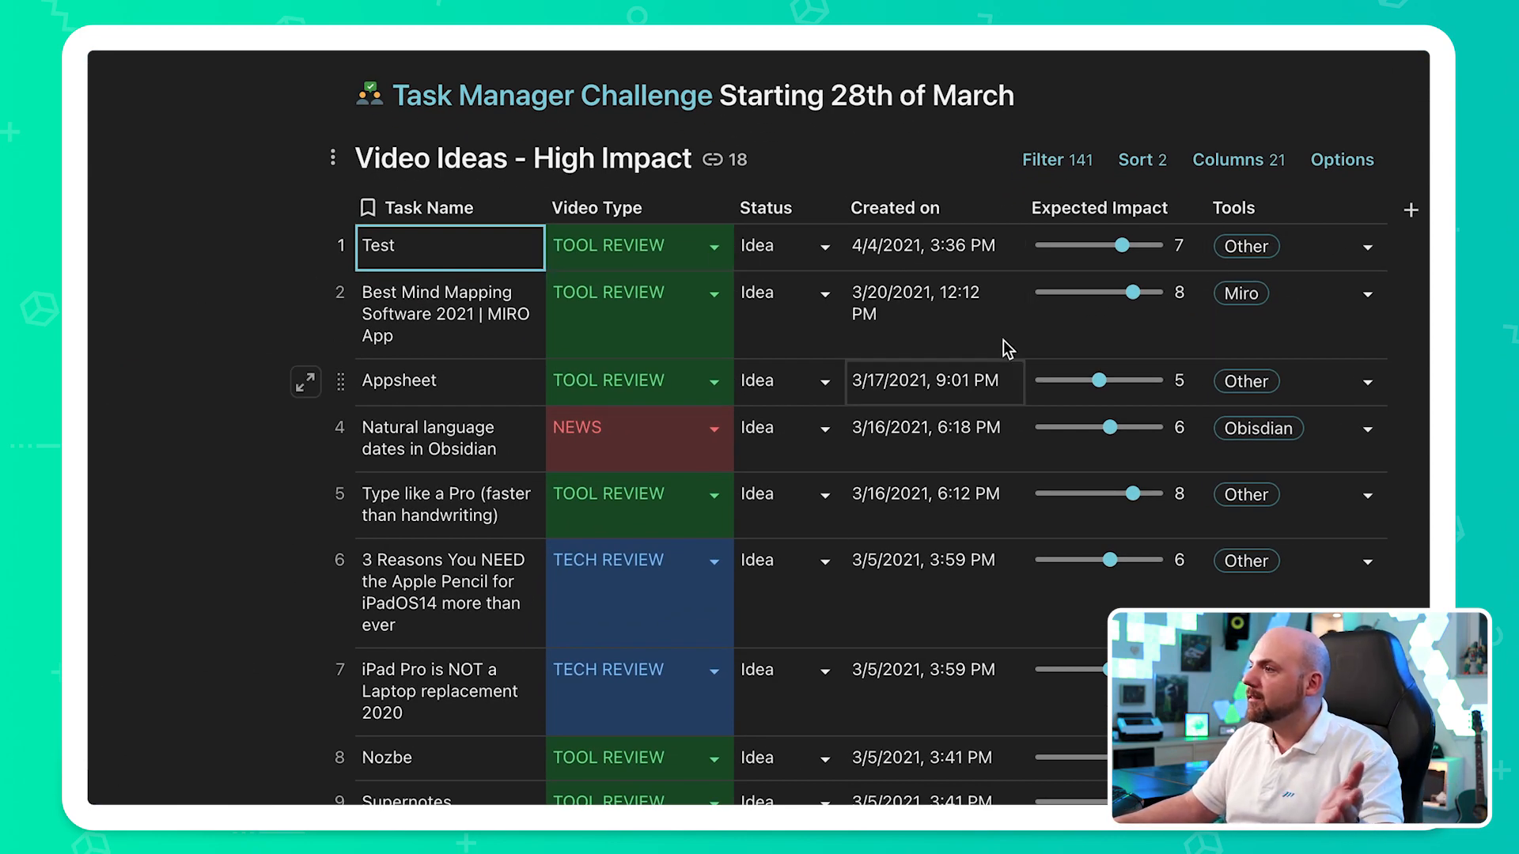
scroll(1052, 624, "down", 8)
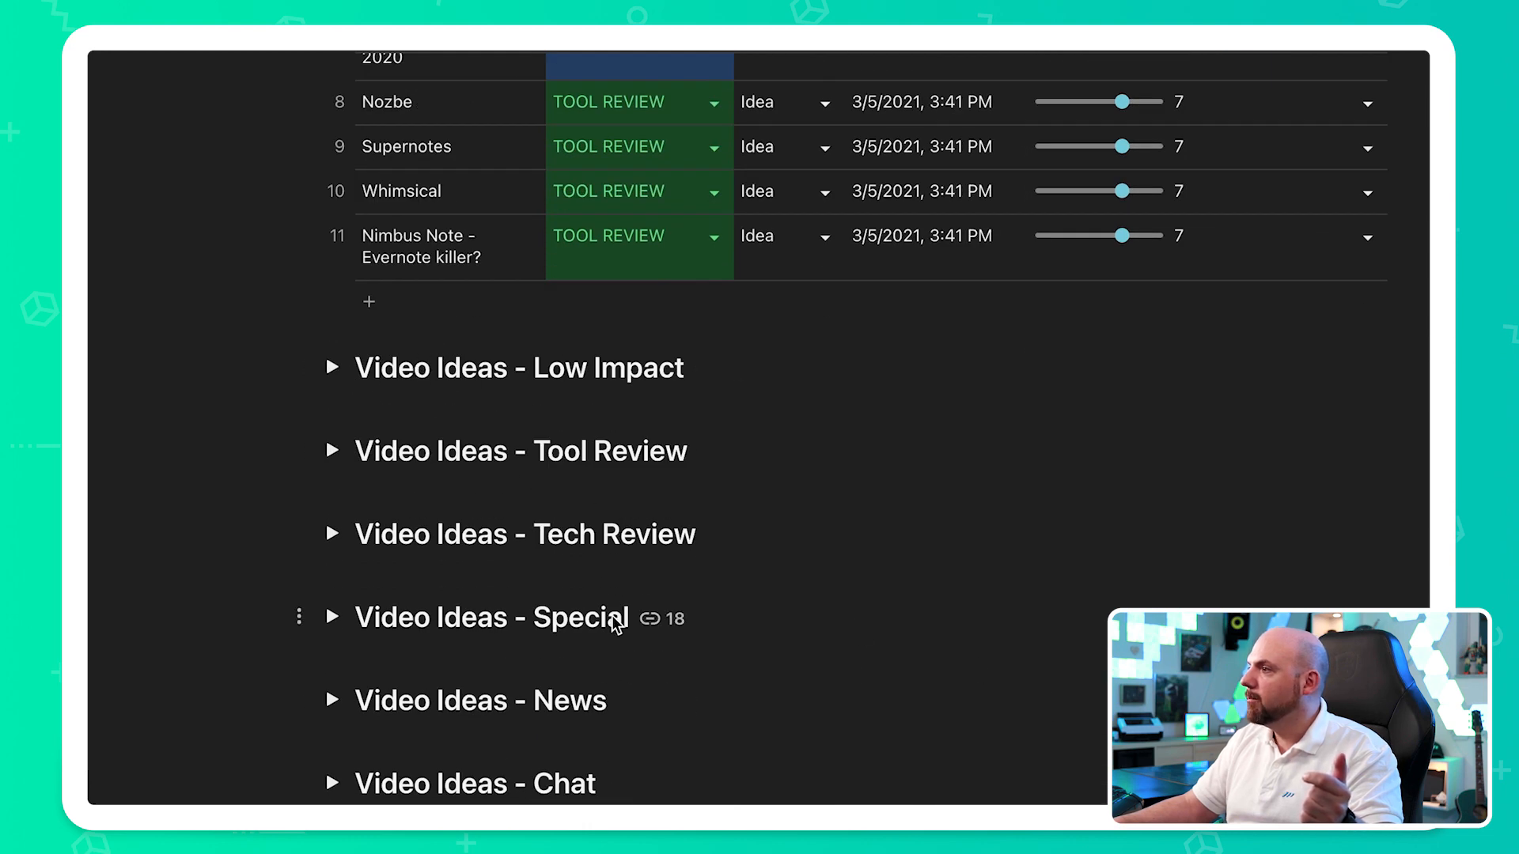
scroll(617, 621, "up", 7)
scroll(615, 625, "up", 3)
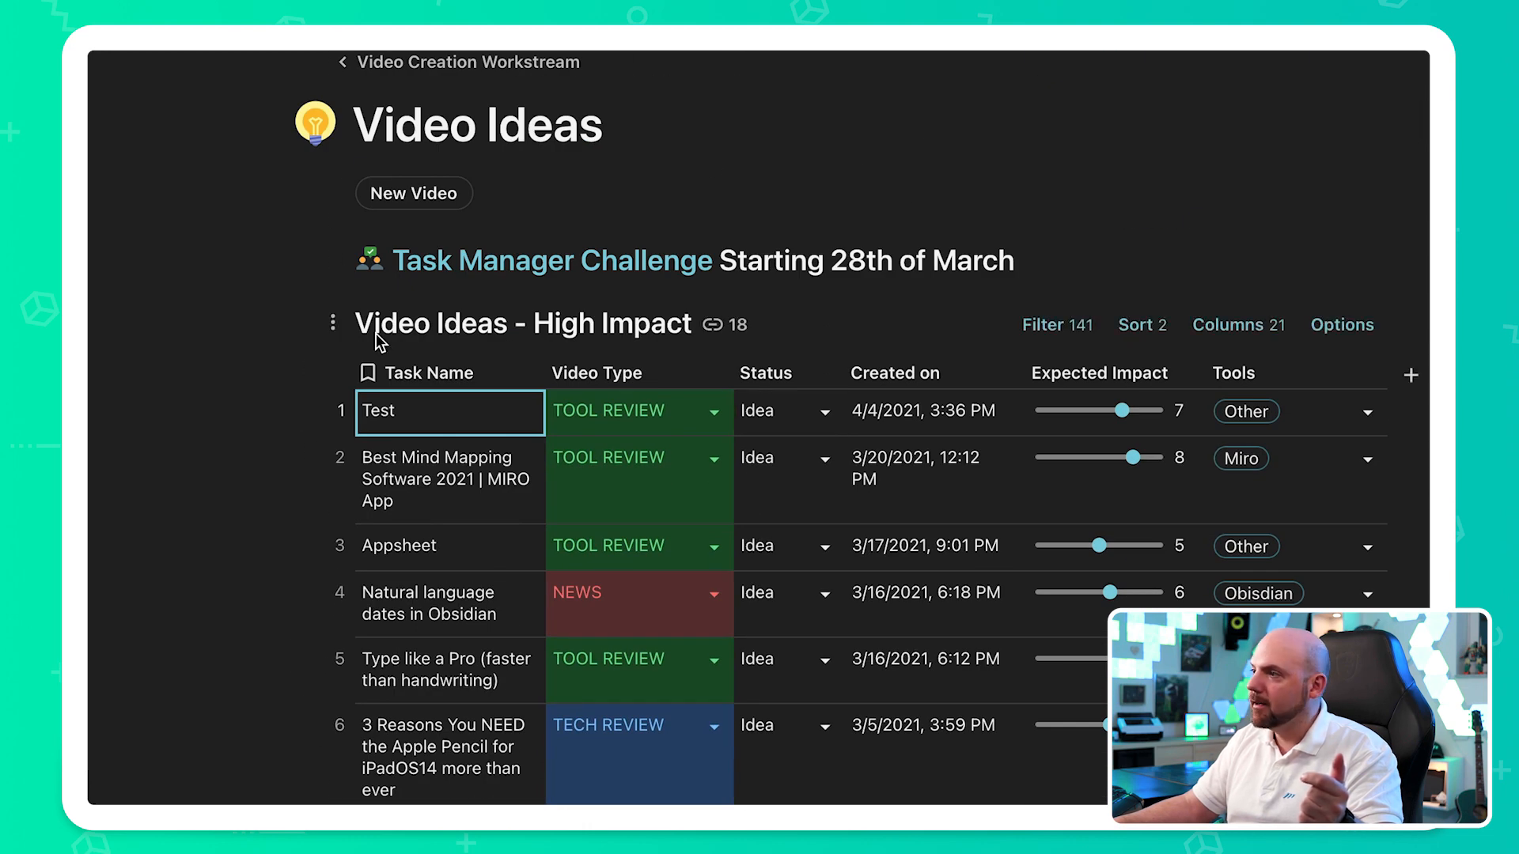
scroll(613, 652, "down", 8)
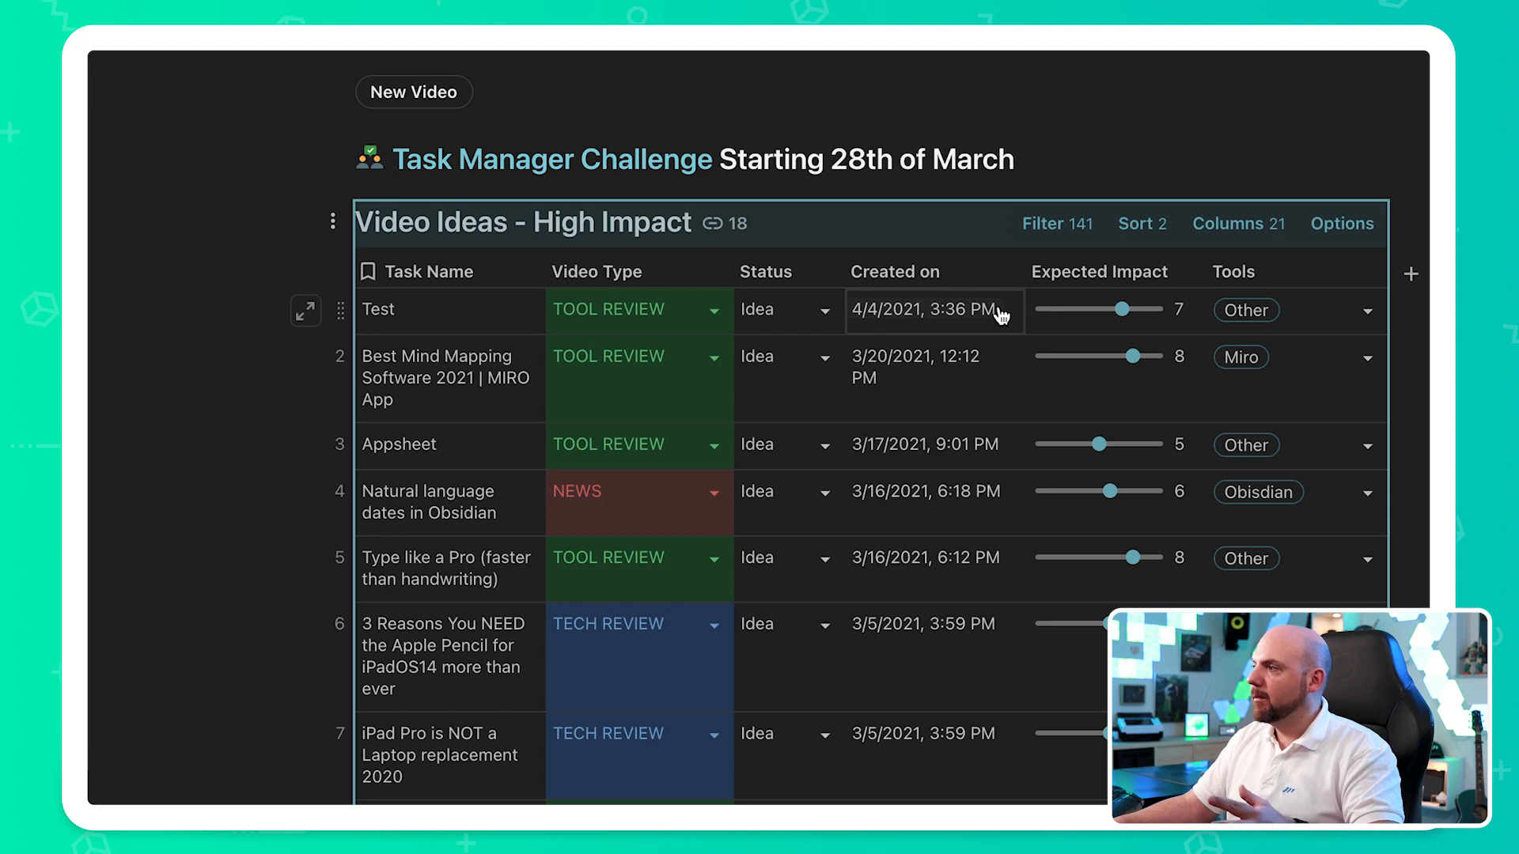
left_click(825, 311)
left_click(747, 380)
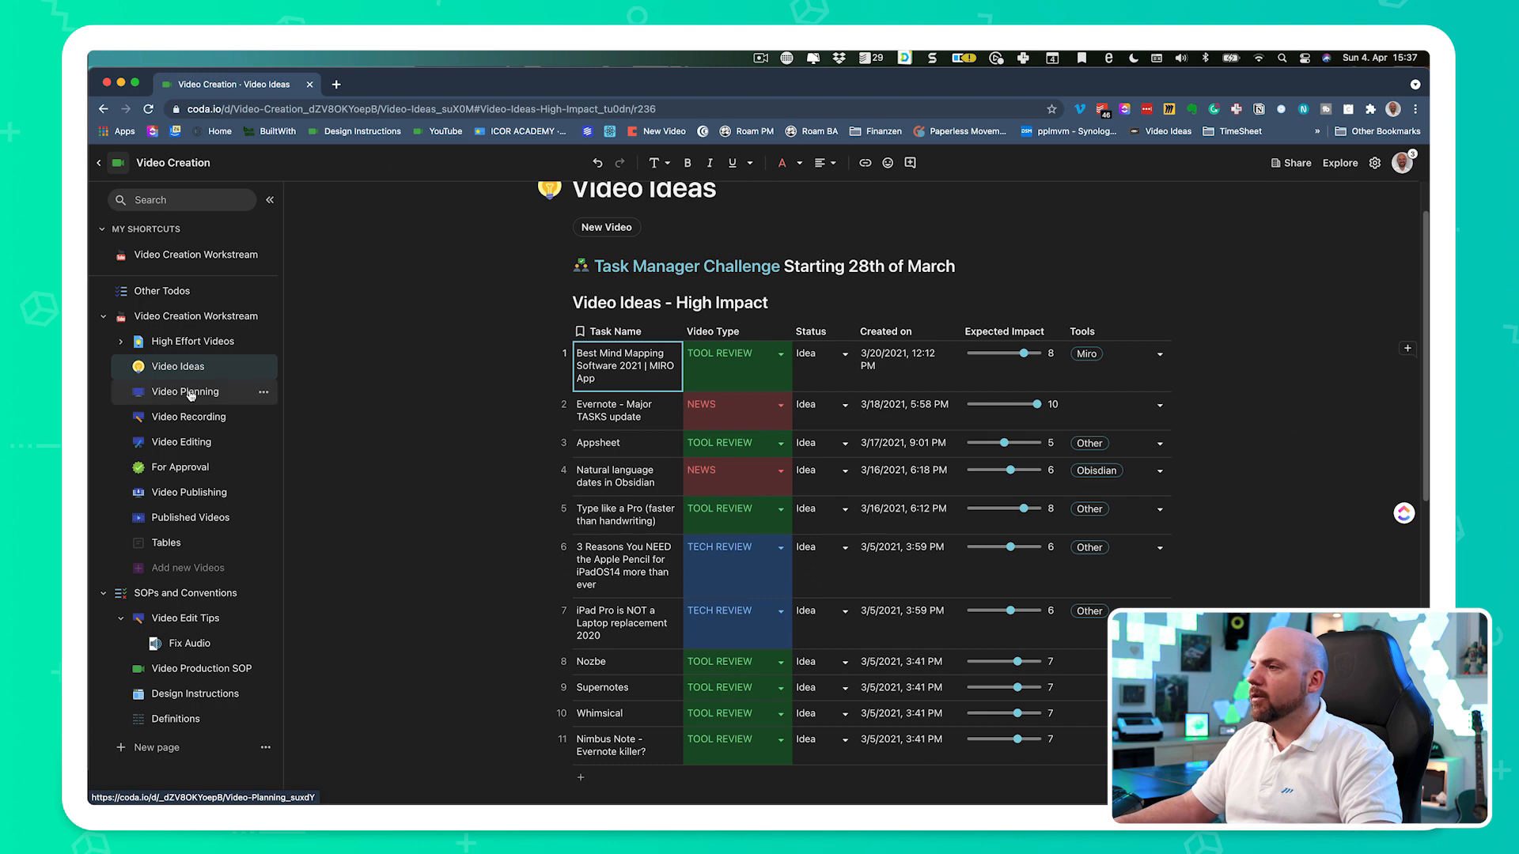
- On the Video Planning page, open the Test row's details, enter Notes as its script notes and close it
left_click(198, 392)
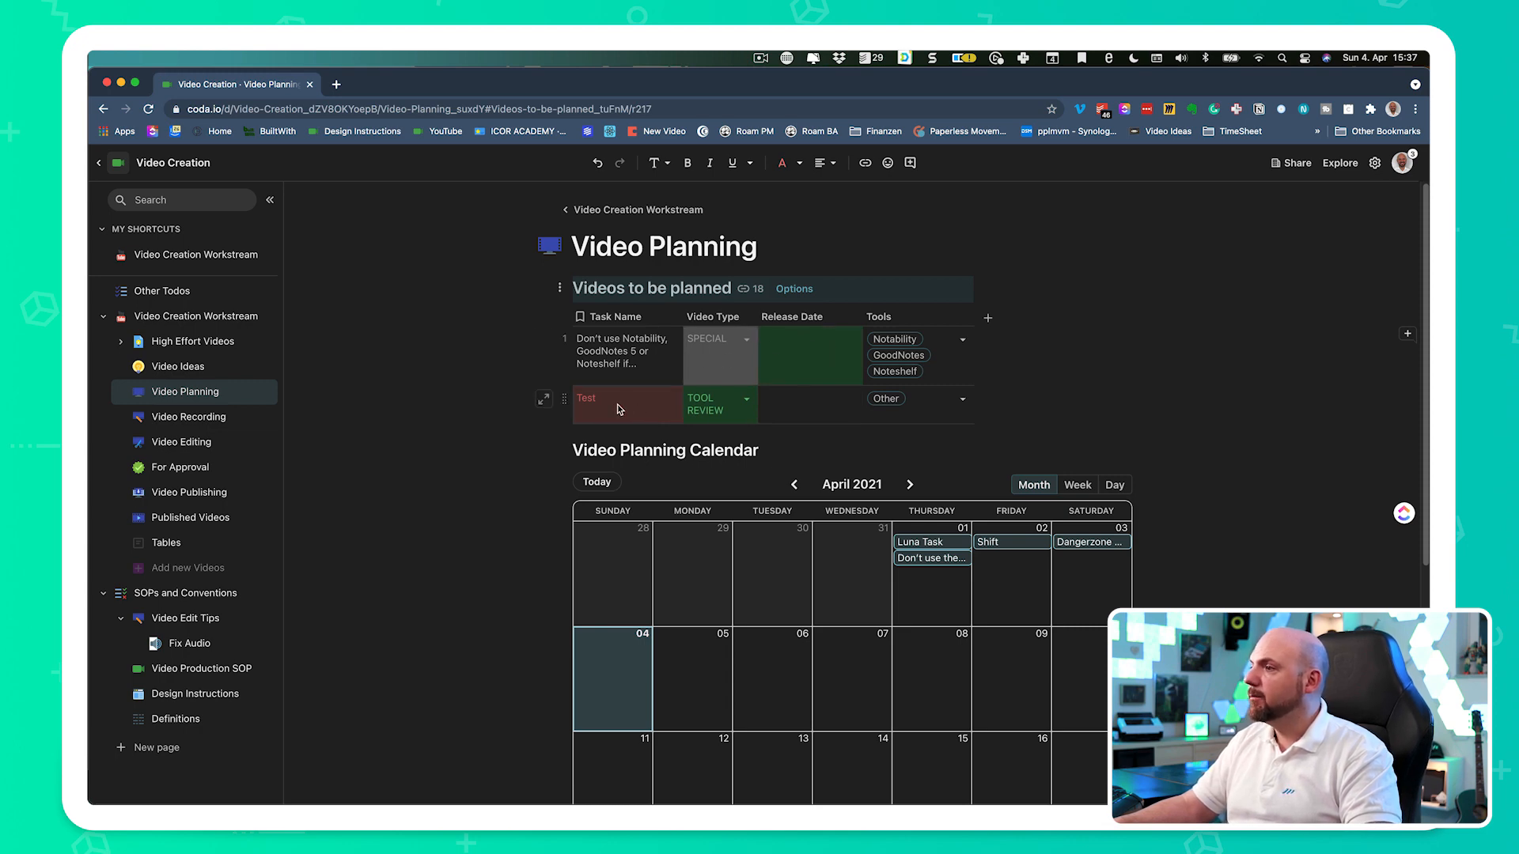
left_click(549, 403)
left_click(458, 315)
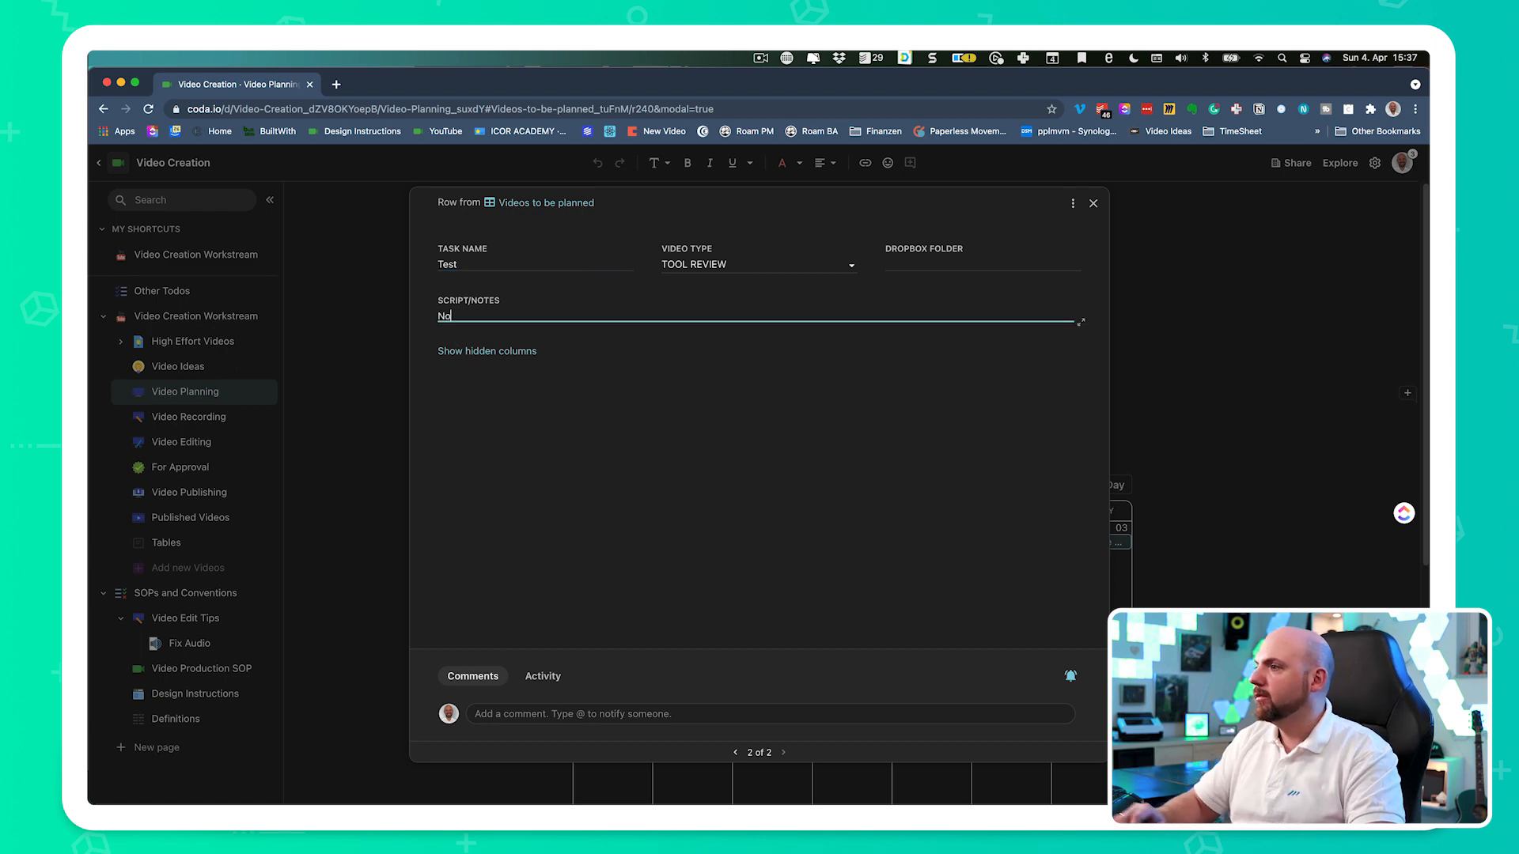
key("Escape")
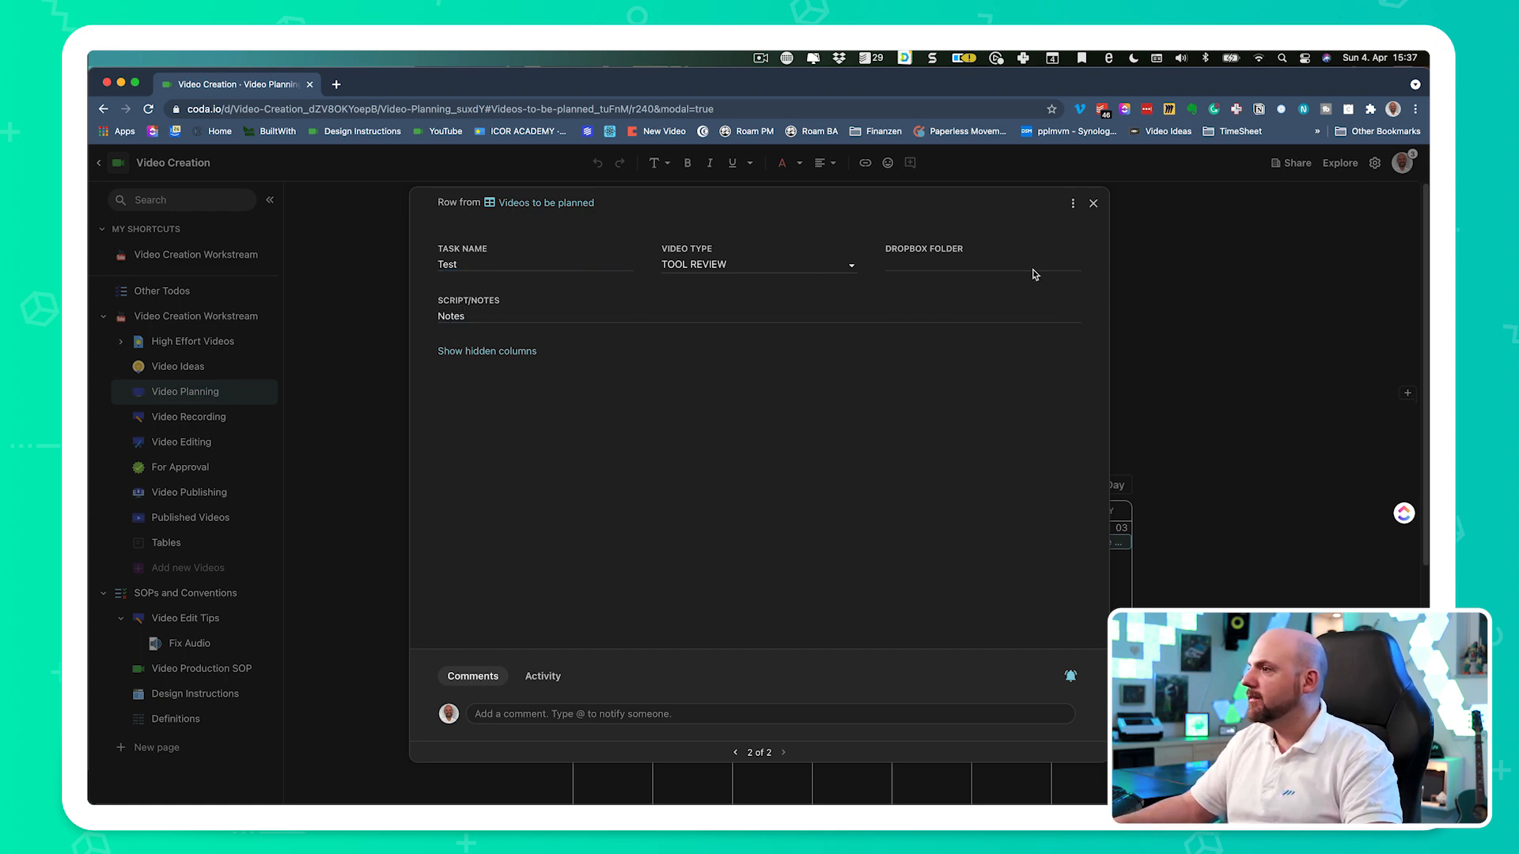
left_click(1092, 205)
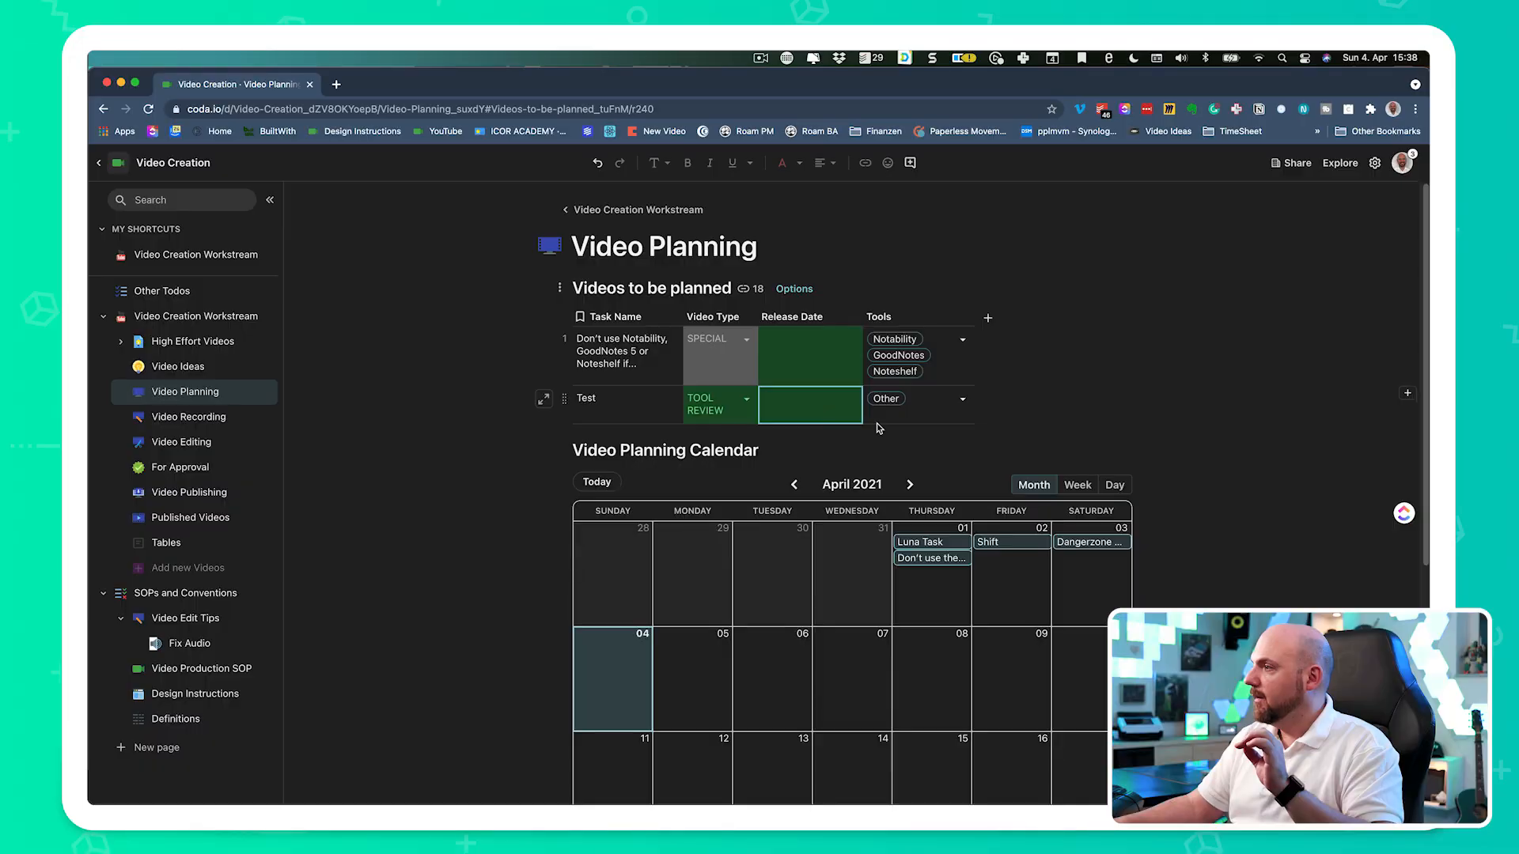
- Set the Test video's release date to April 4, 2021 and check the Video Planning Calendar
left_click(949, 417)
left_click(961, 404)
left_click(943, 404)
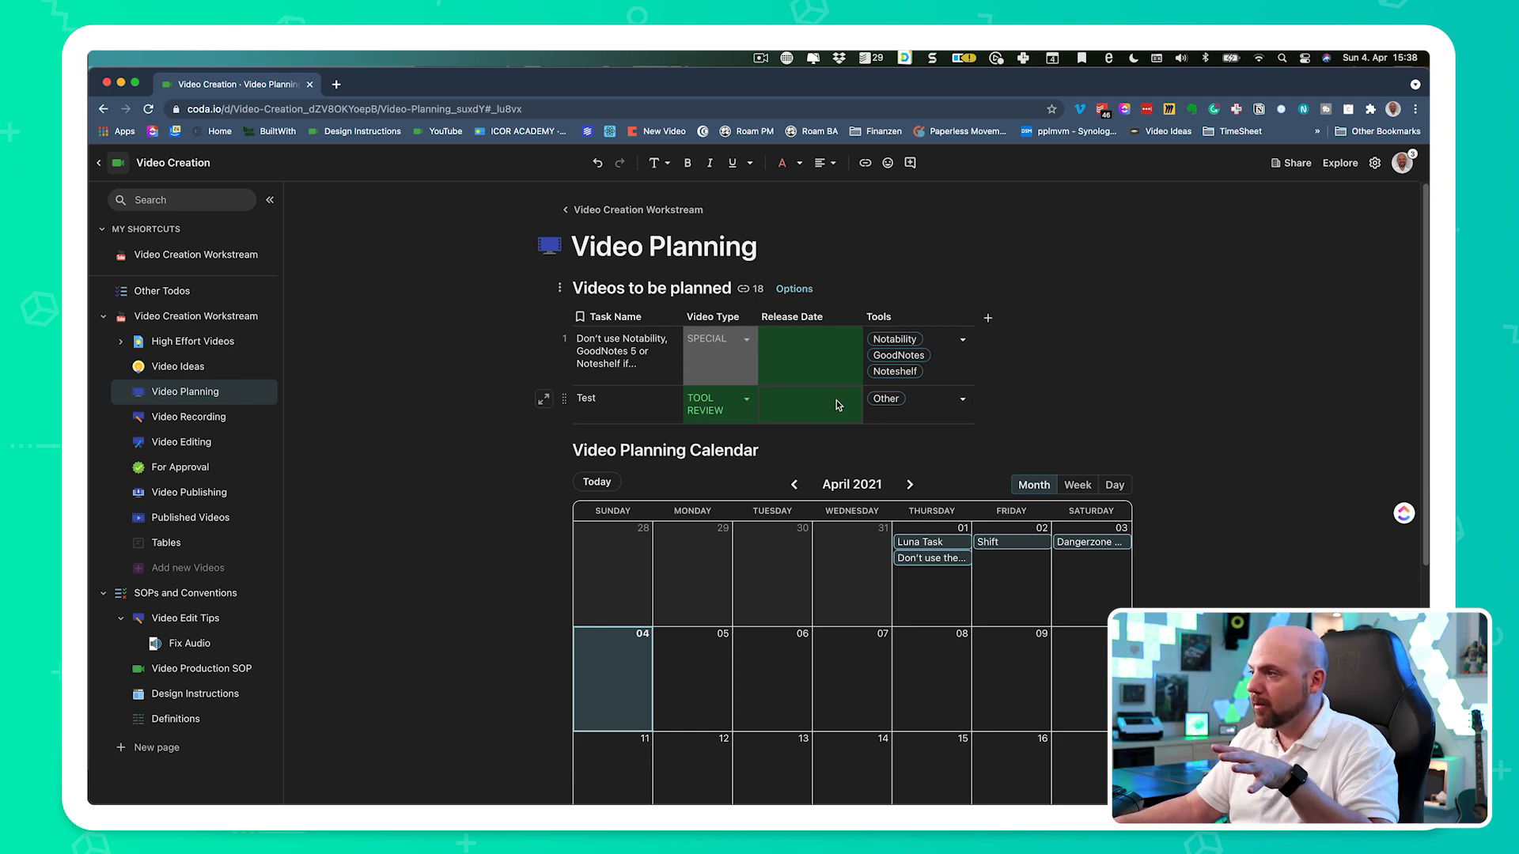
scroll(1081, 393, "down", 3)
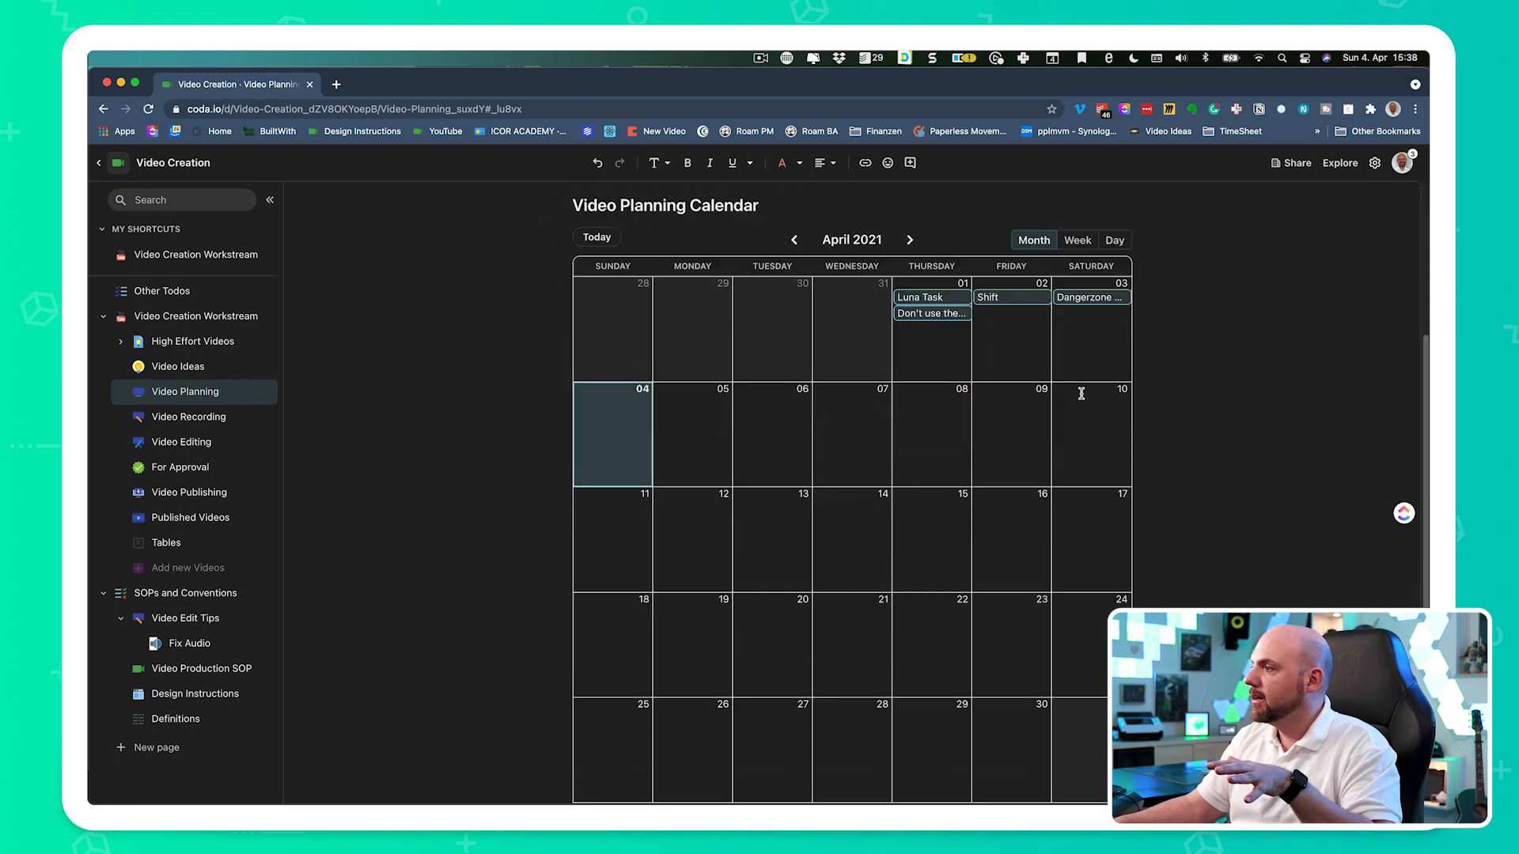
scroll(989, 575, "up", 3)
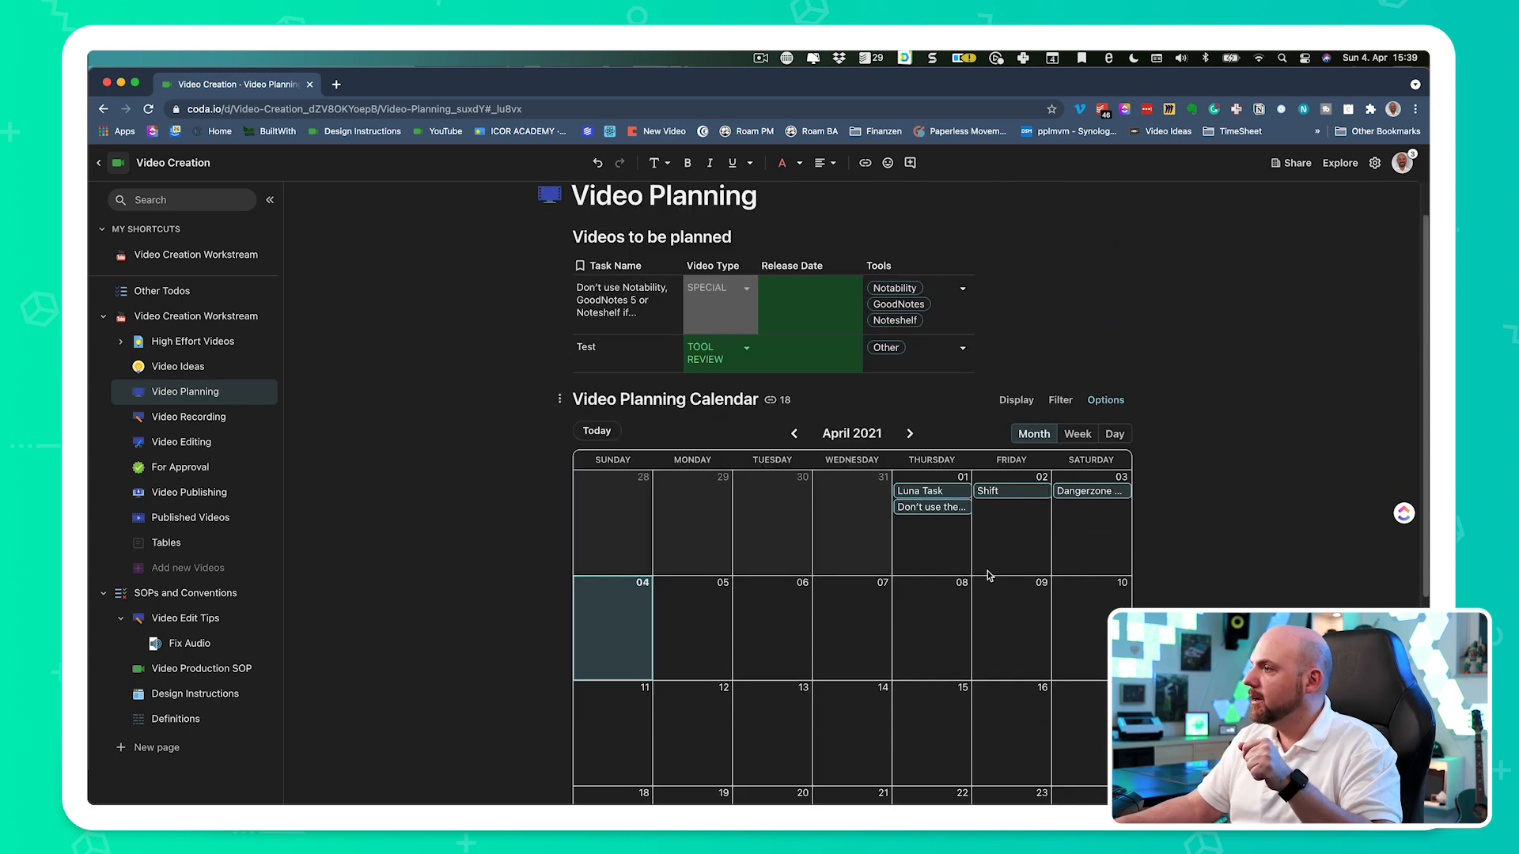
left_click(840, 363)
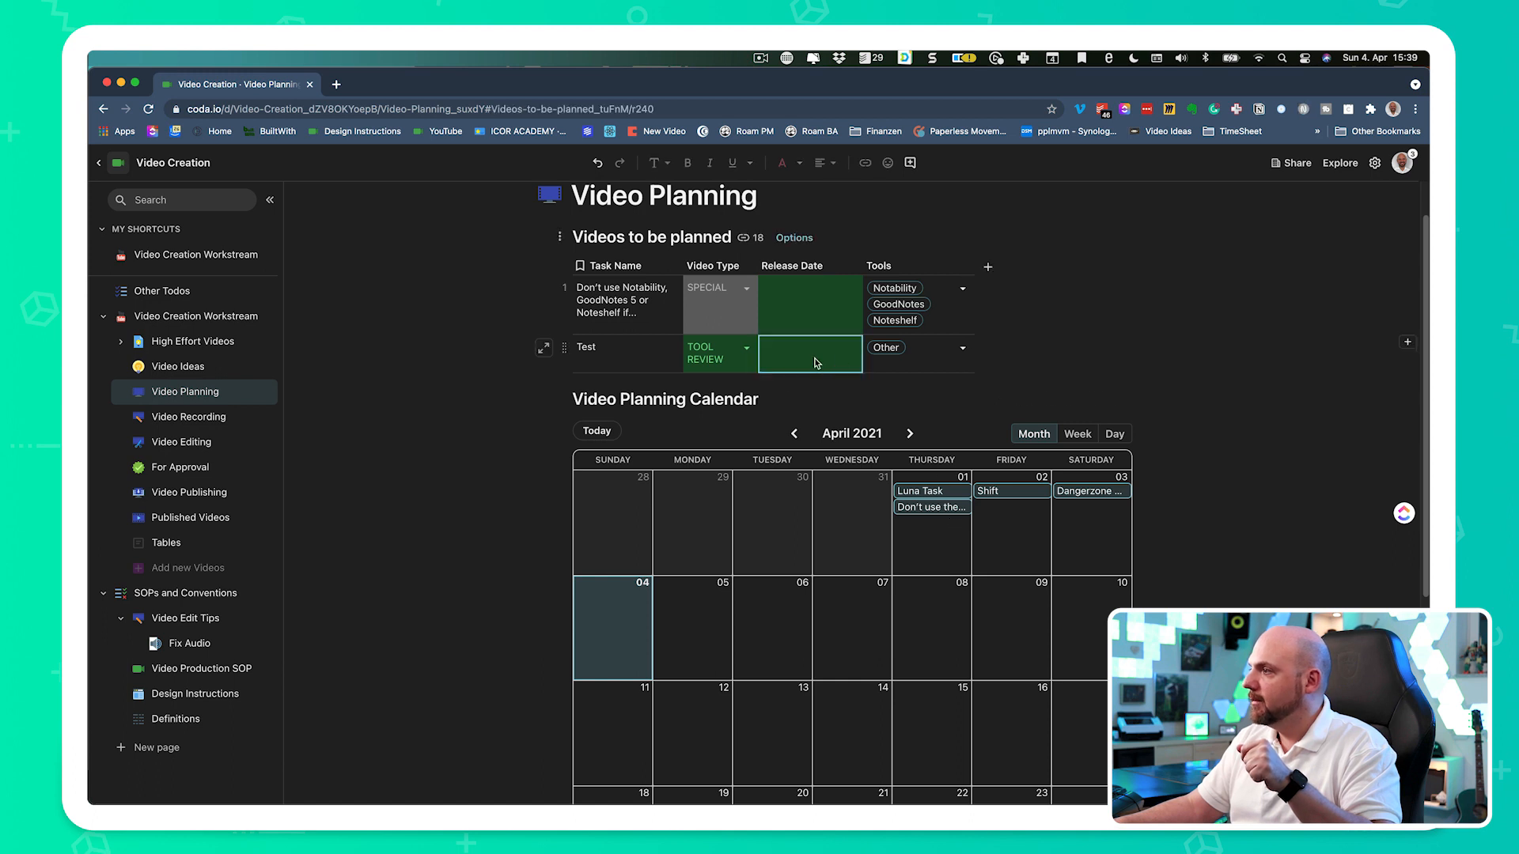
left_click(815, 362)
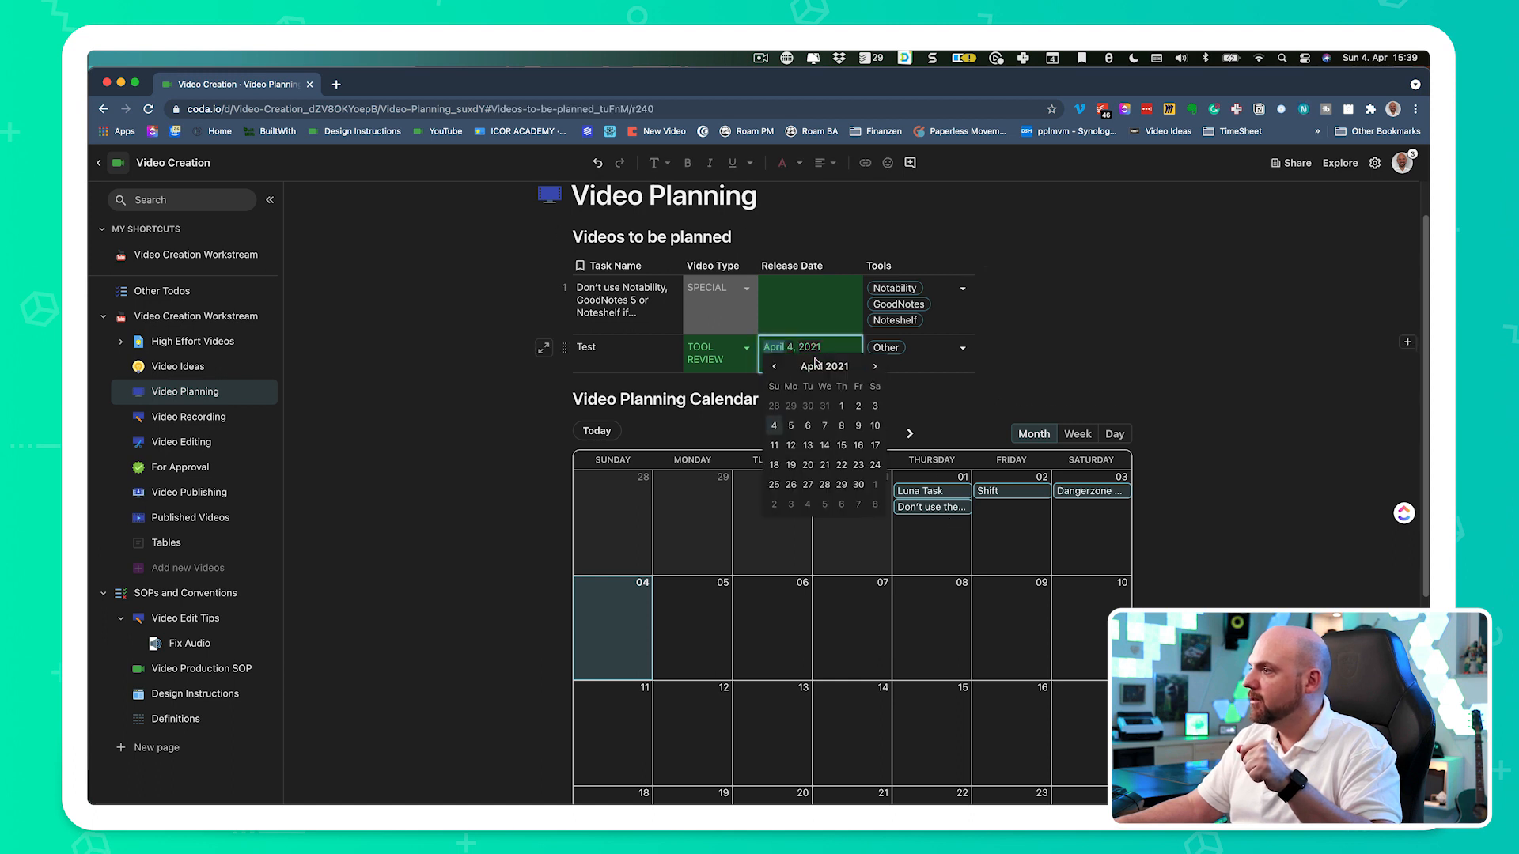
left_click(775, 428)
scroll(1148, 334, "down", 5)
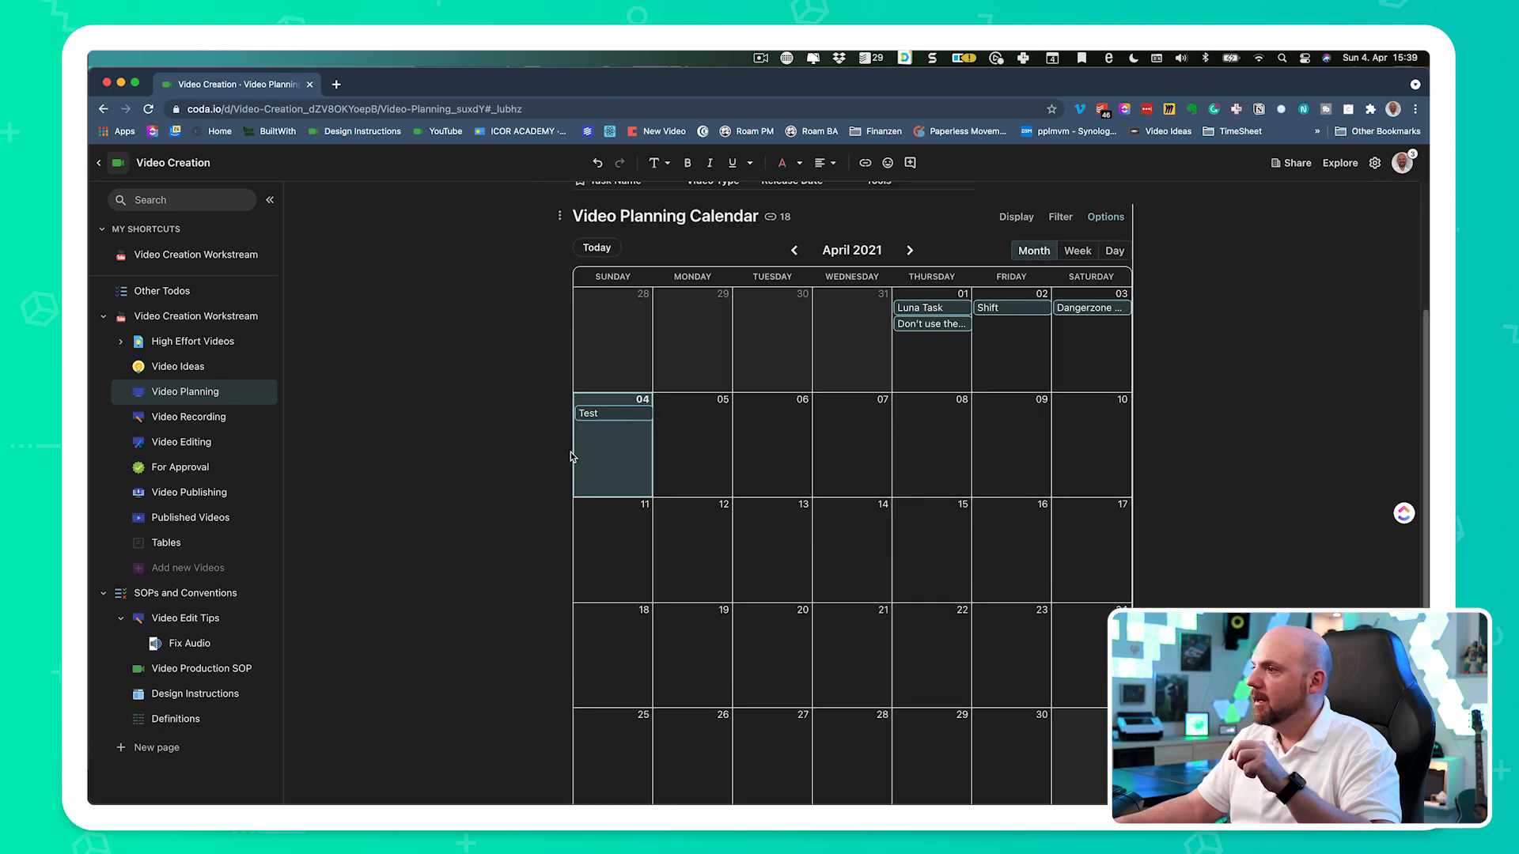
scroll(569, 456, "up", 5)
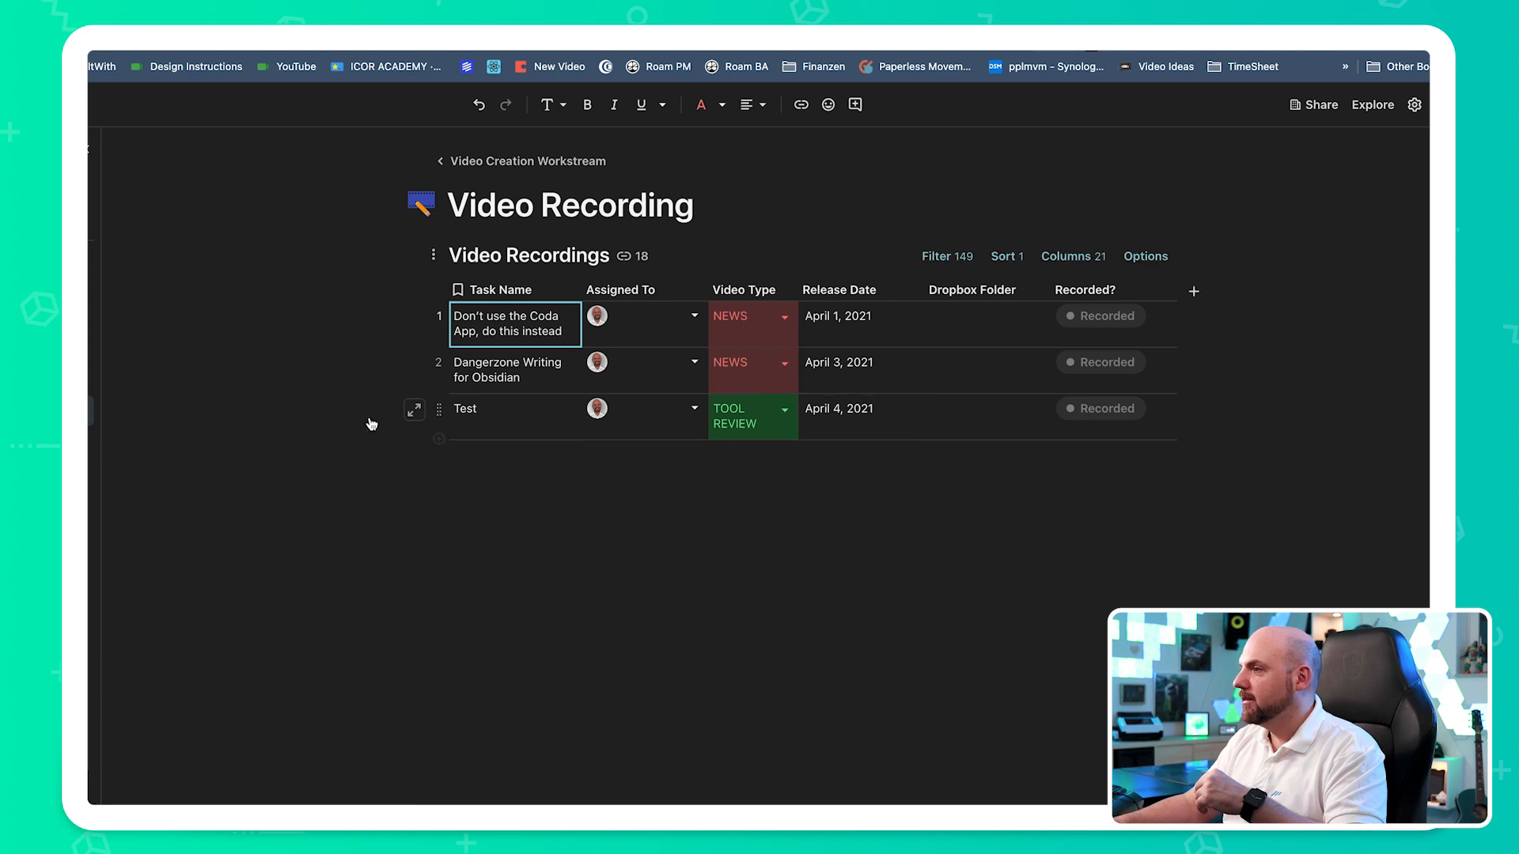
- Switch to the YouTube 2021 folder in Finder and examine the 20210327_LunaTasks project folder, including its 01 Source Material subfolder
left_click(493, 425)
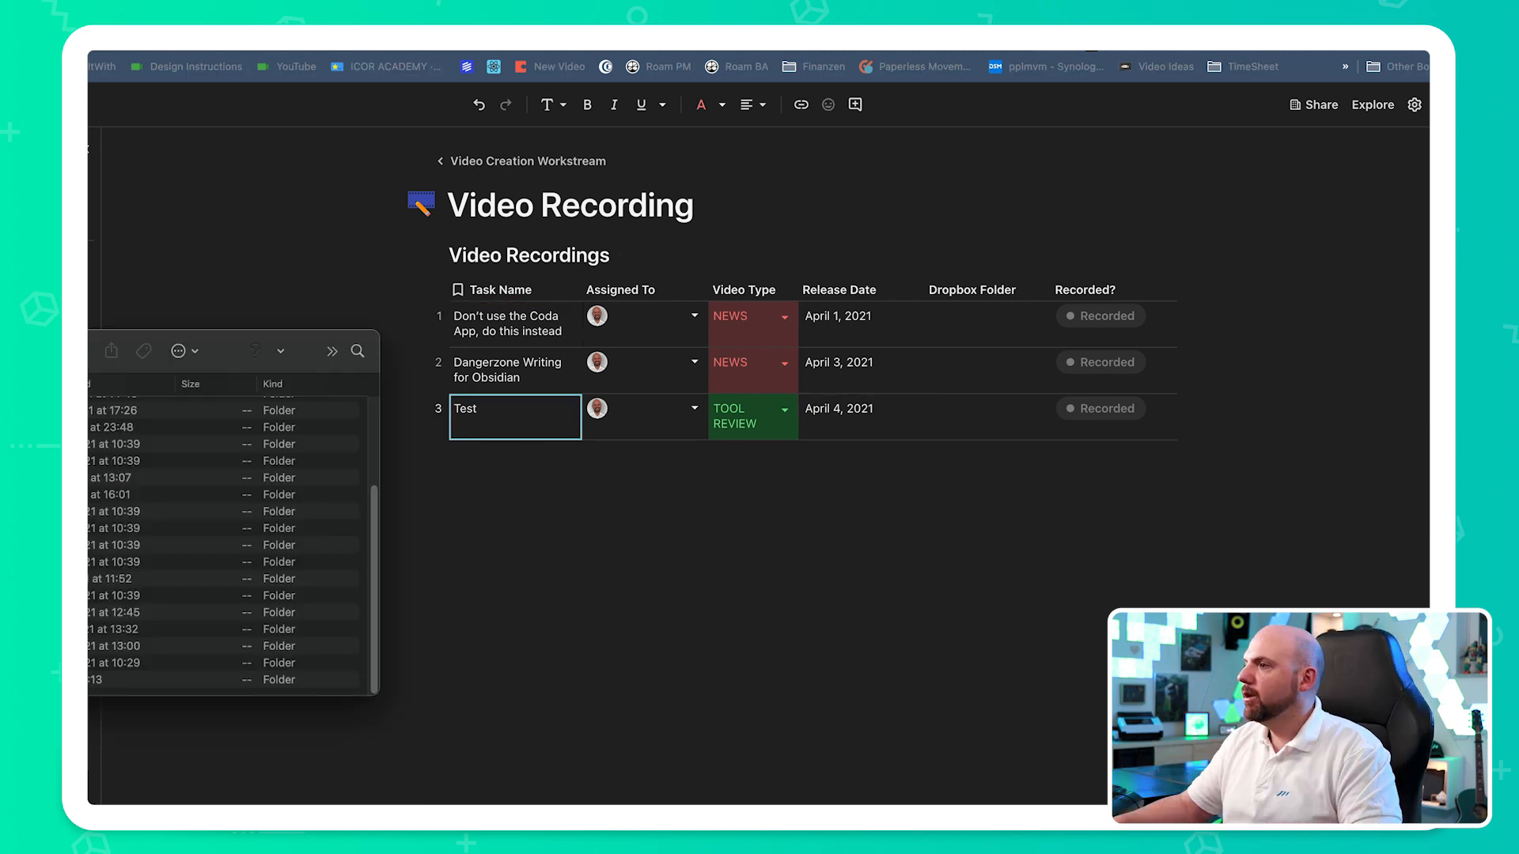
left_click_drag(0, 351, 469, 253)
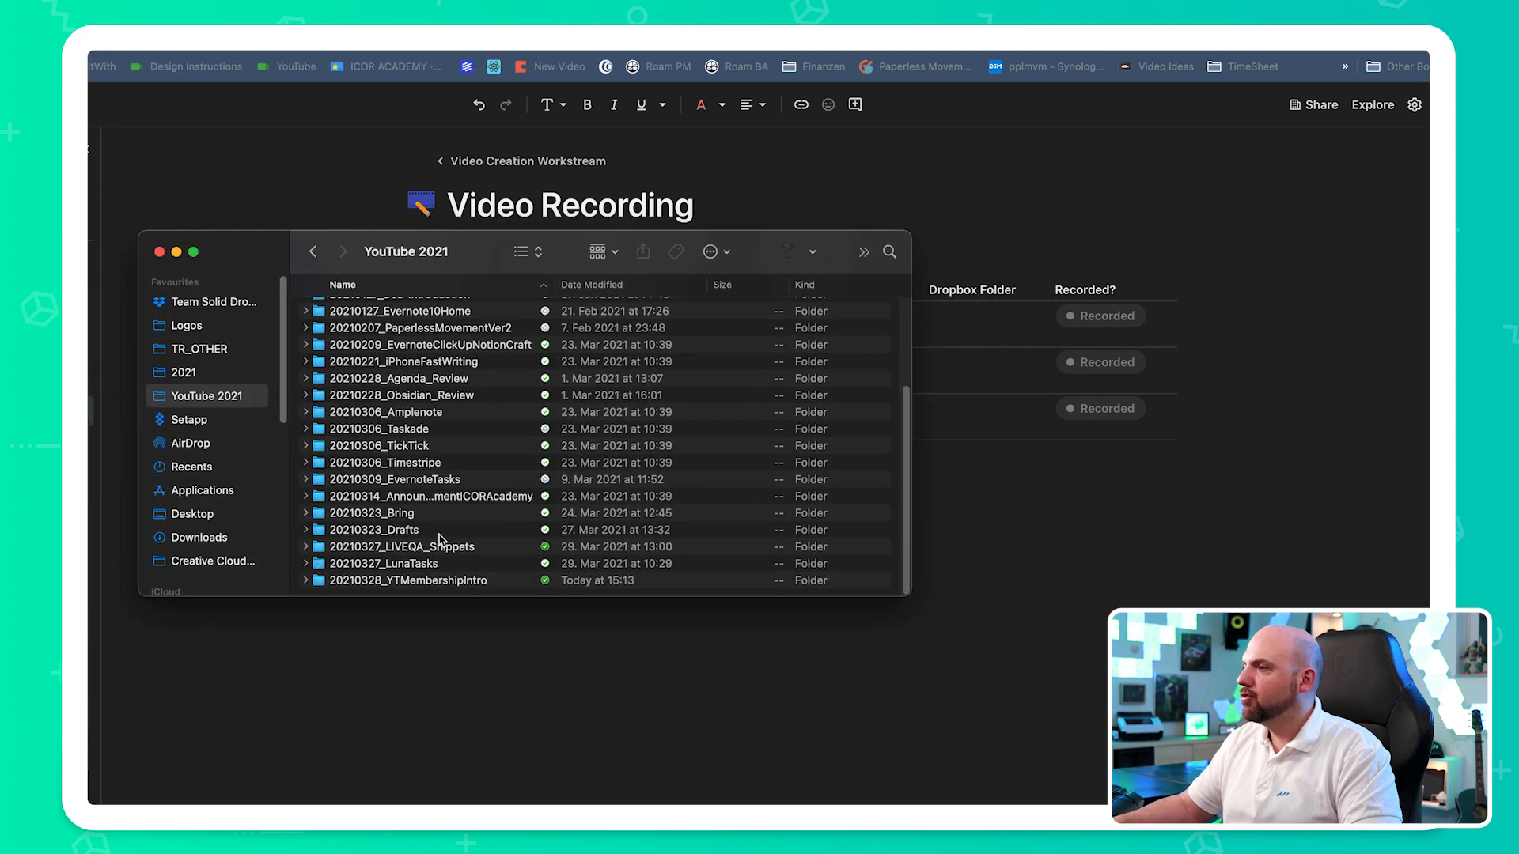
double_click(450, 564)
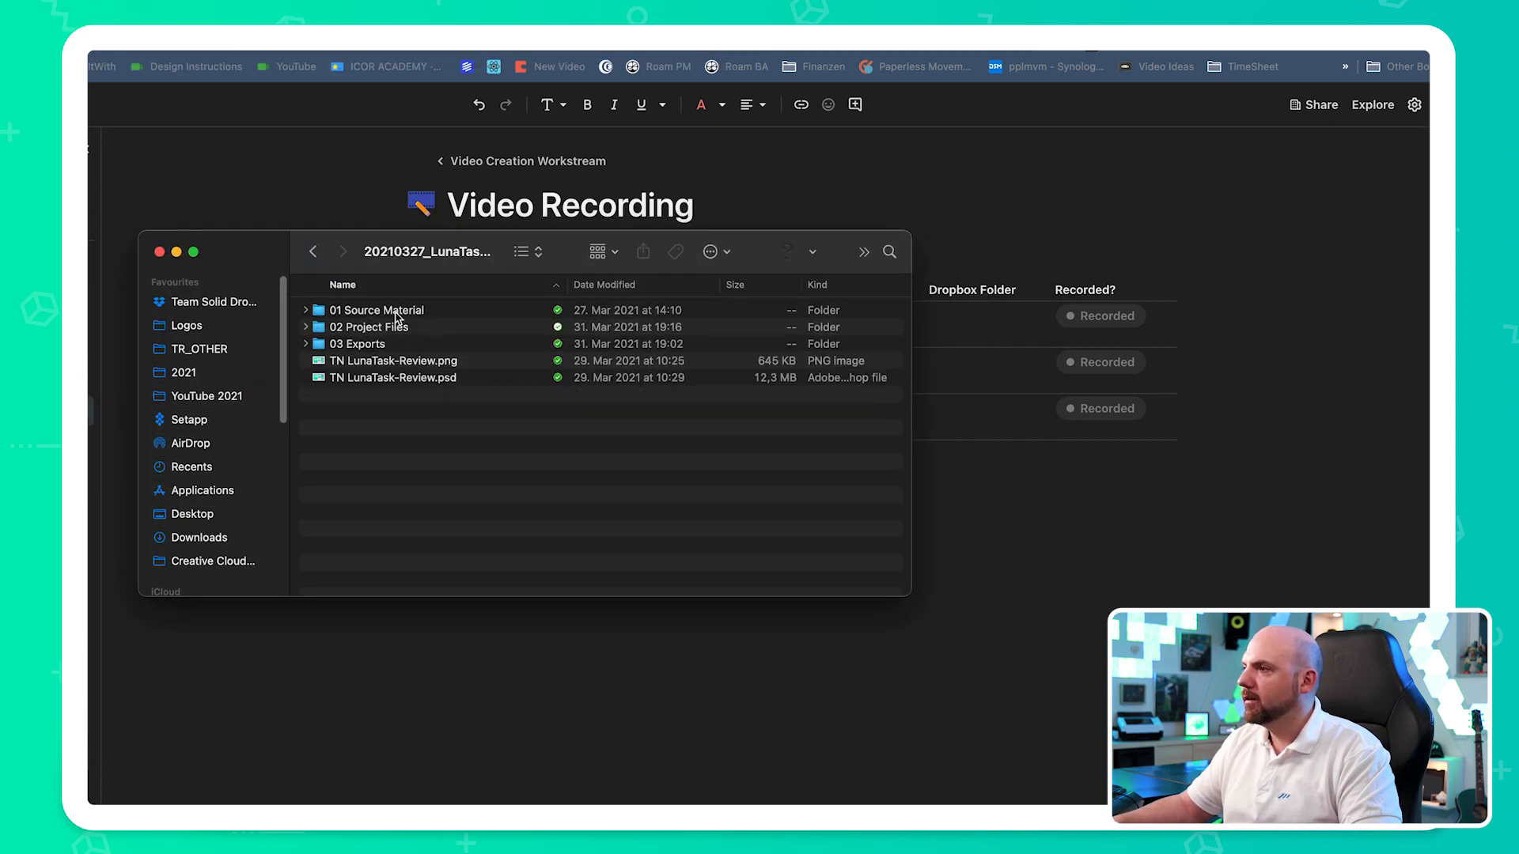
double_click(395, 313)
left_click(313, 252)
left_click(313, 252)
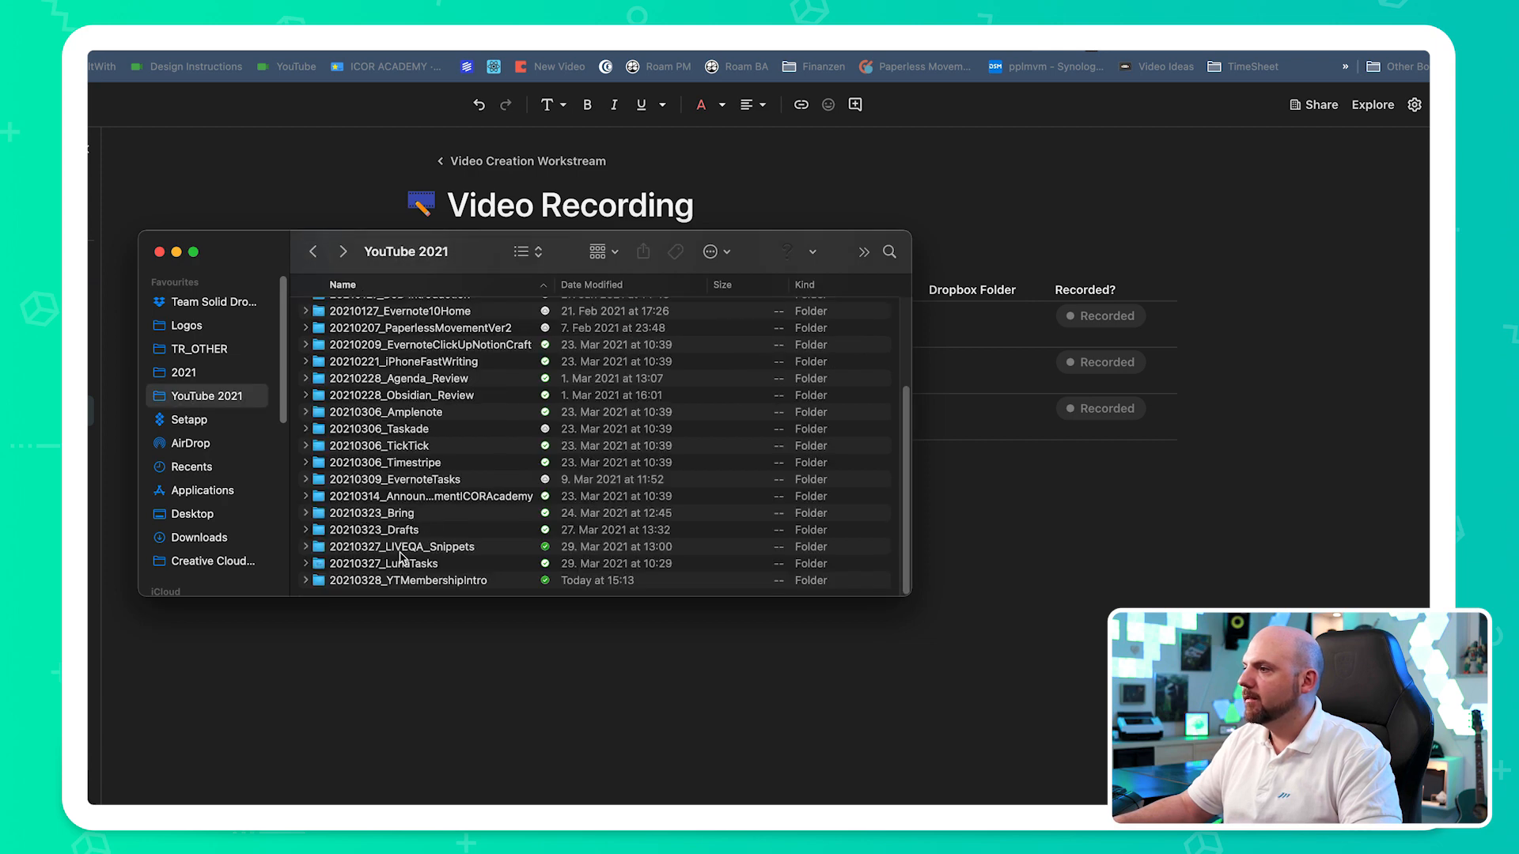
- Copy the Dropbox link of the 20210327_LunaTasks folder from Finder and paste it as the Test video's Dropbox folder in Coda
left_click(419, 563)
right_click(478, 563)
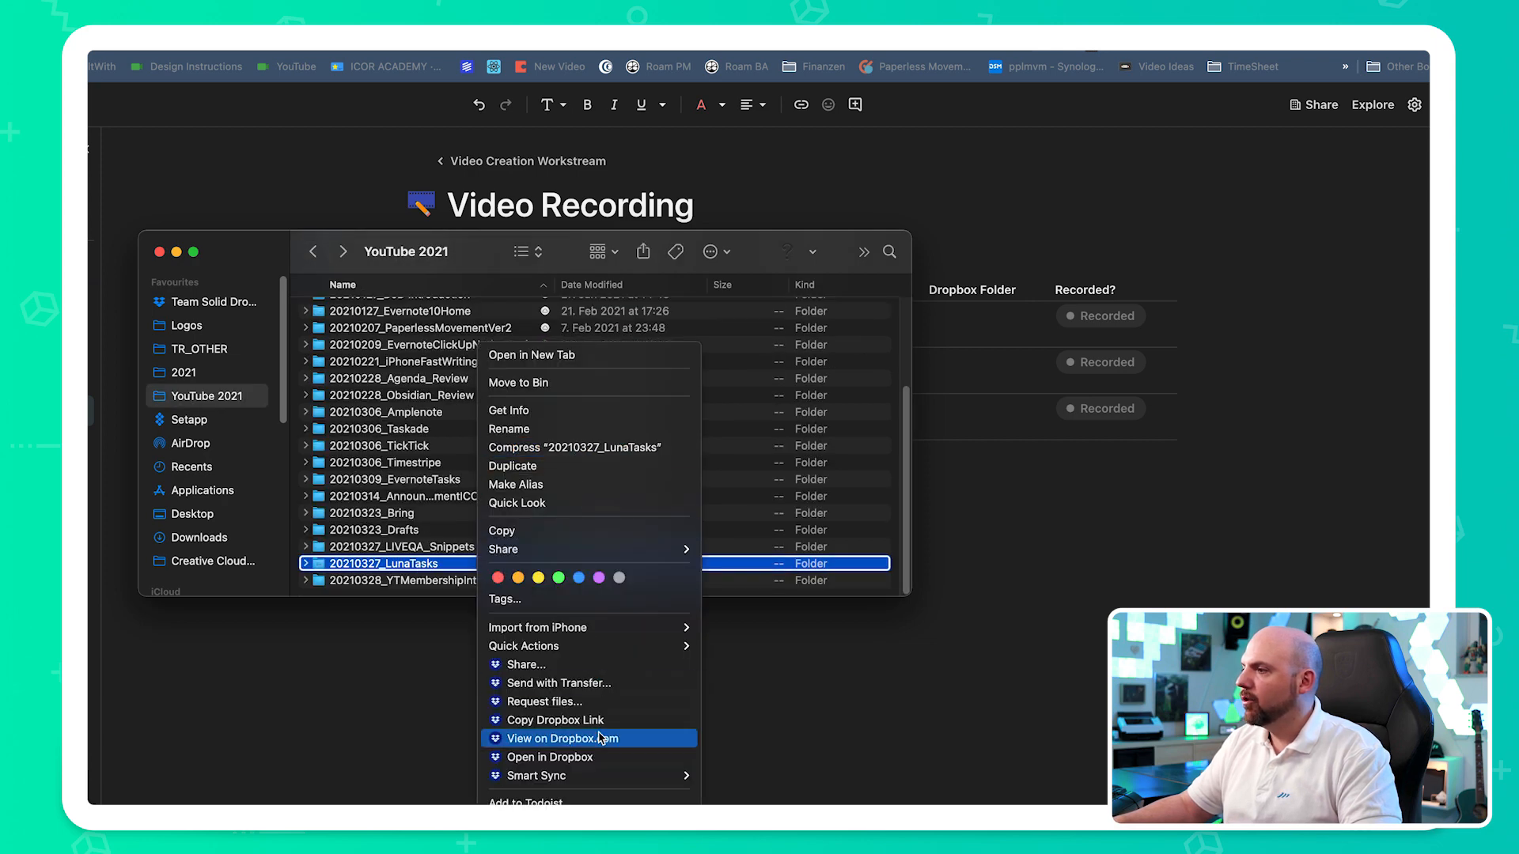
left_click(570, 720)
left_click(978, 348)
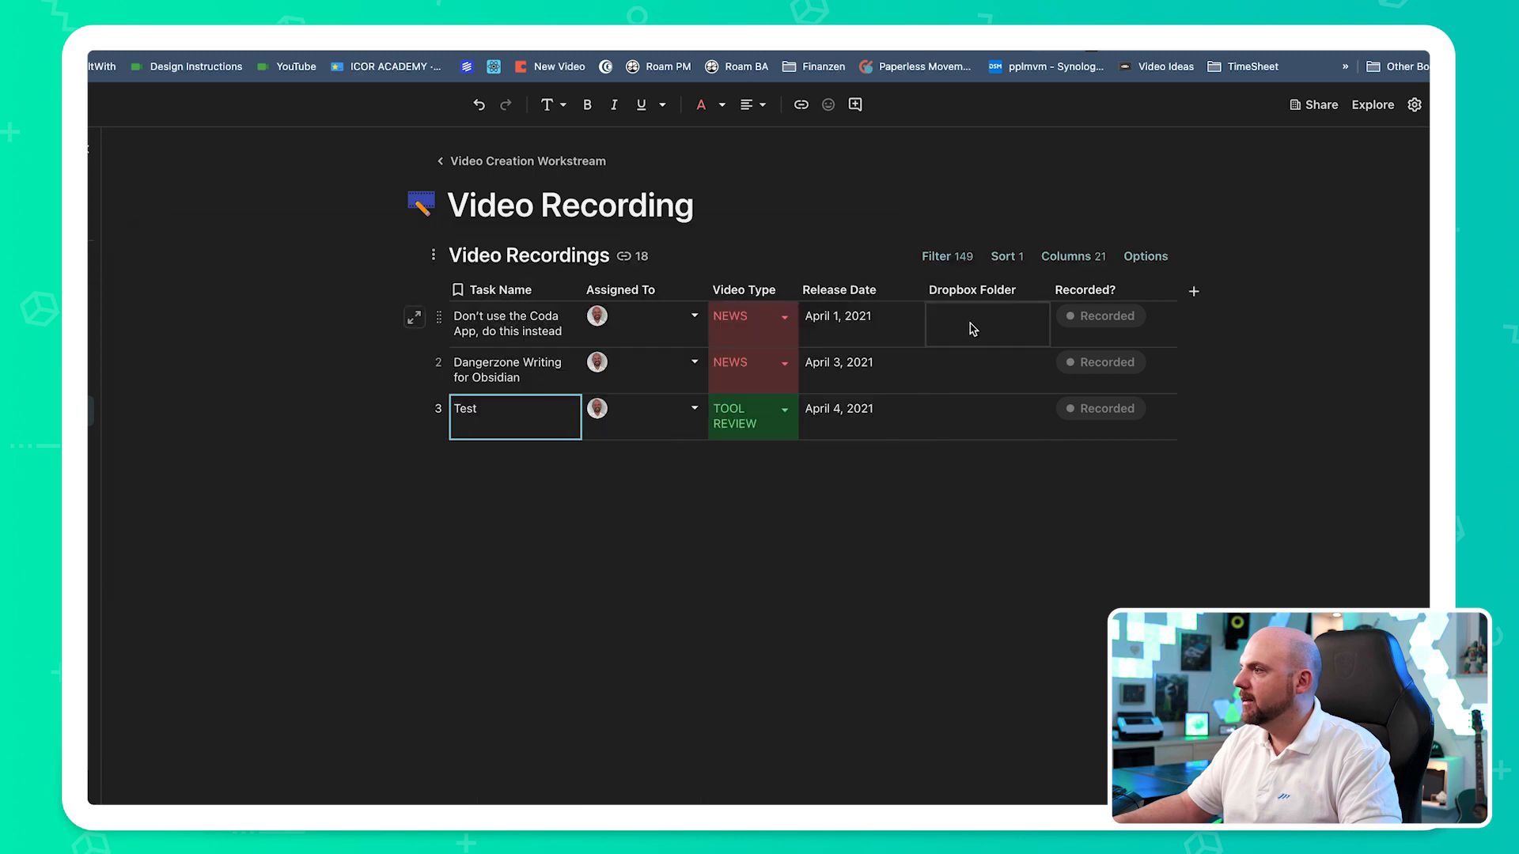
left_click(986, 425)
left_click(986, 425)
key("super+v")
key("Return")
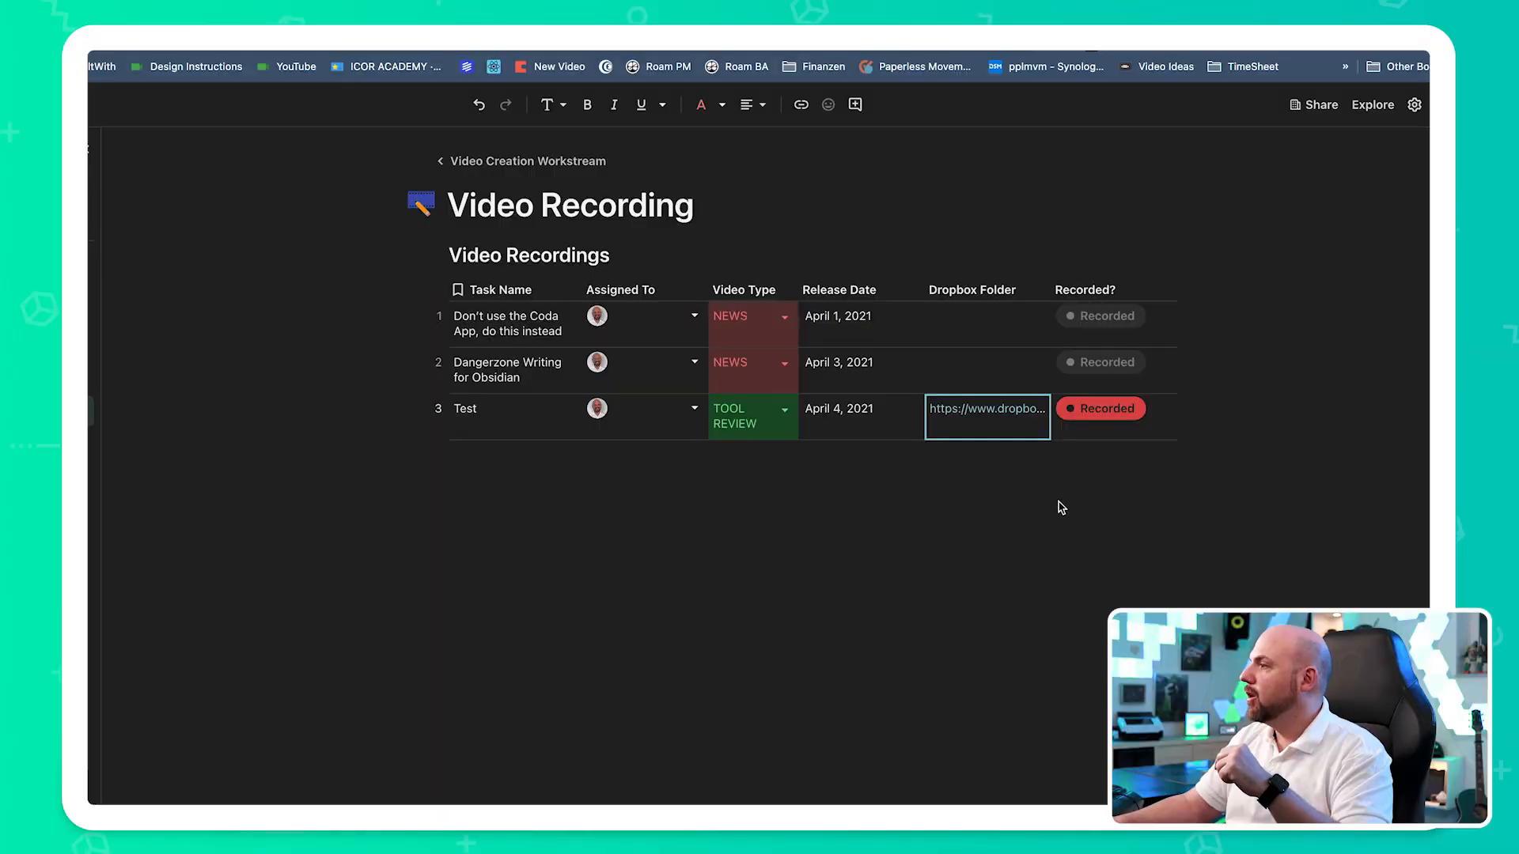
- Mark the Test video as recorded in the Video Recordings table
left_click(1057, 501)
left_click(1153, 430)
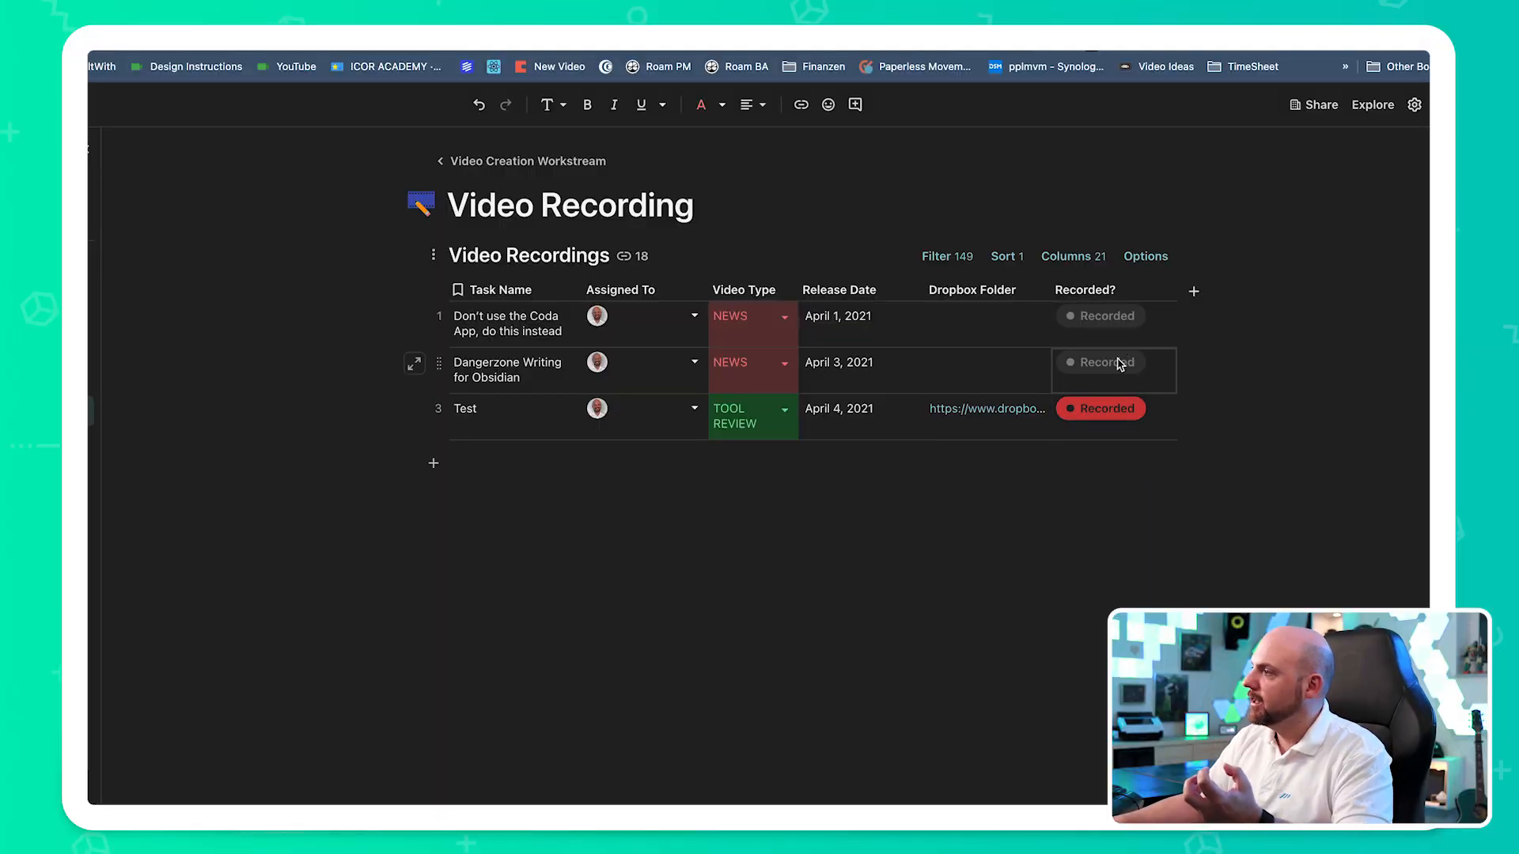
left_click(1101, 316)
left_click(1123, 374)
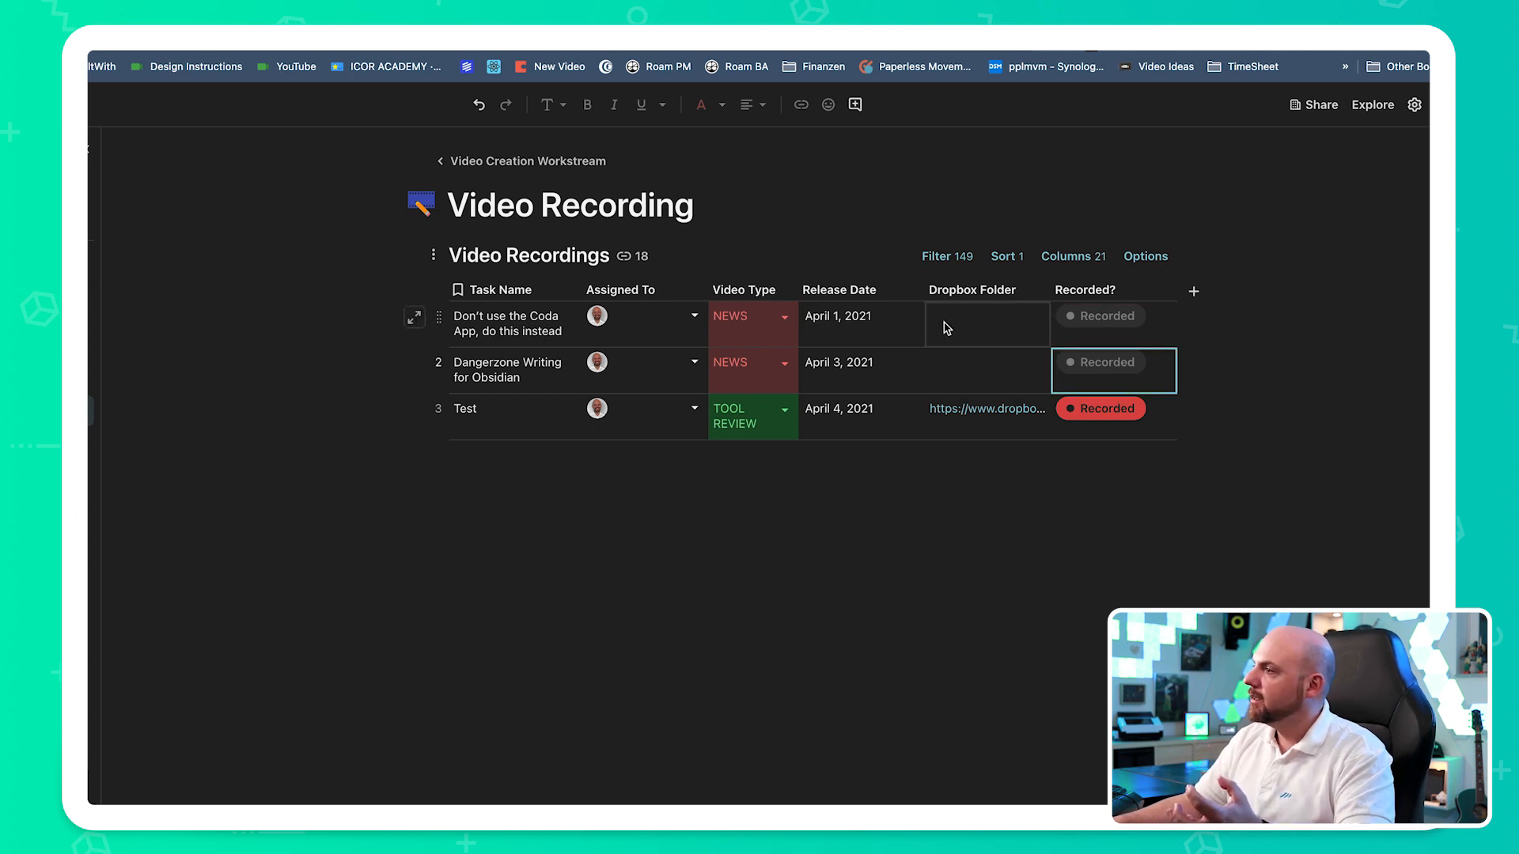
left_click(1113, 326)
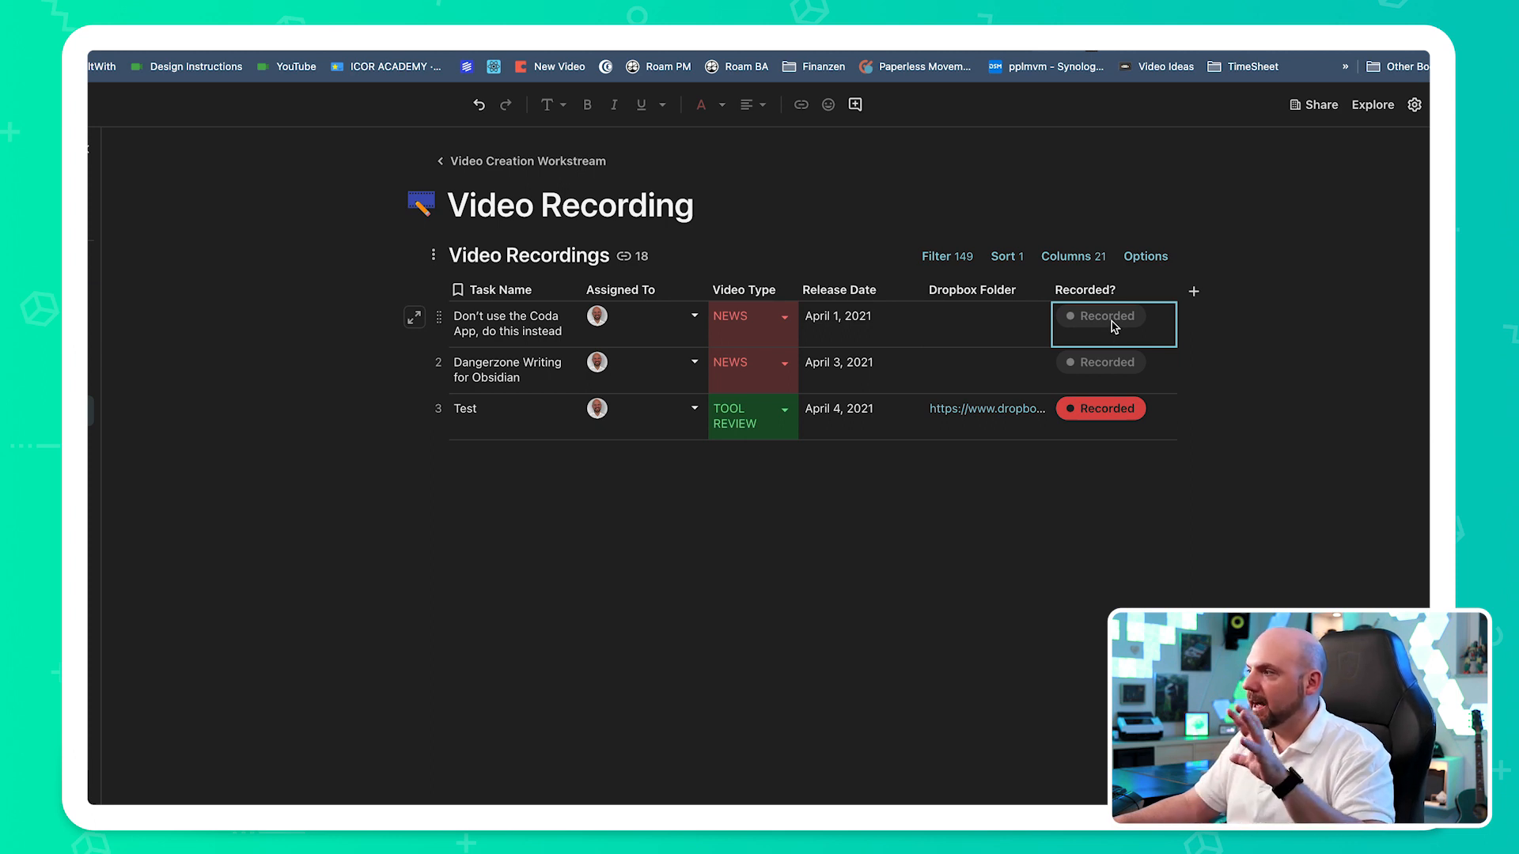
left_click(1129, 417)
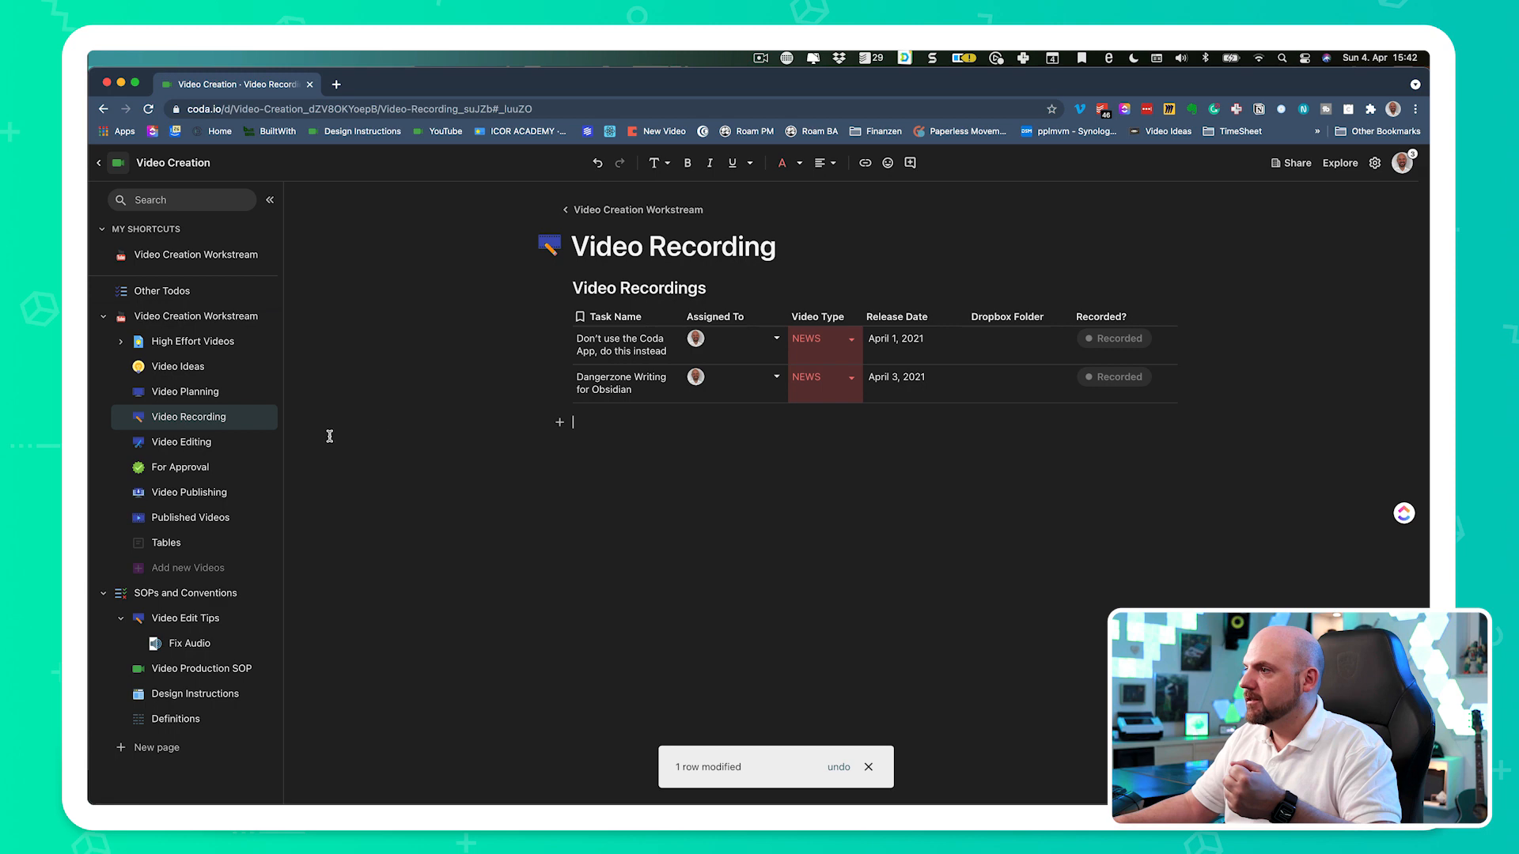
- On the Video Editing page, mark both the video (Vid) and thumbnail (TN) of the Test row as done
left_click(206, 444)
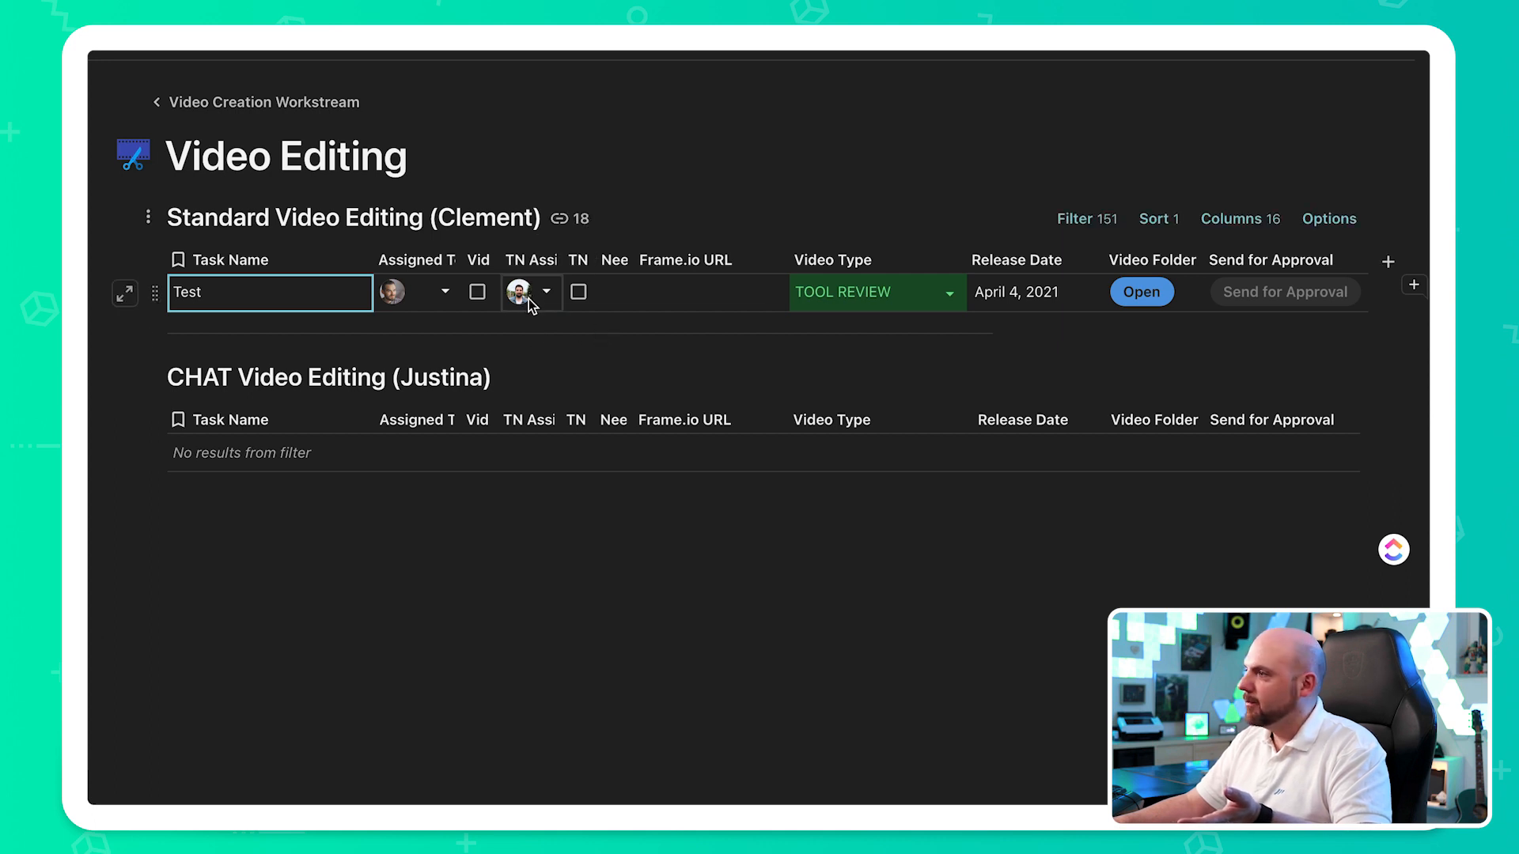
mouse_move(529, 305)
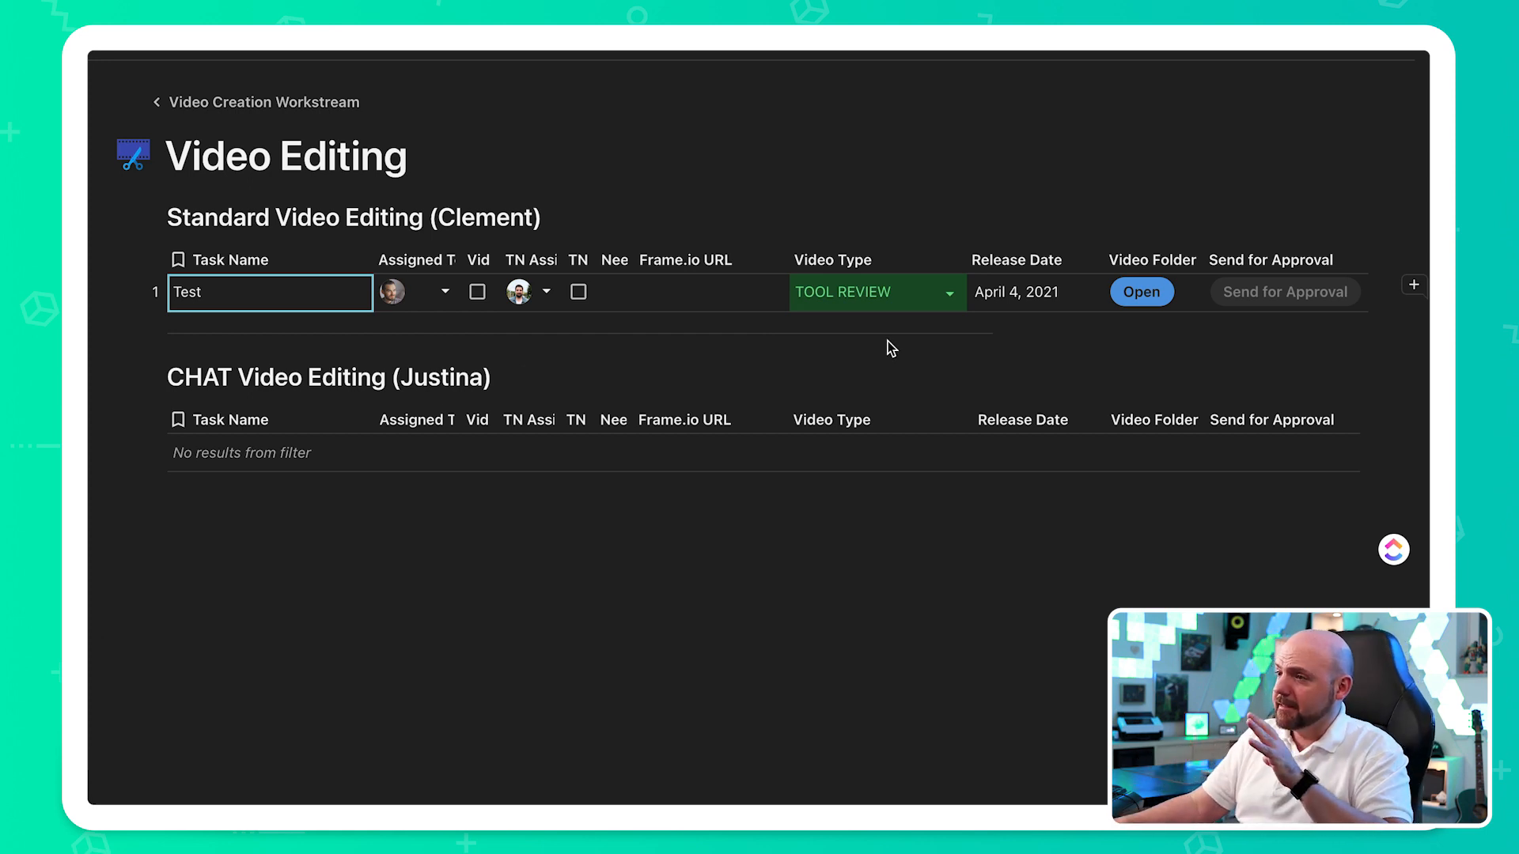
key("Escape")
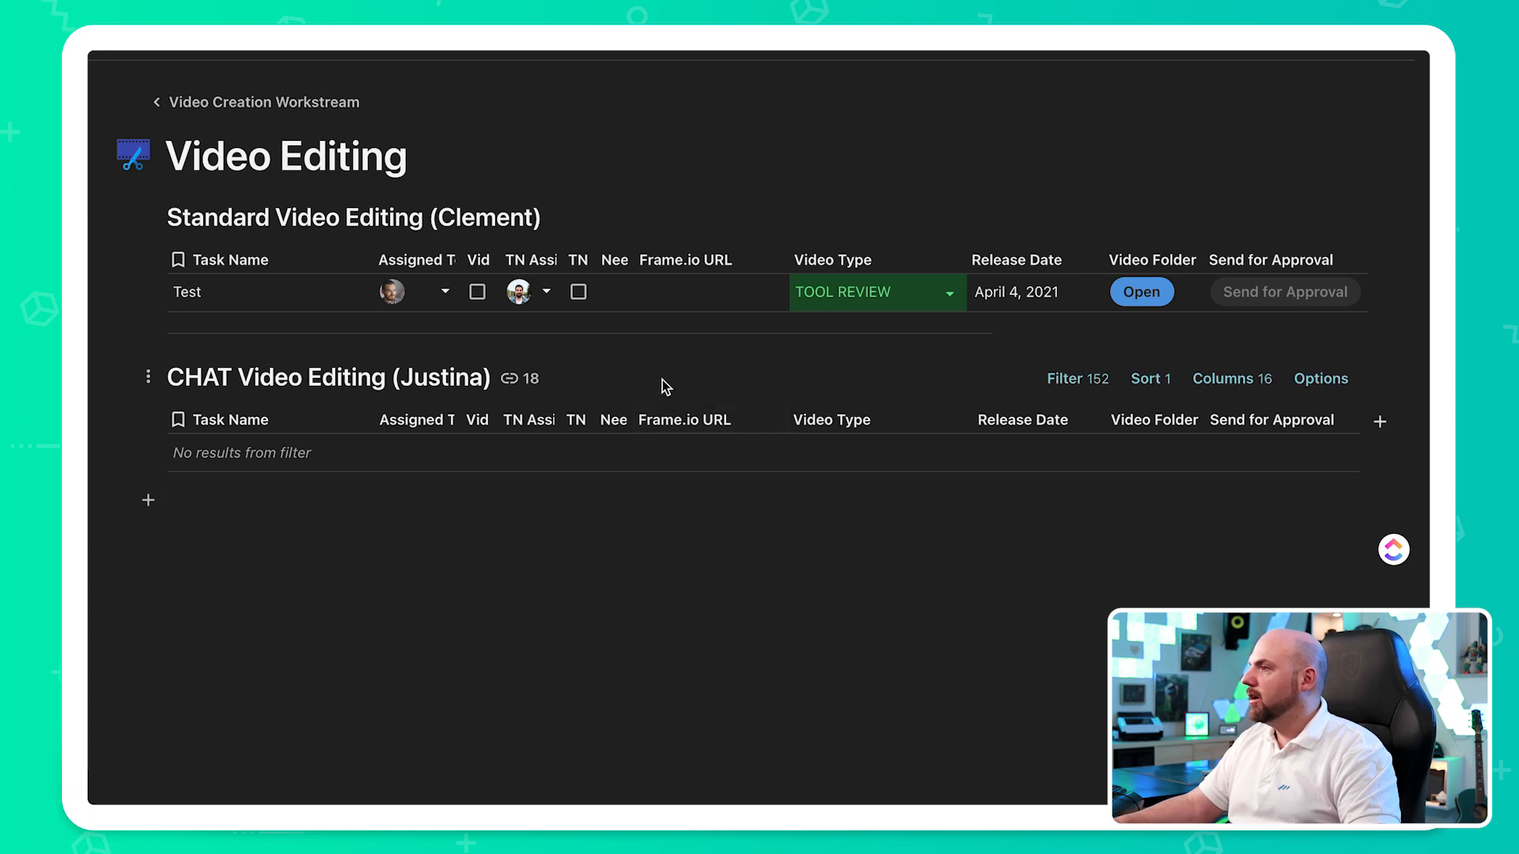
left_click(477, 292)
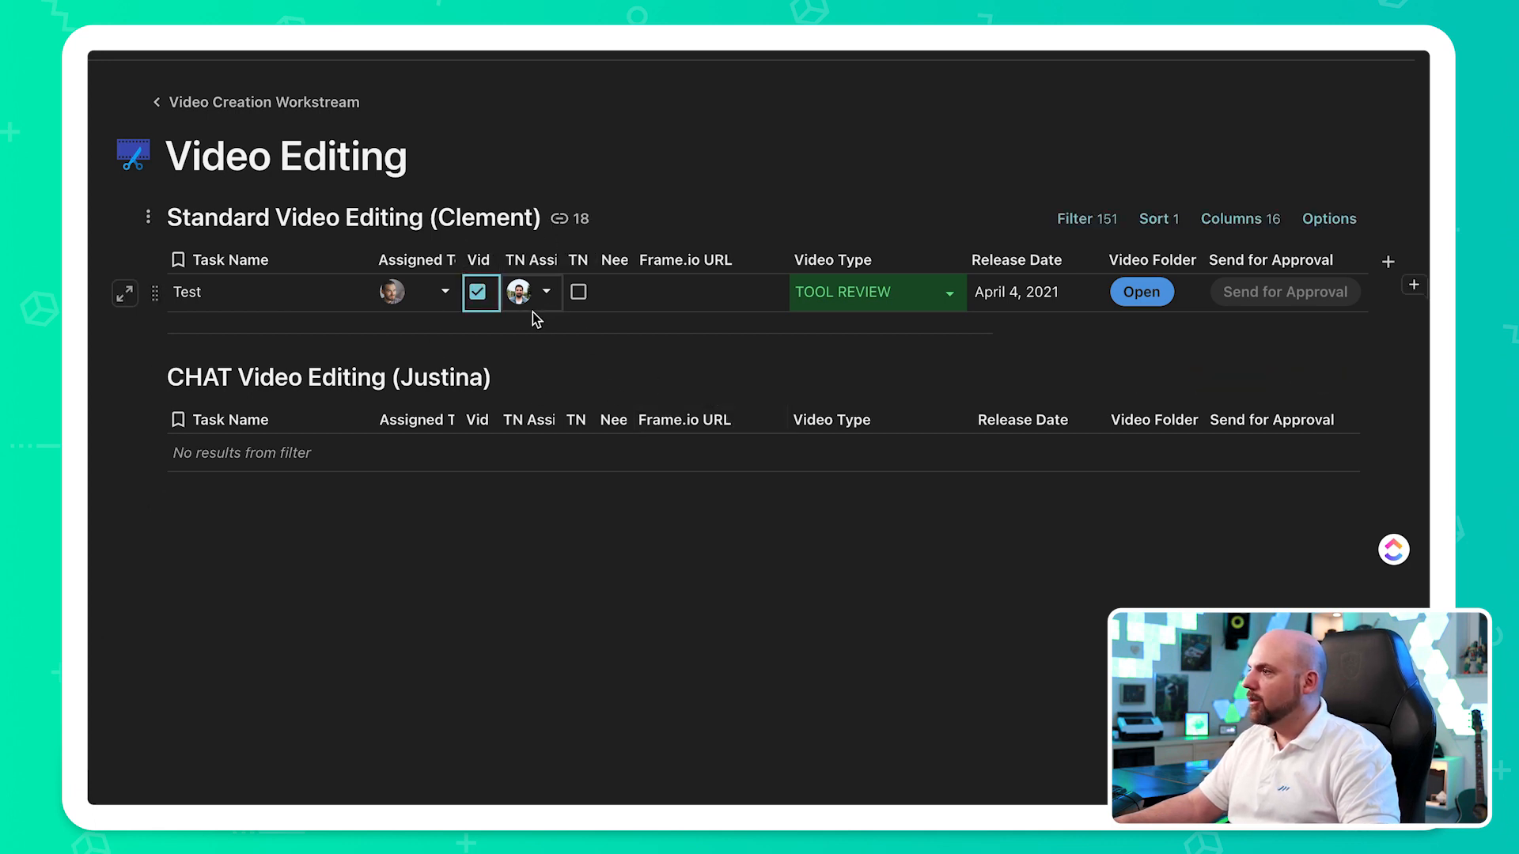
left_click(579, 293)
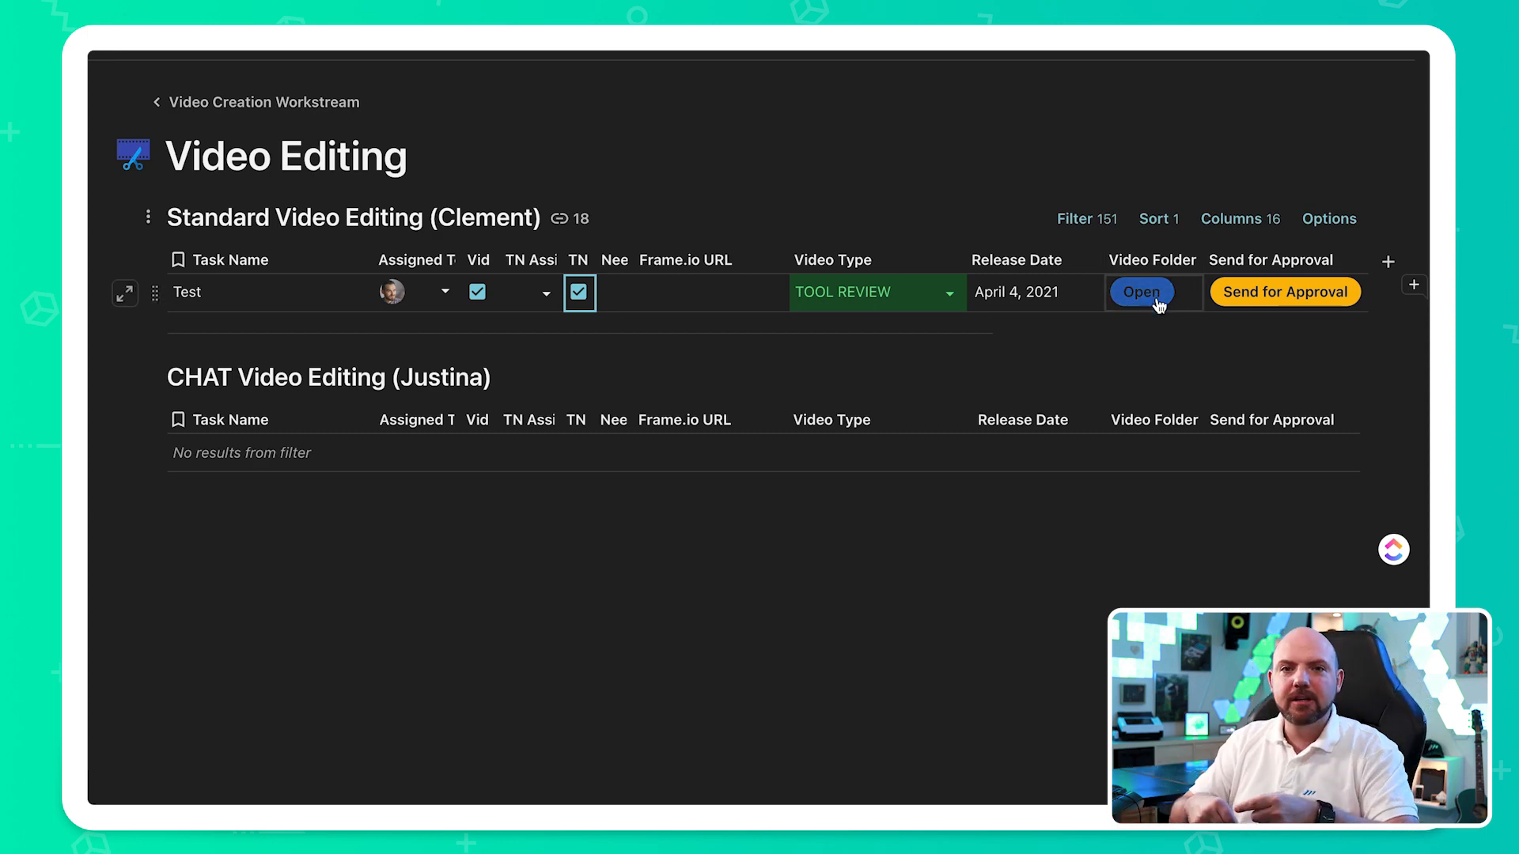
- Look over the Test video's folder in Dropbox, return to Coda and send the video for approval
left_click(1156, 304)
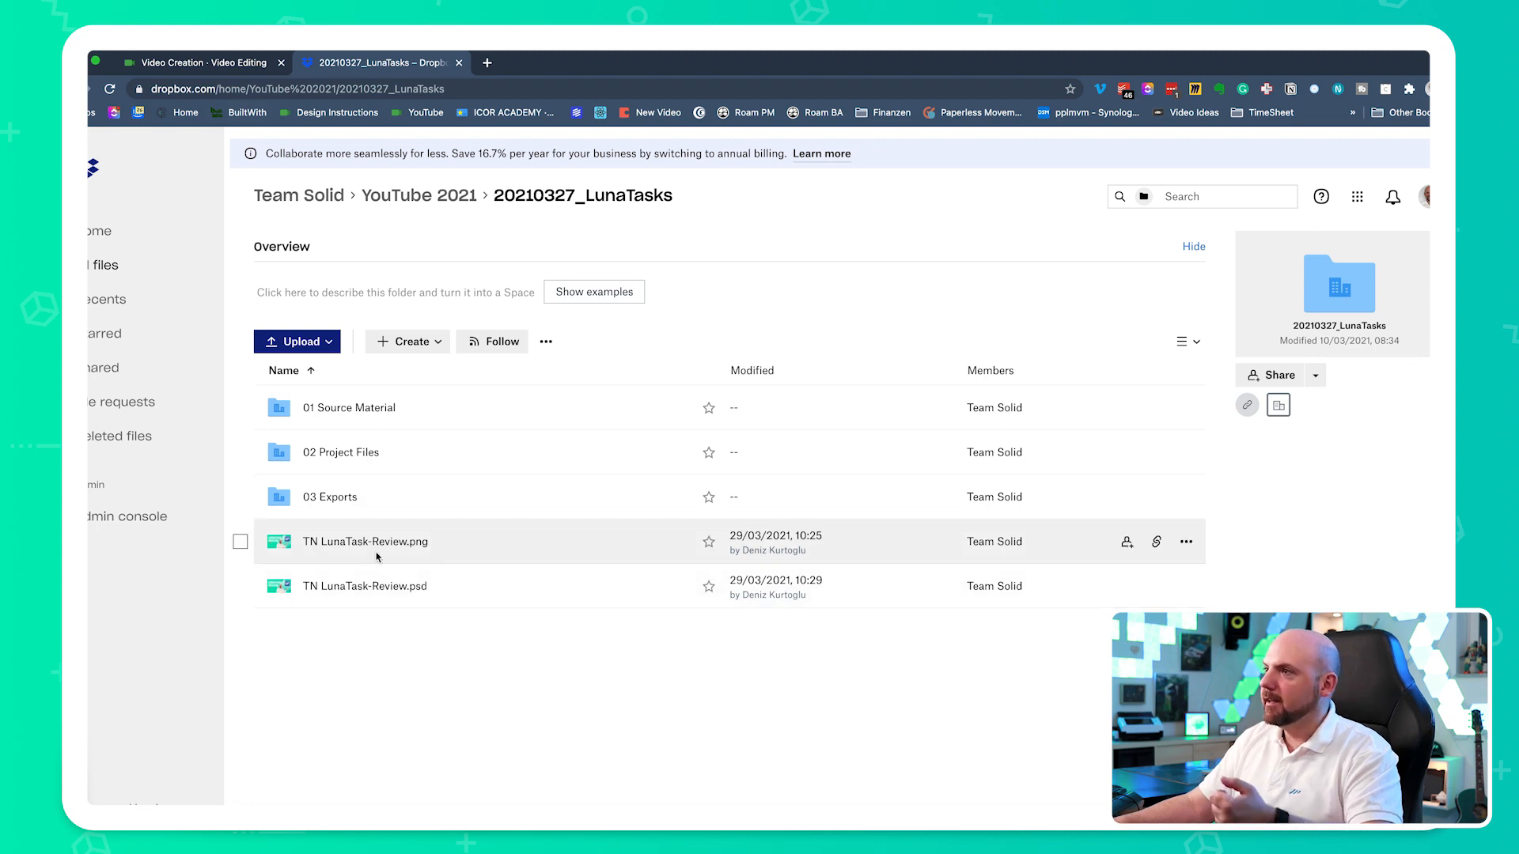
left_click(220, 67)
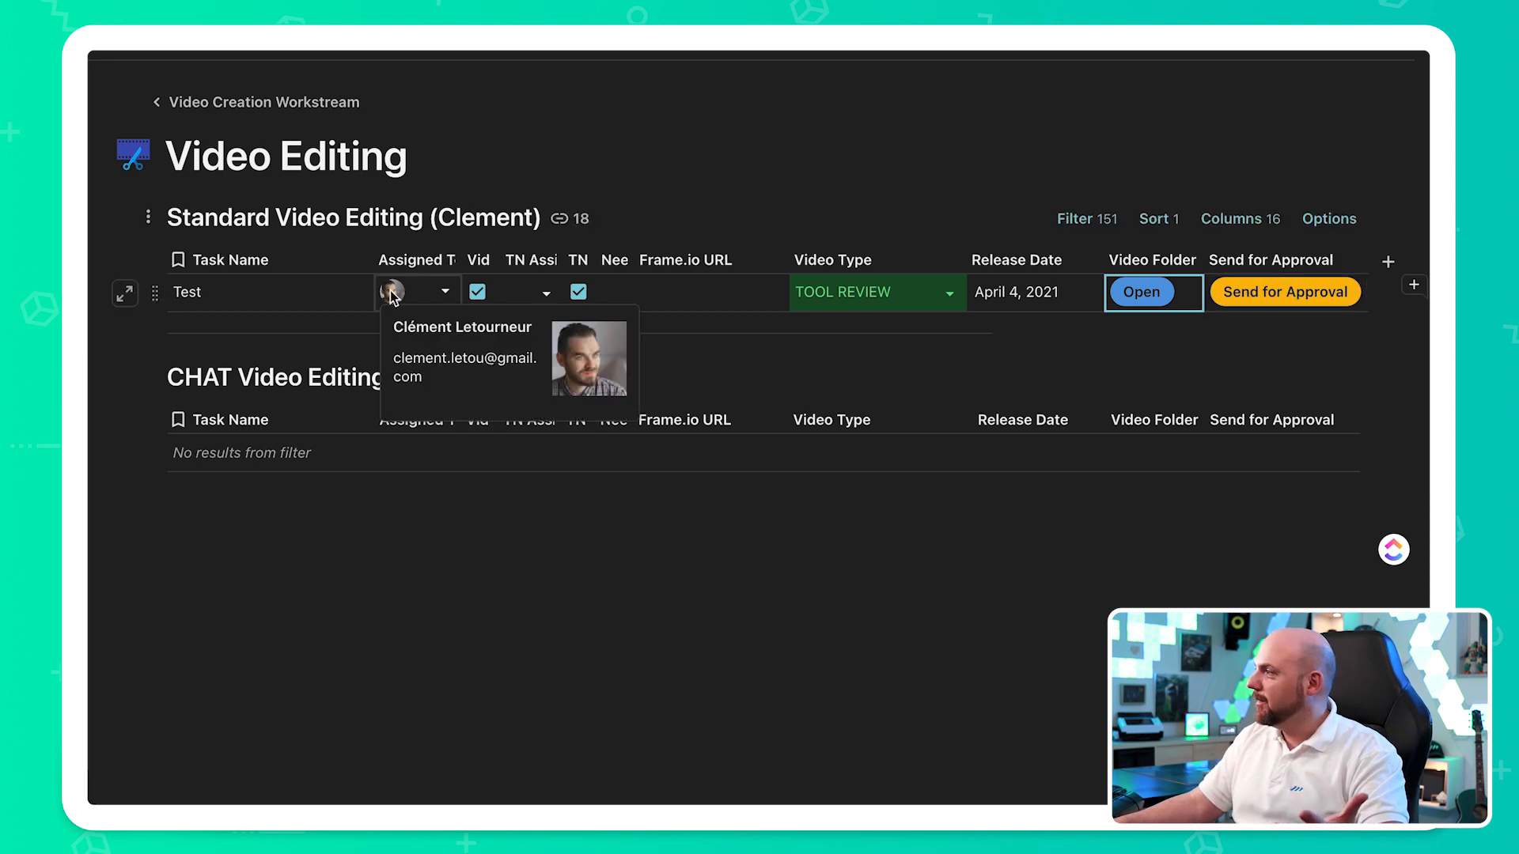
left_click(1302, 293)
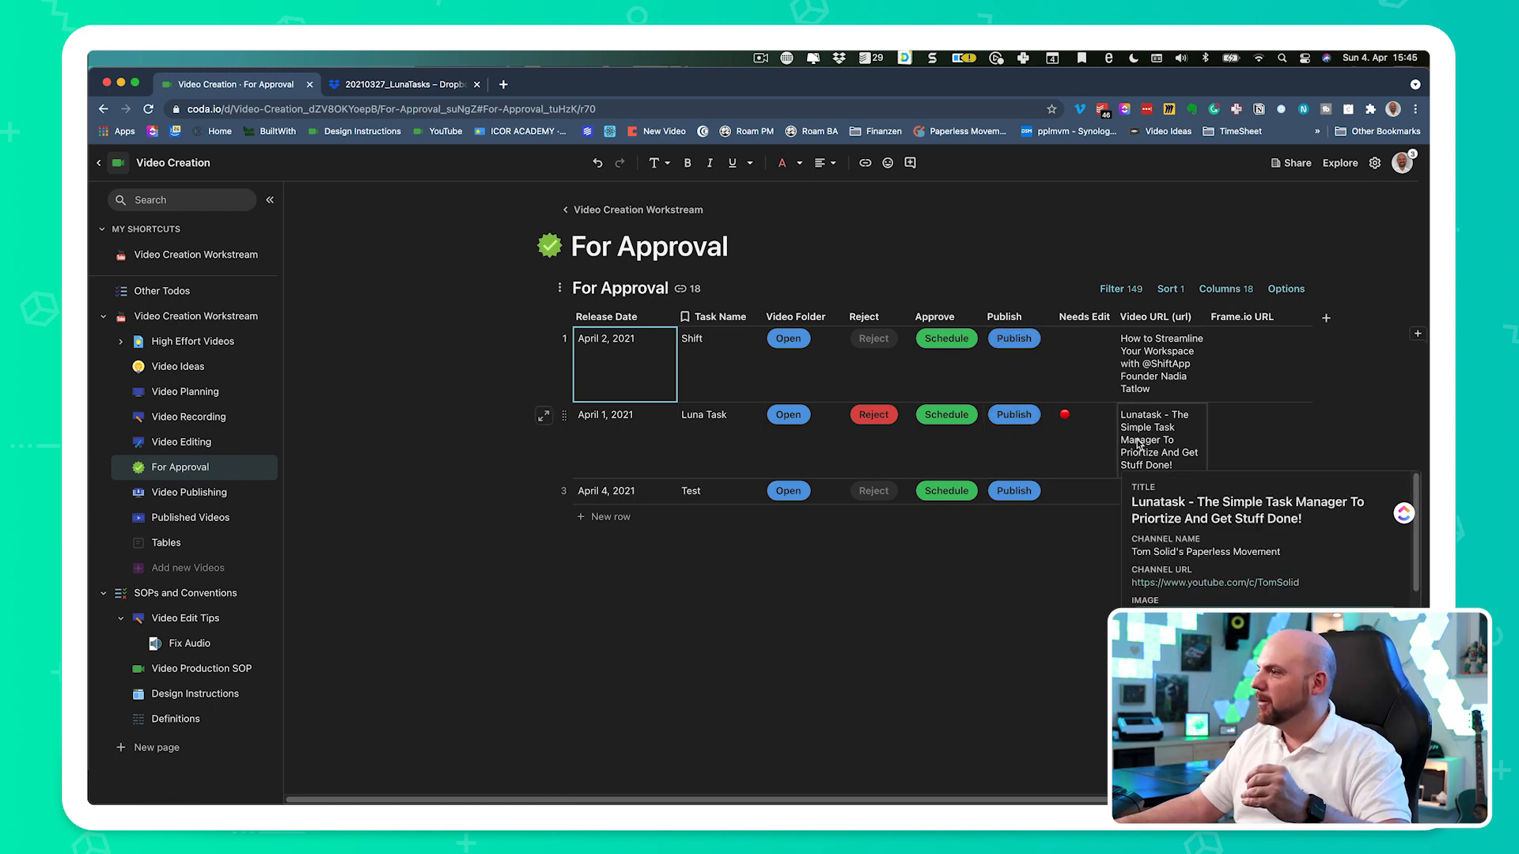
- On the For Approval page, enter Random Comment in the Test video's change comments and reject the video
left_click(725, 576)
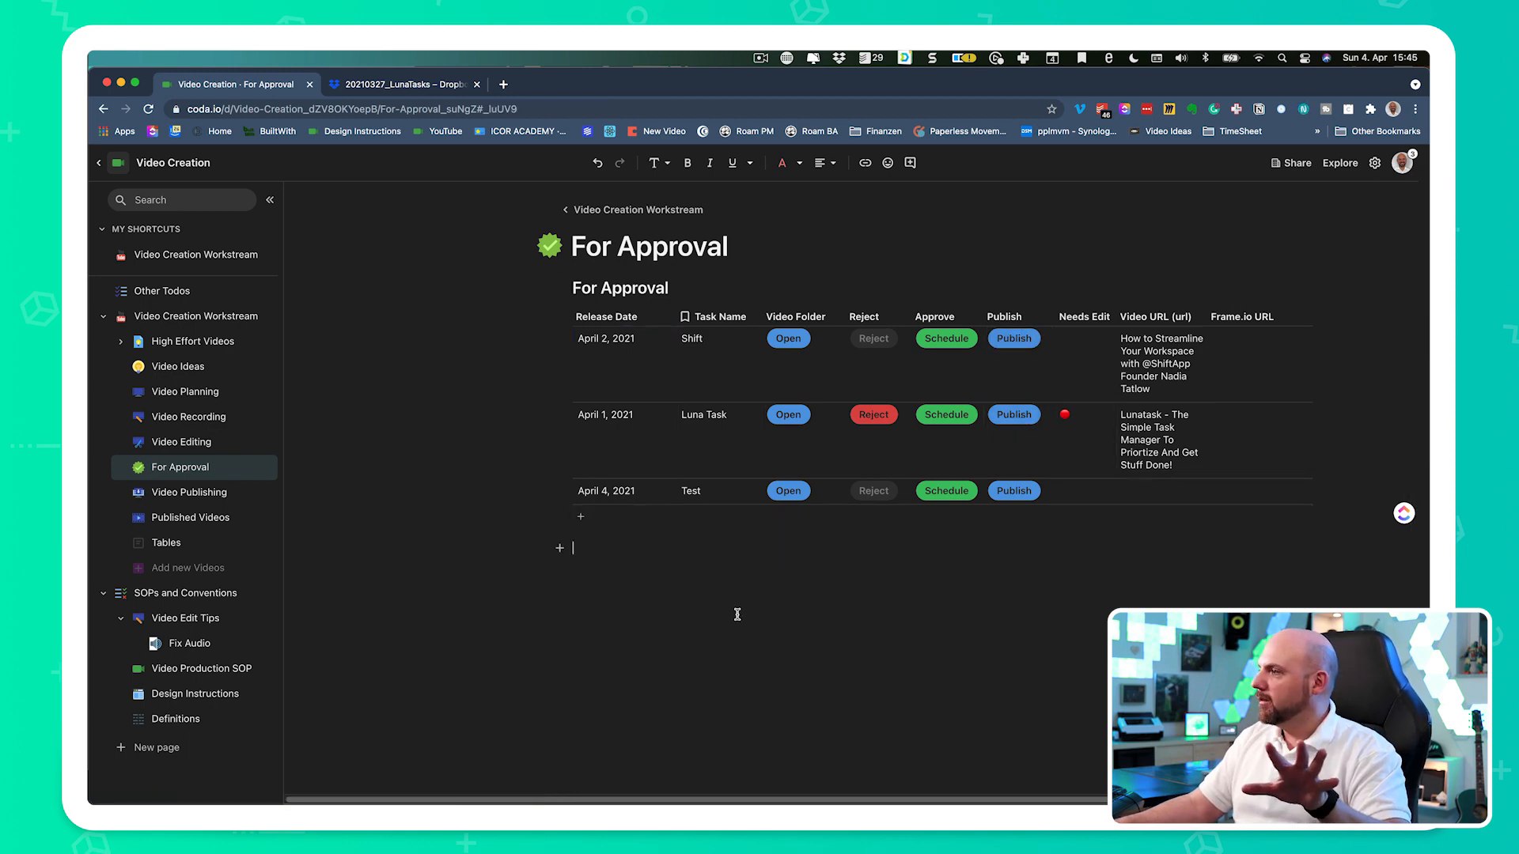
left_click(882, 493)
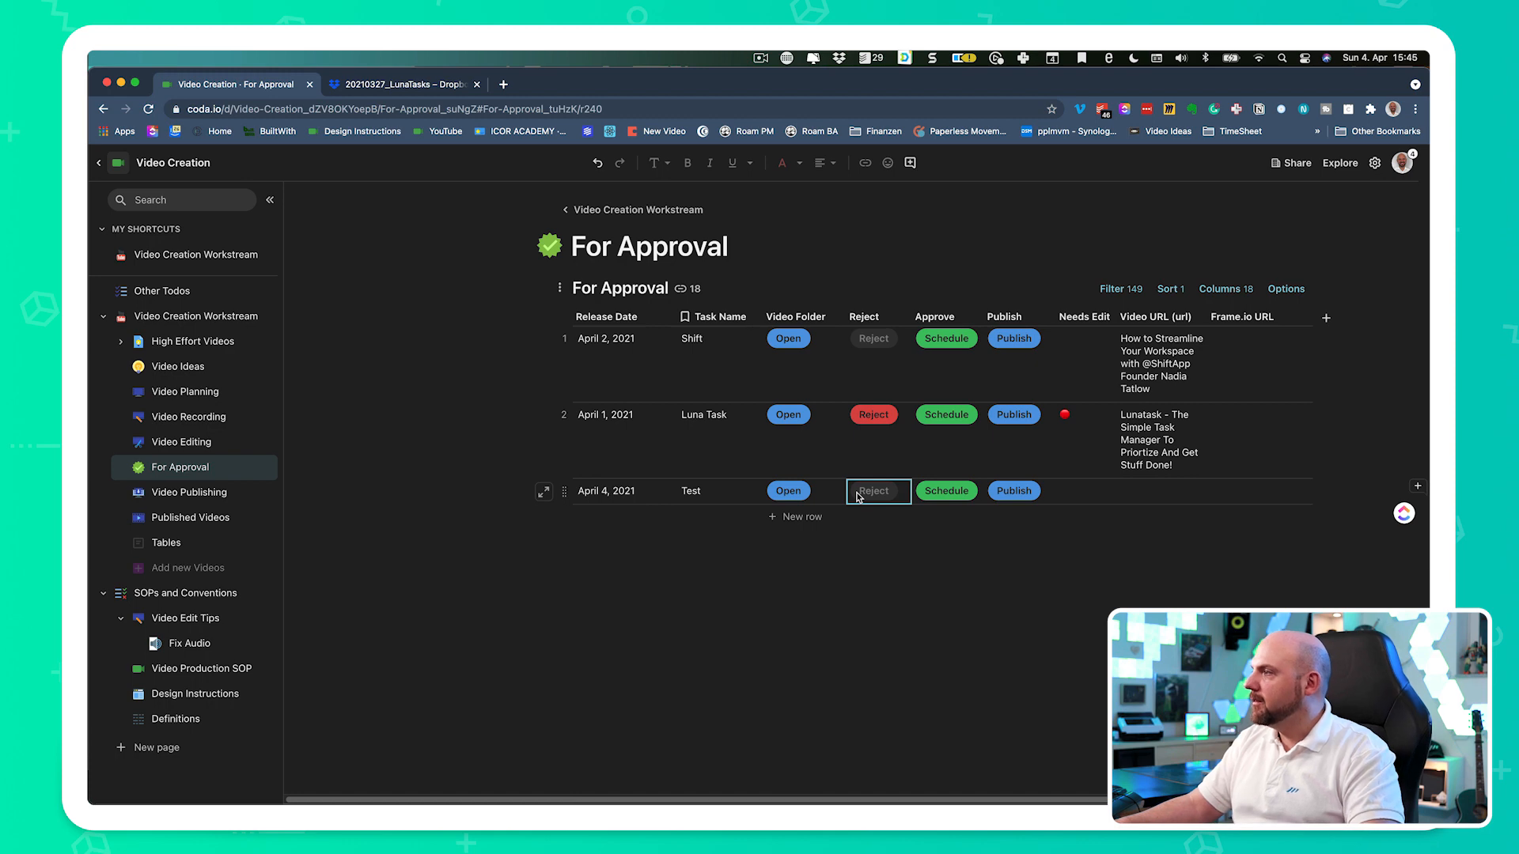
left_click(545, 493)
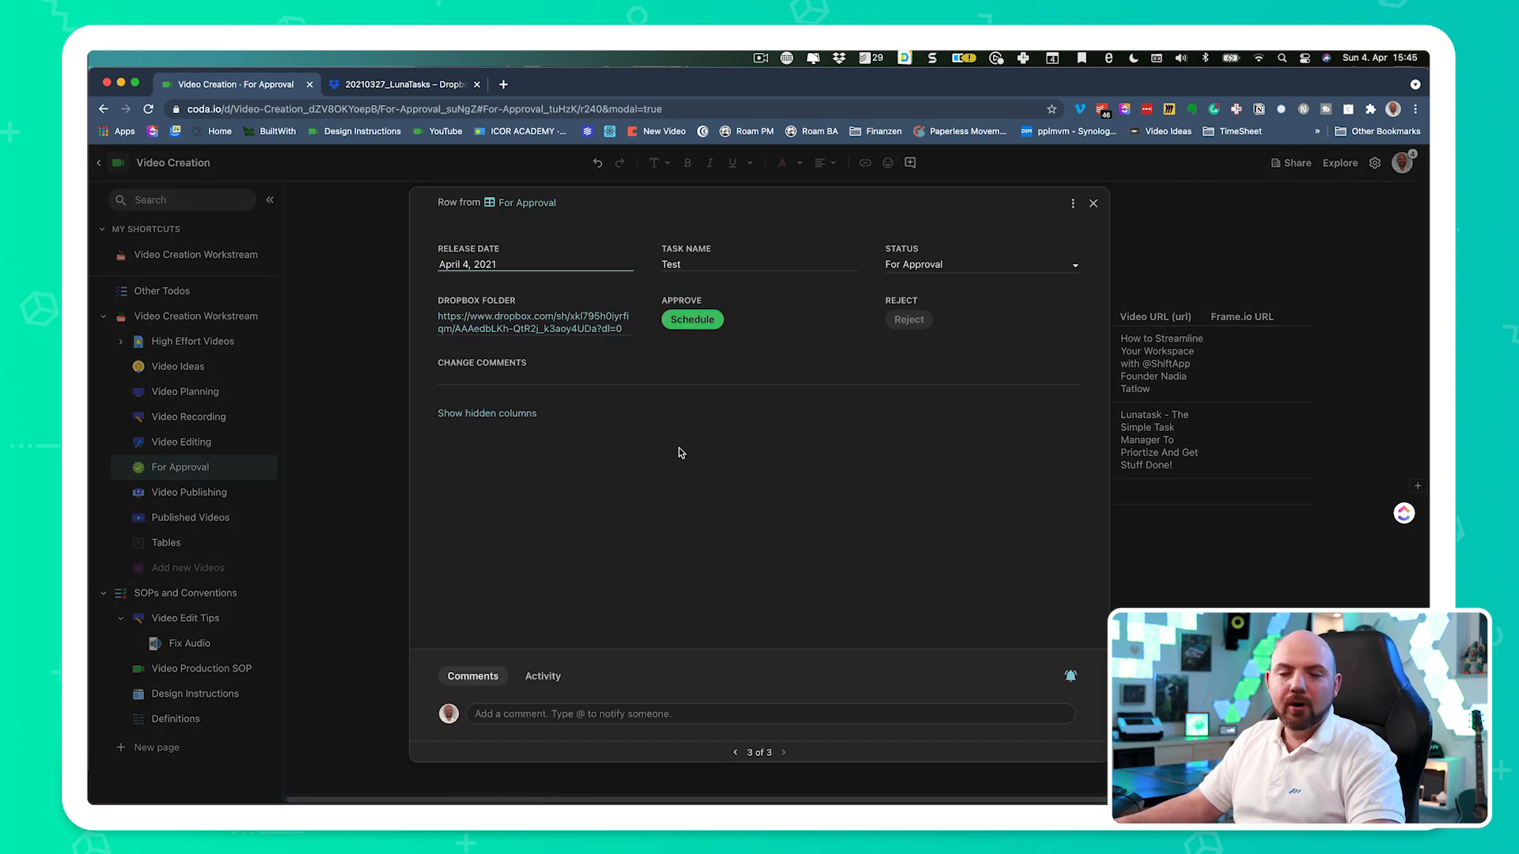
left_click(473, 380)
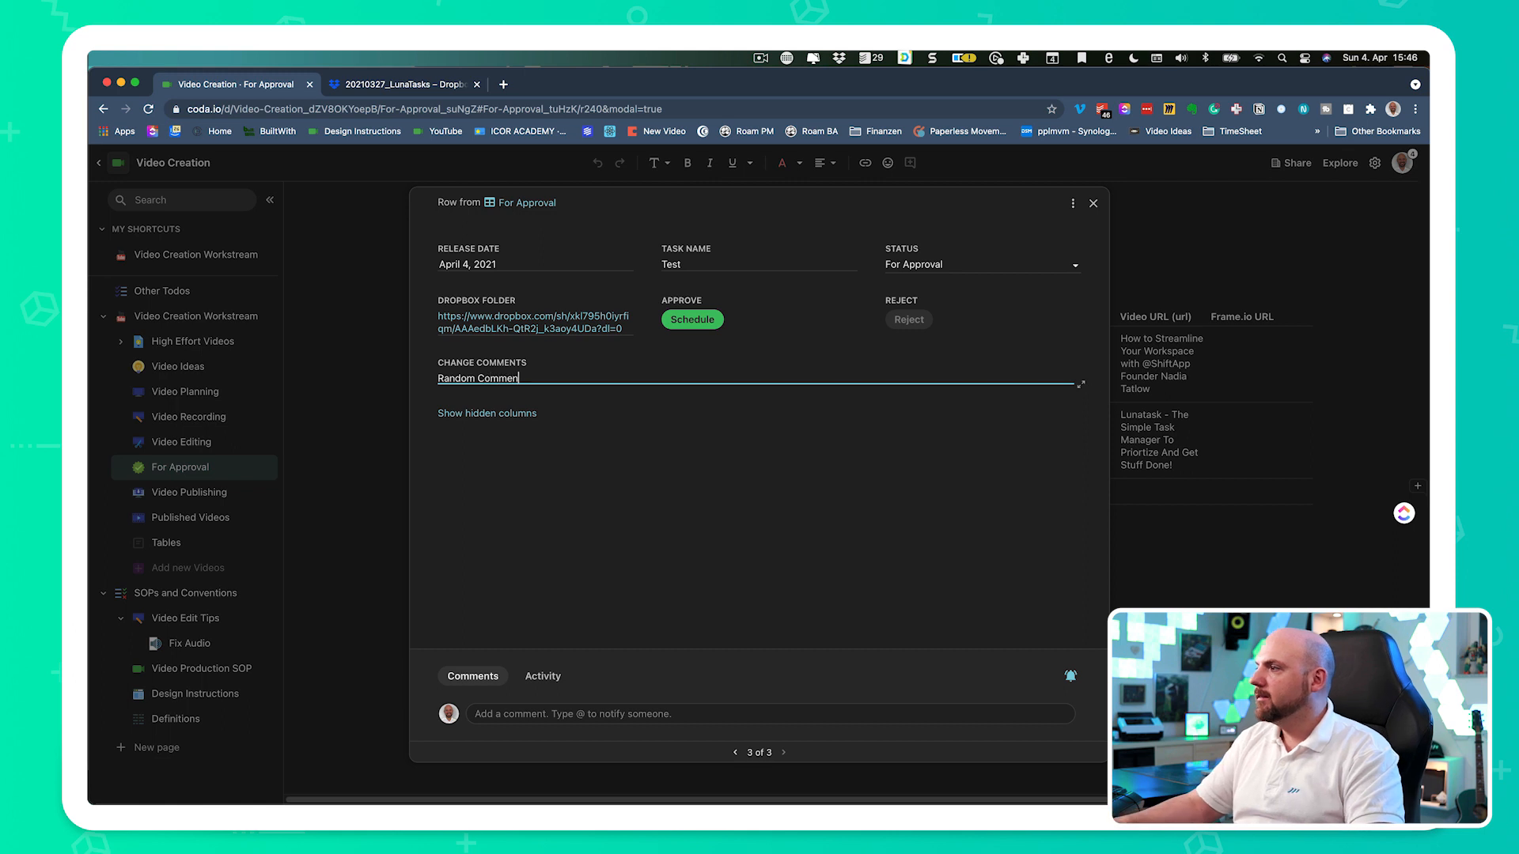
key("Return")
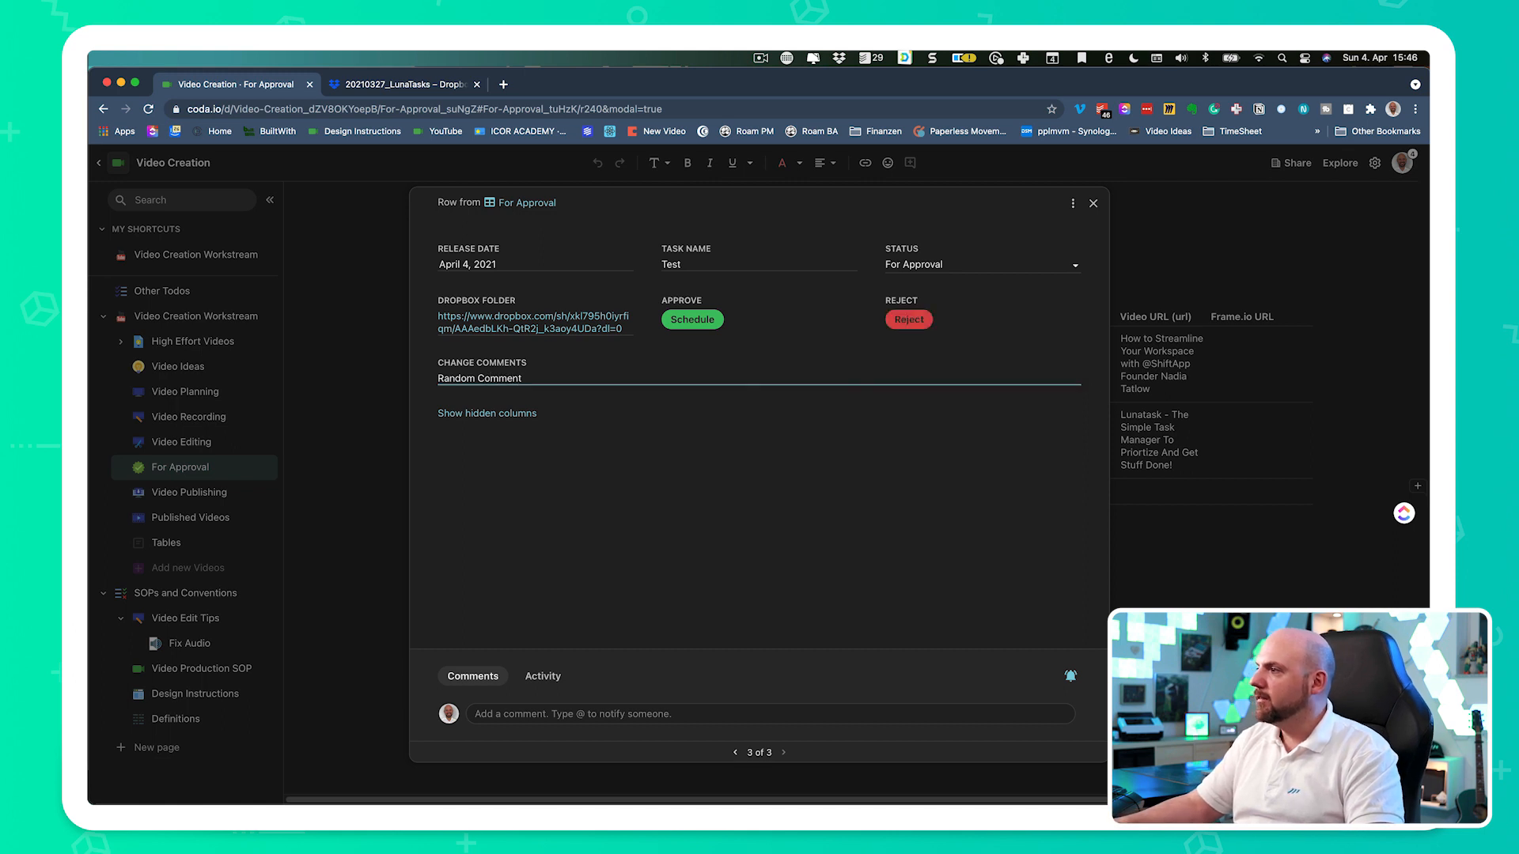
left_click(902, 323)
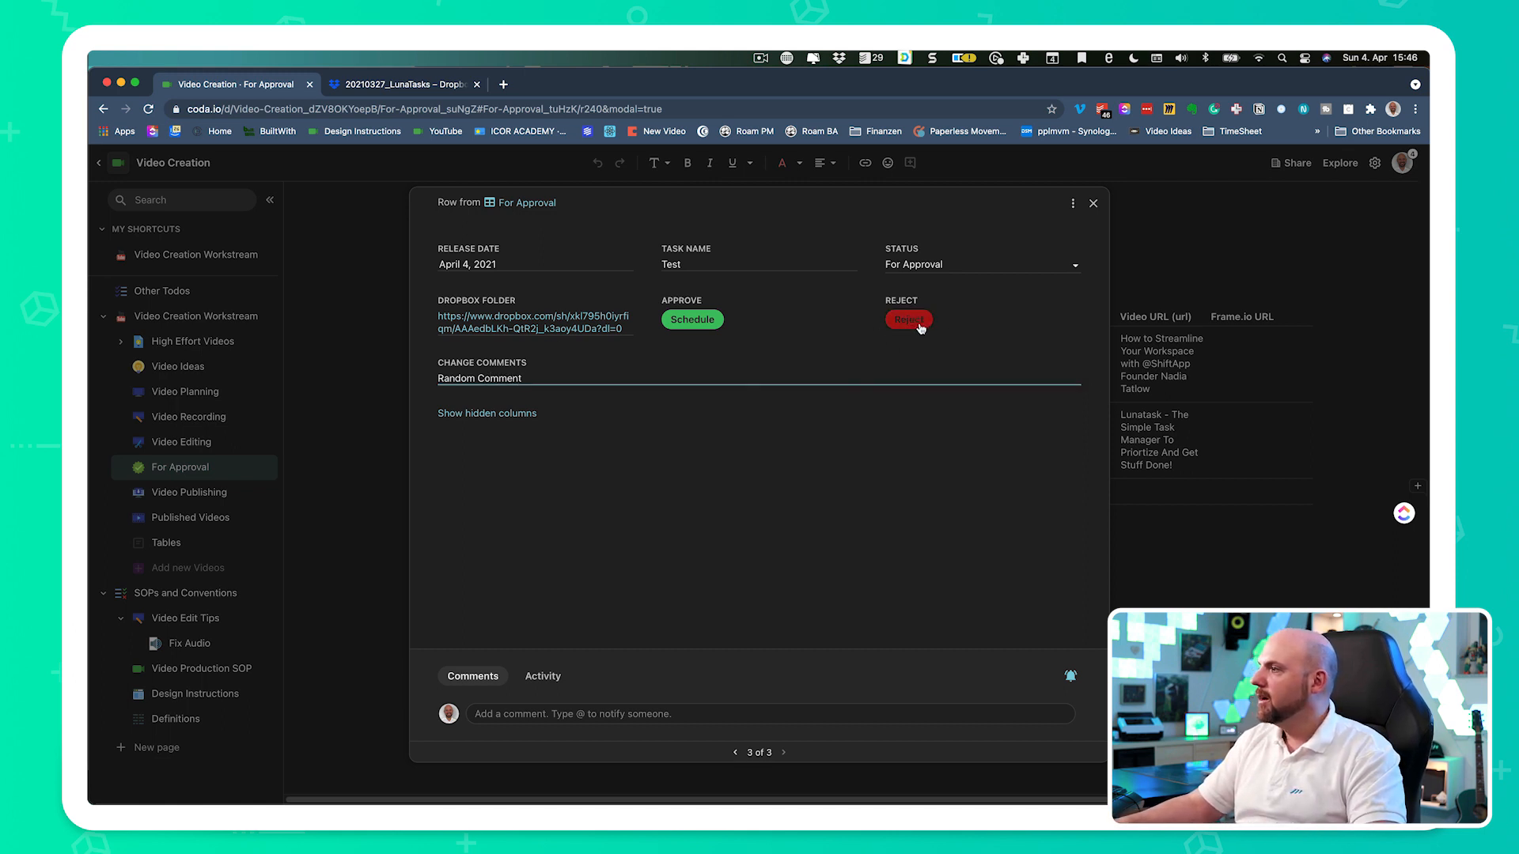
left_click(1093, 205)
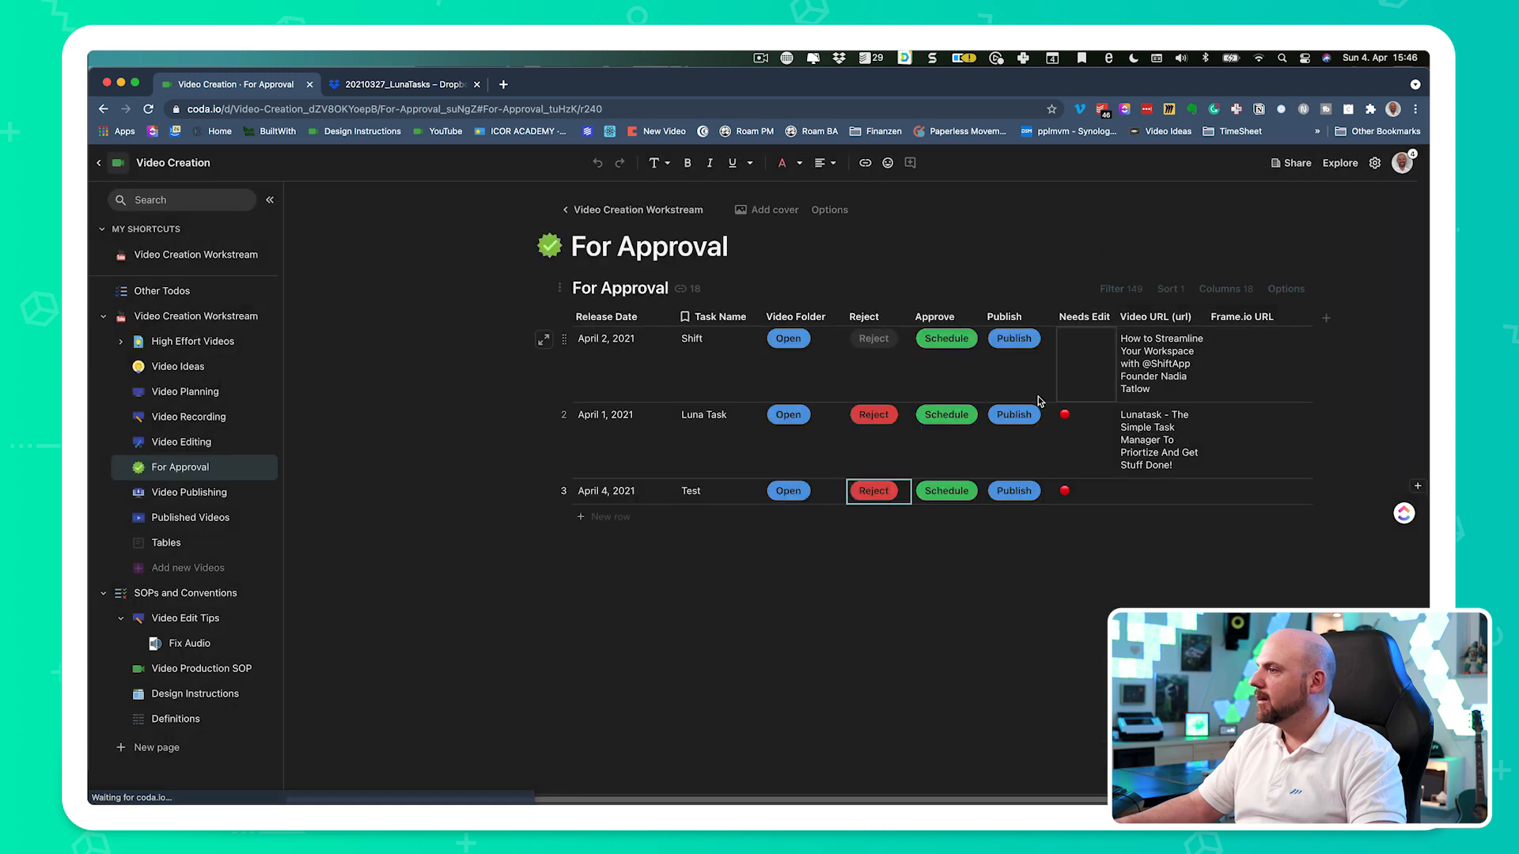
left_click(883, 492)
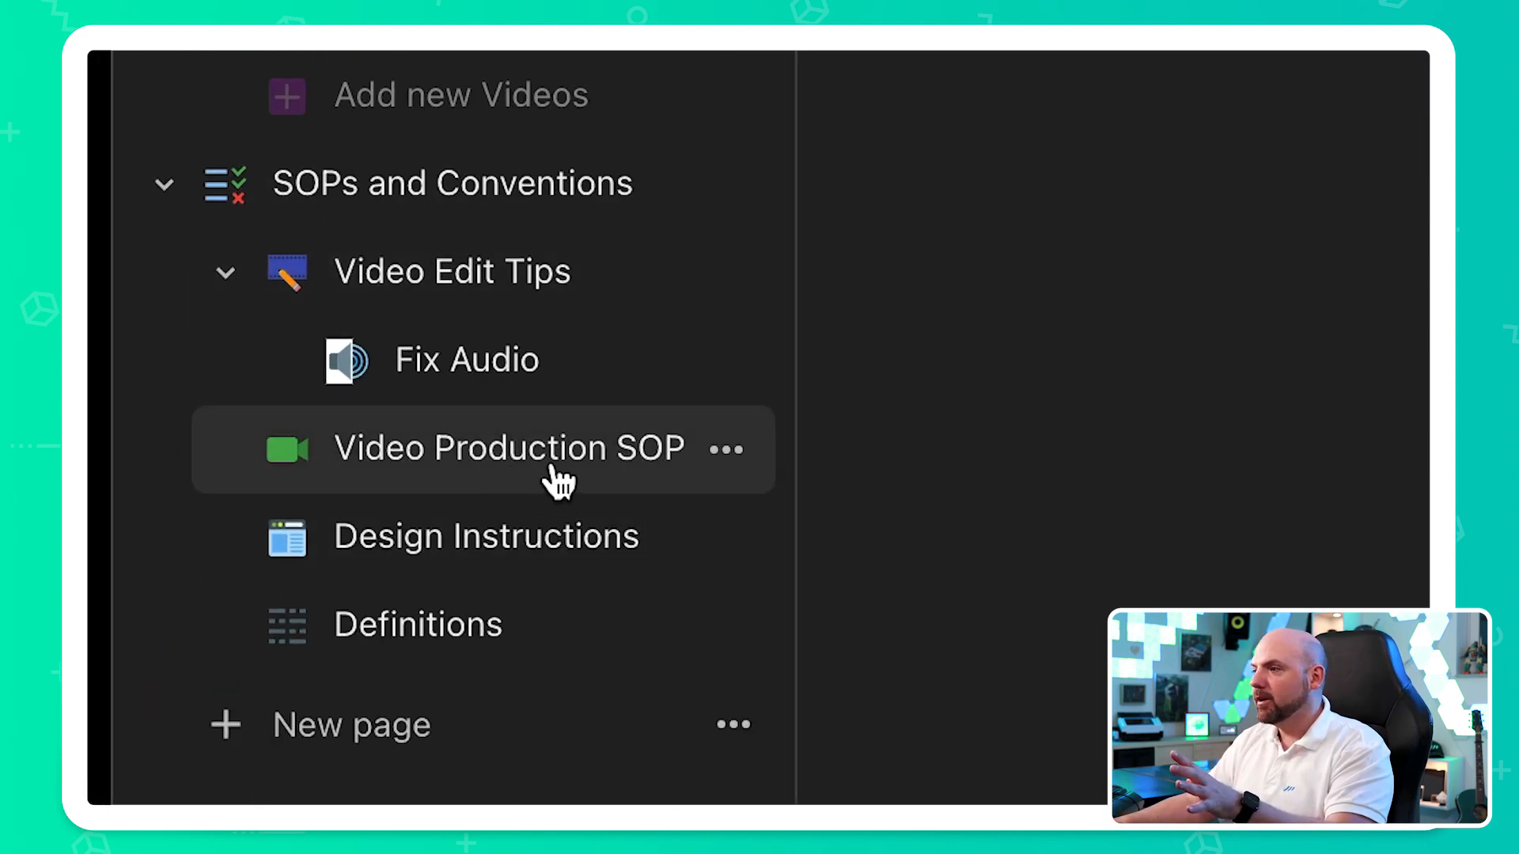
- On the Video Editing page, open the Test row's details and add the bullets iowjwf and -we to its change comments
left_click(553, 475)
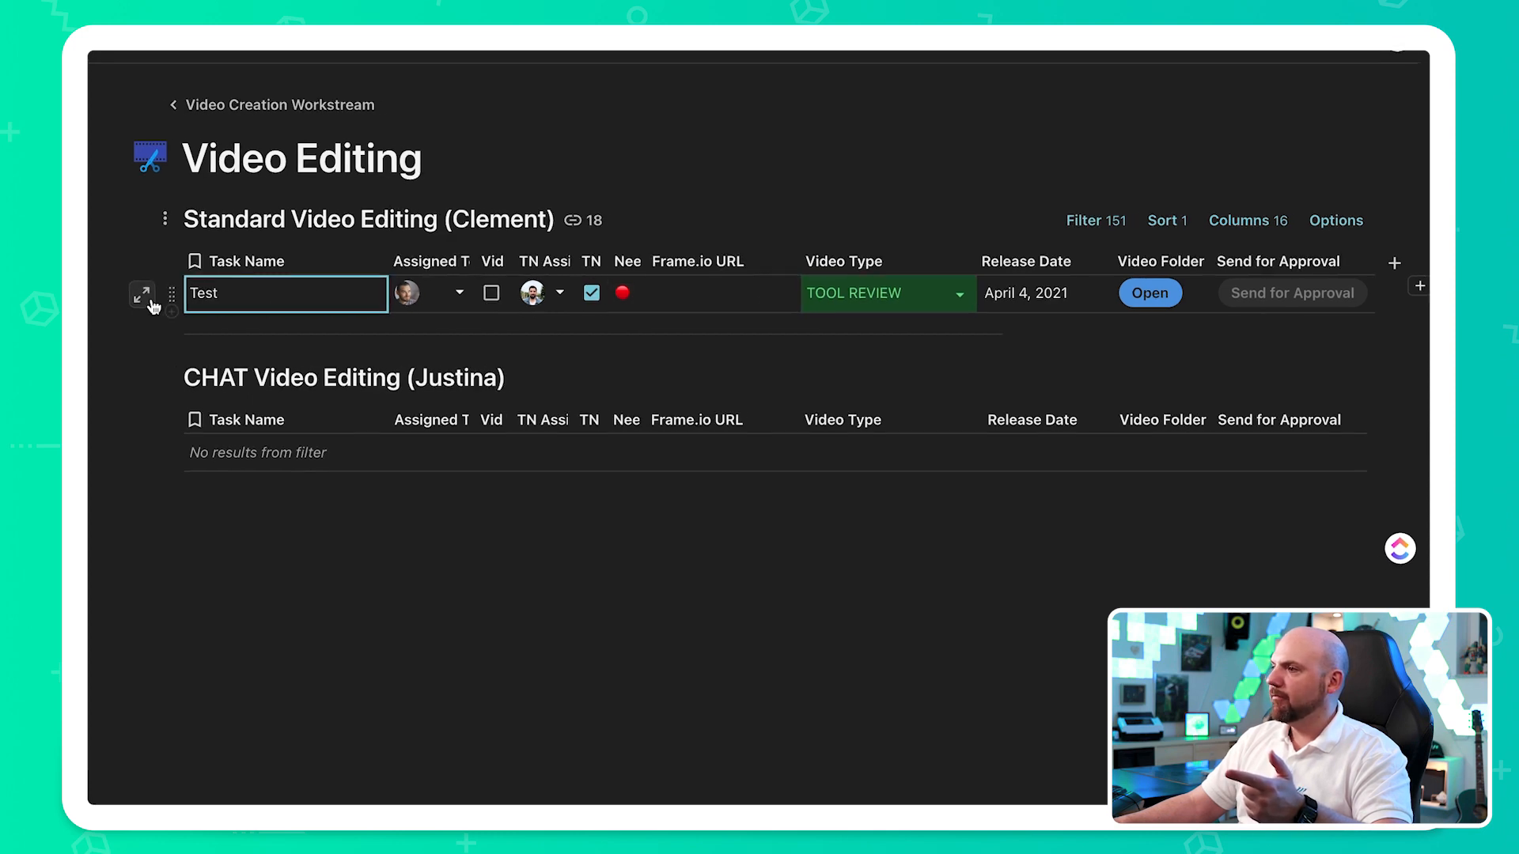
left_click(125, 293)
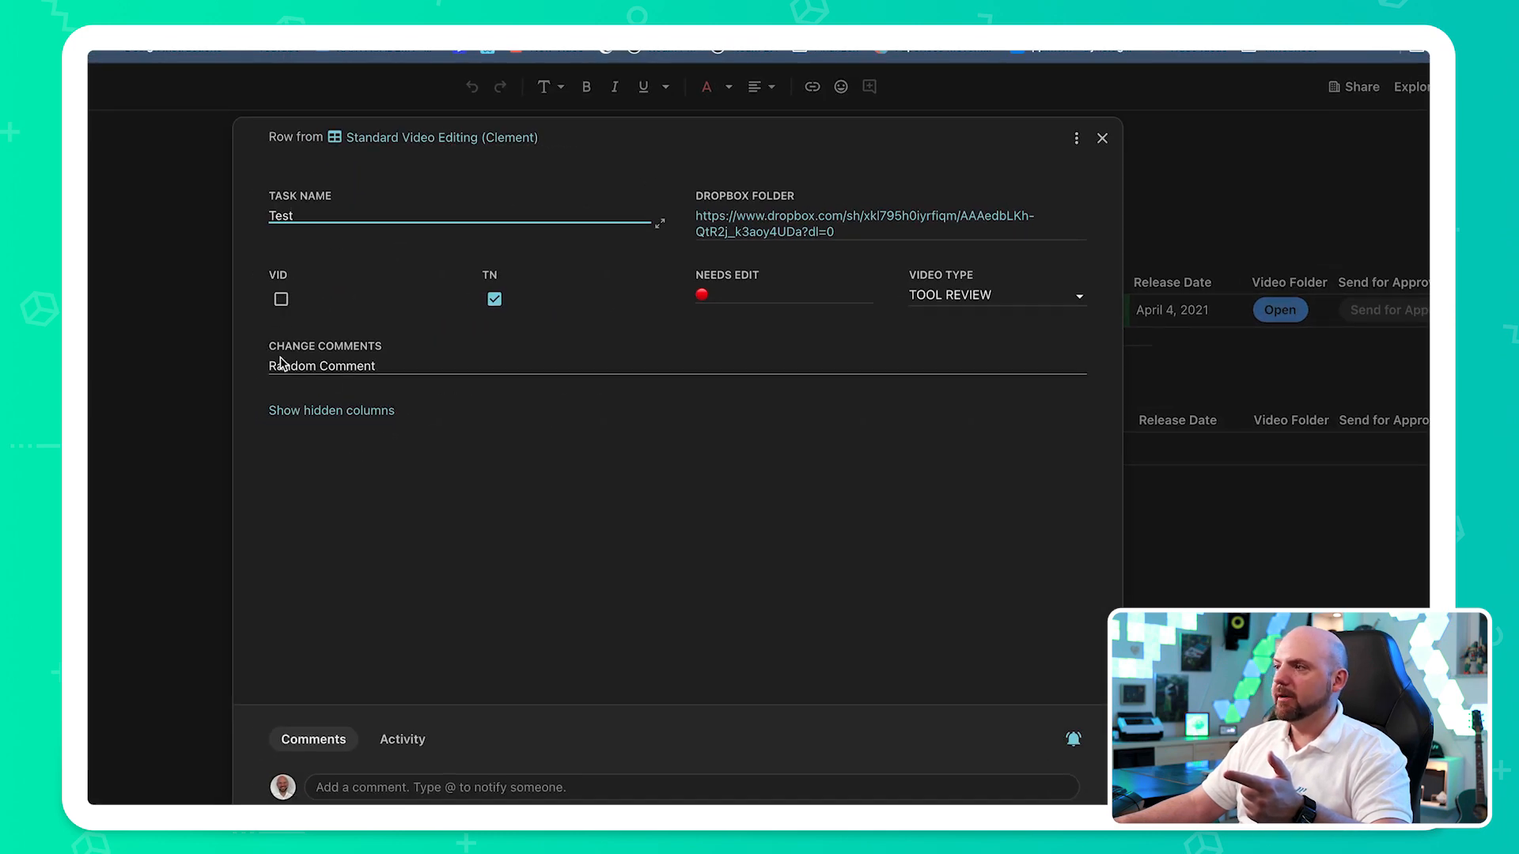
left_click(283, 364)
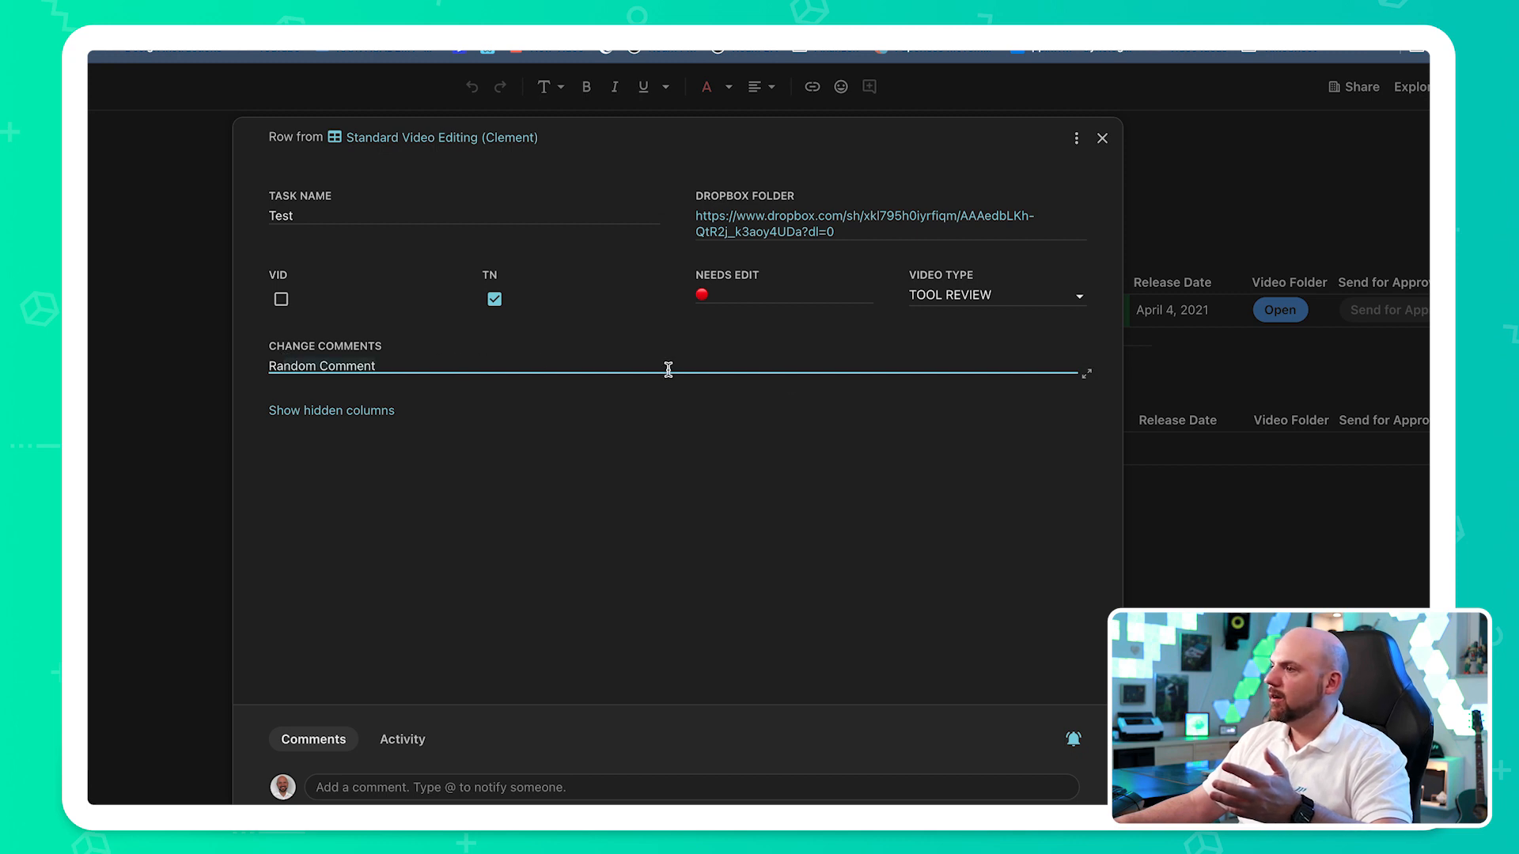
left_click(1087, 375)
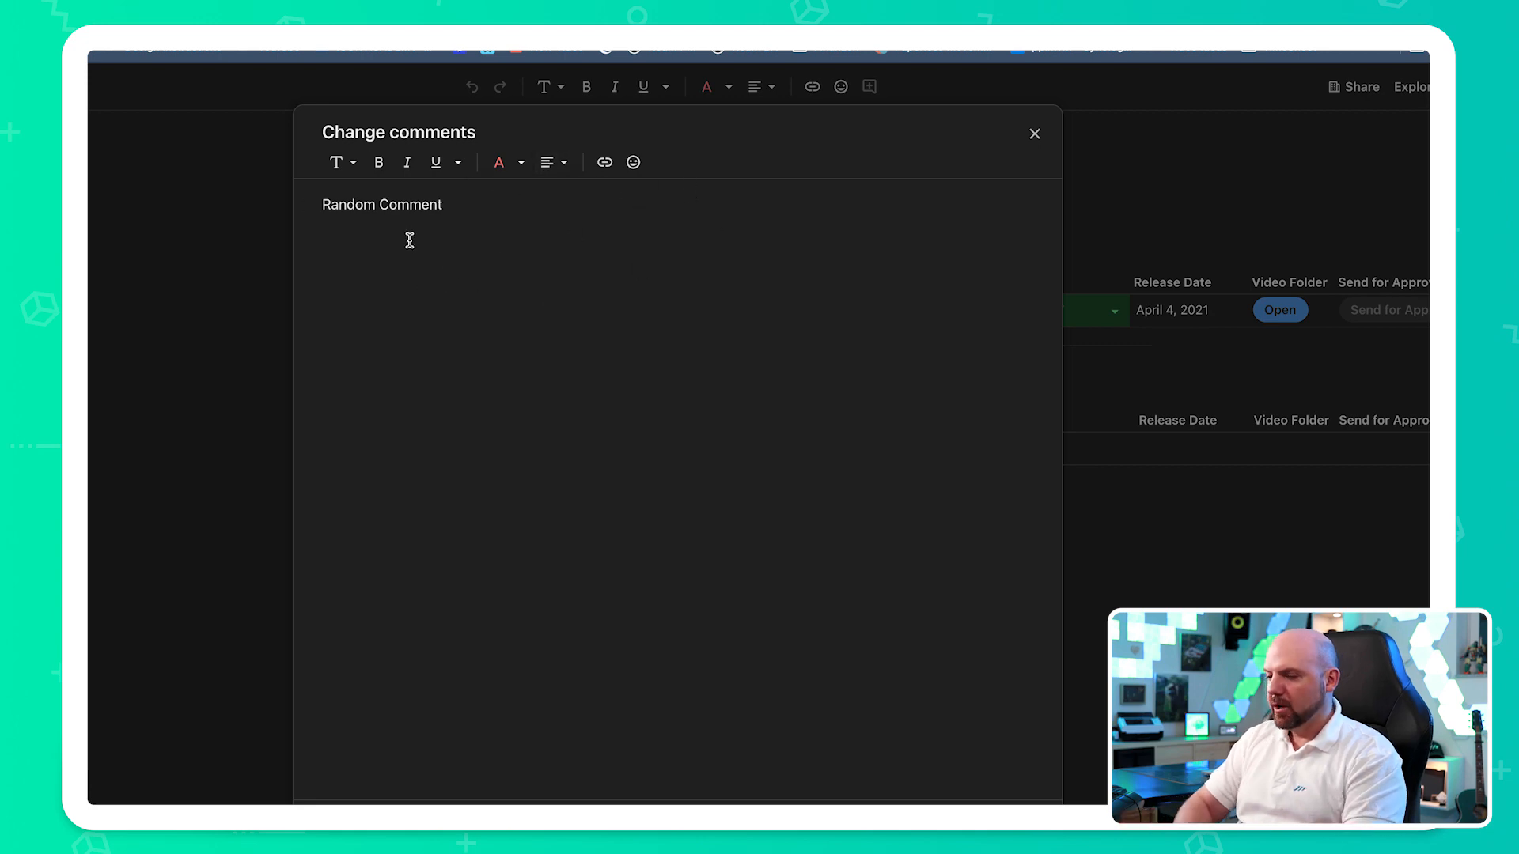
type("-we")
left_click(1035, 133)
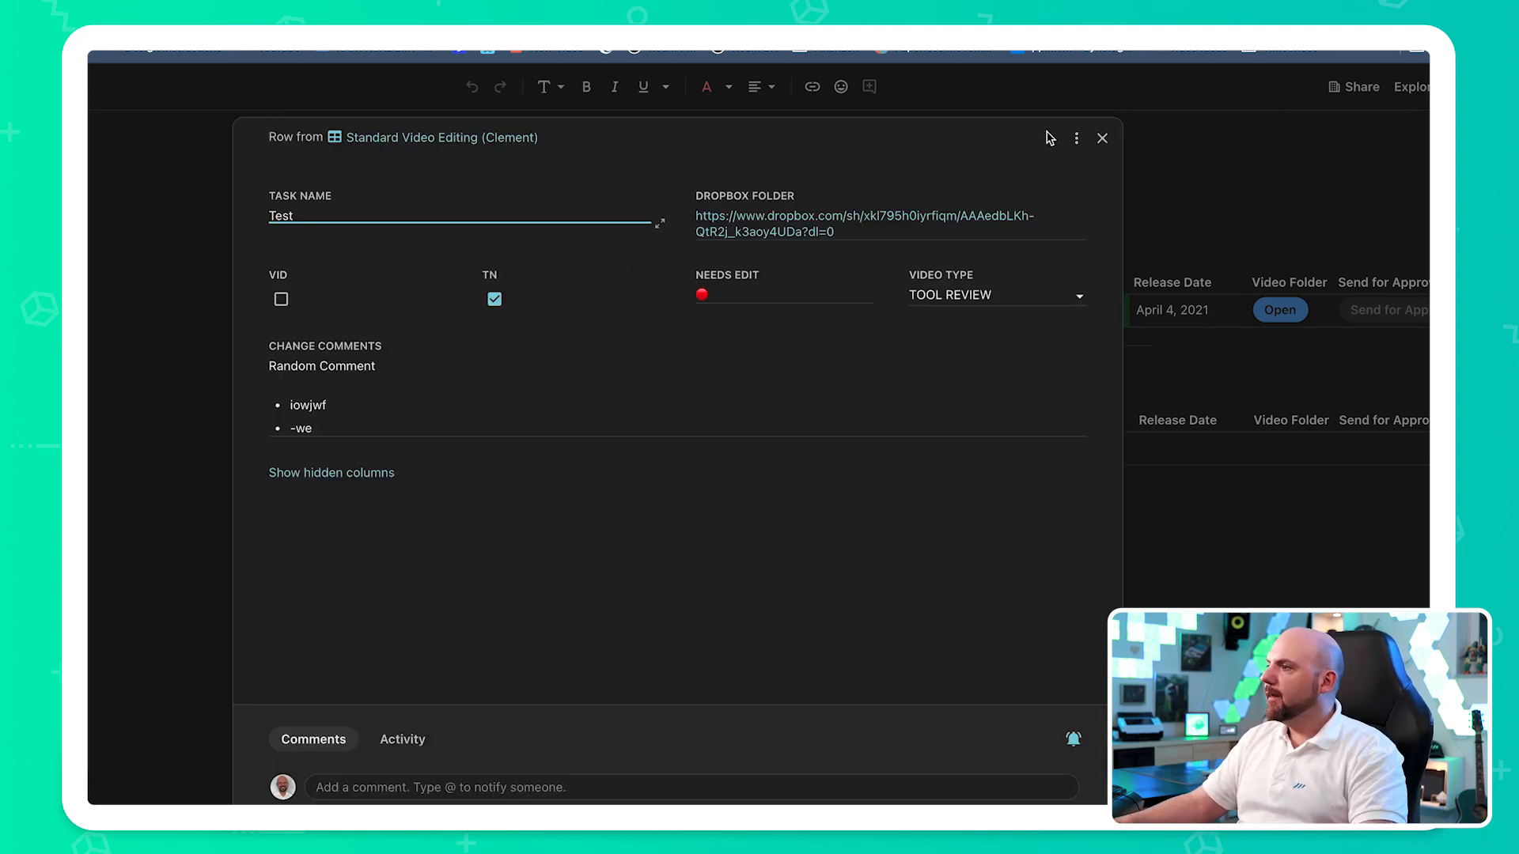
left_click(1102, 140)
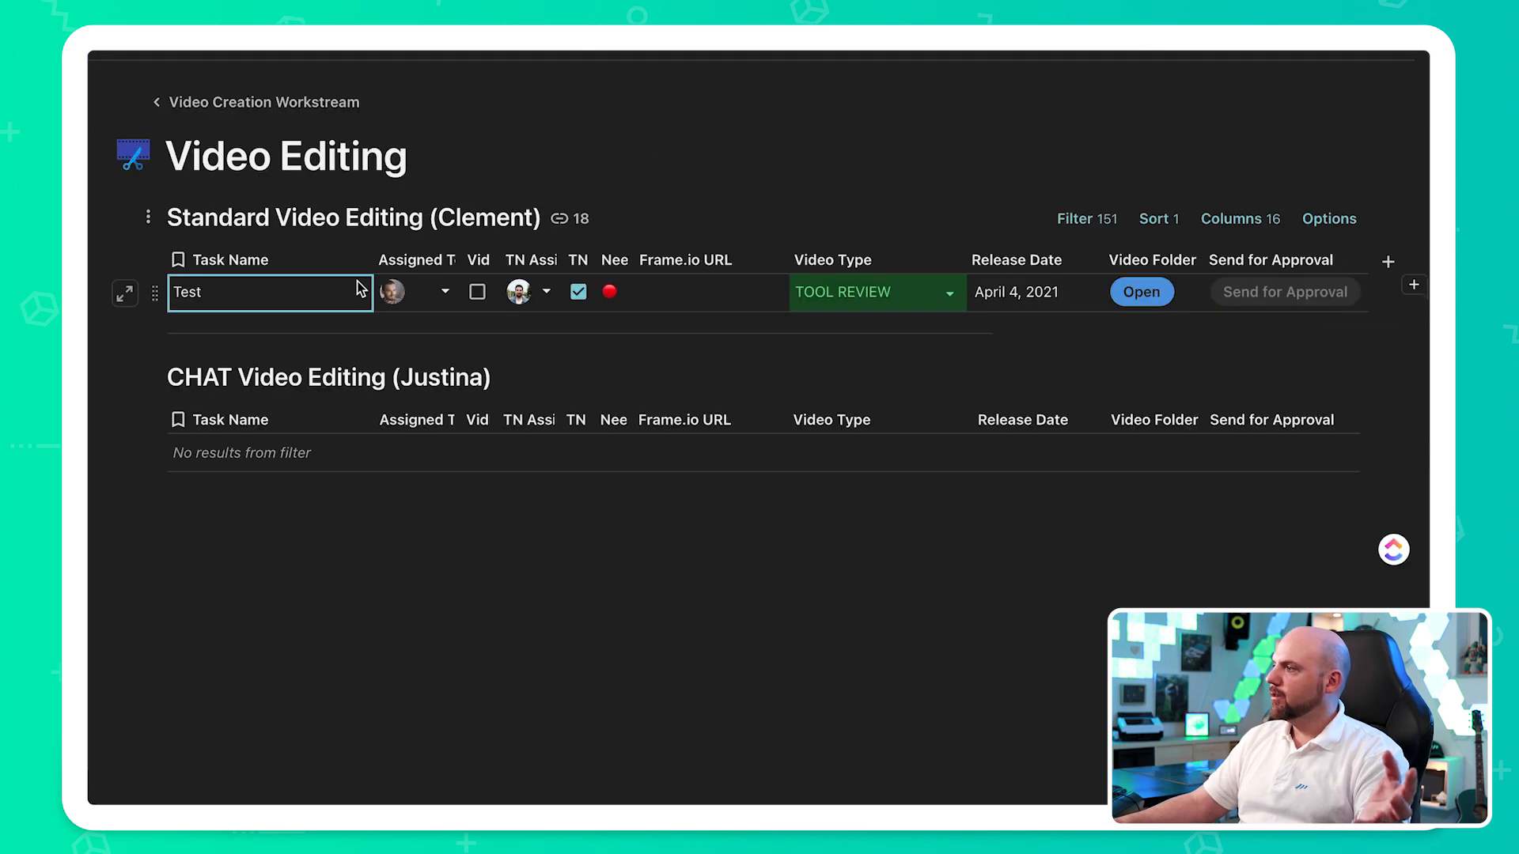
- Mark the Test row's Vid as done again and resend the video for approval
left_click(476, 292)
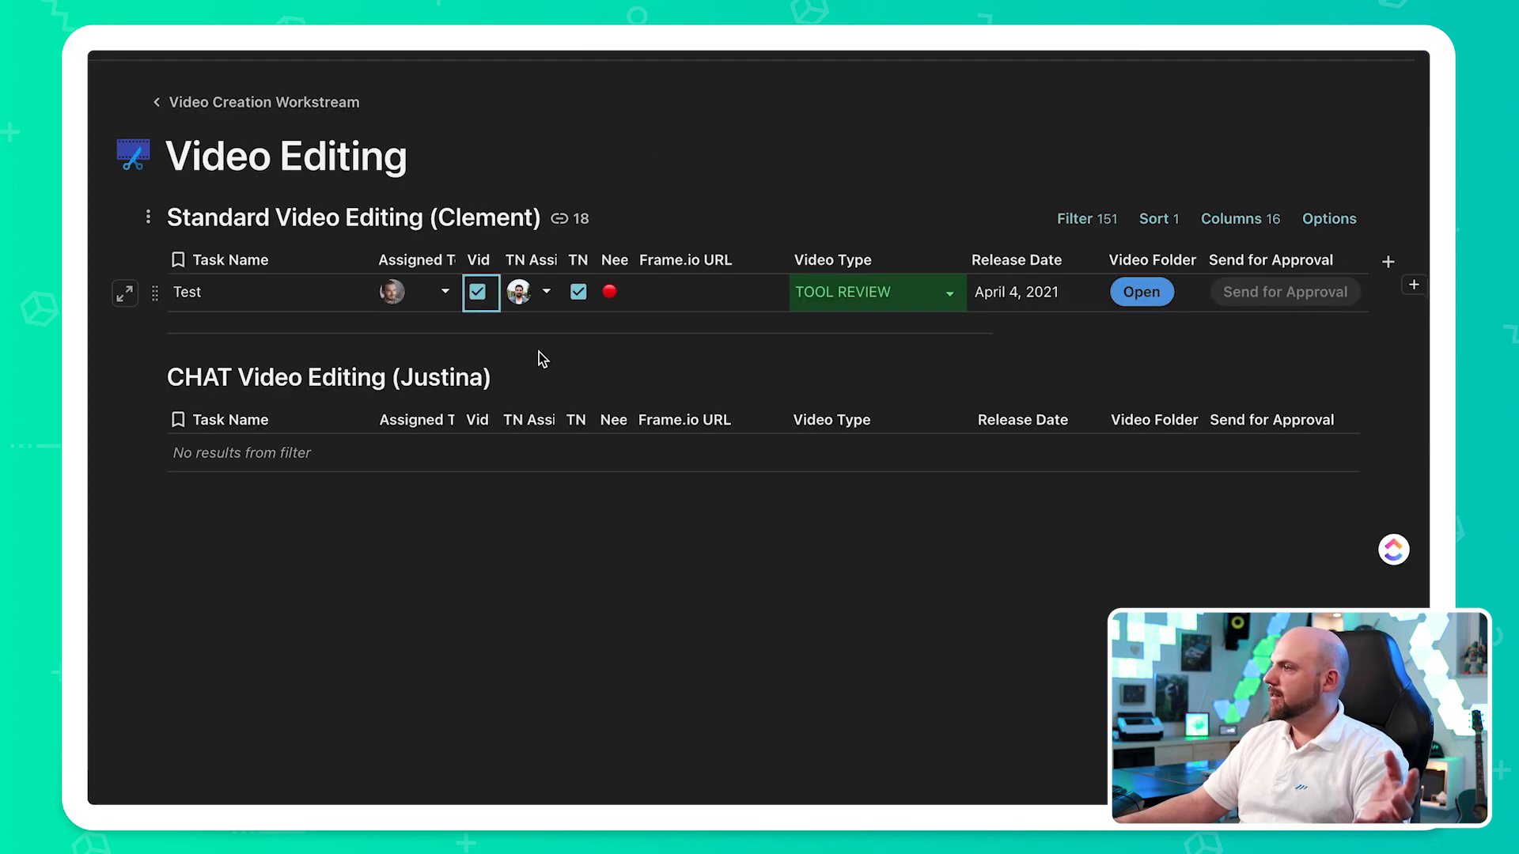
left_click(1351, 295)
left_click(859, 714)
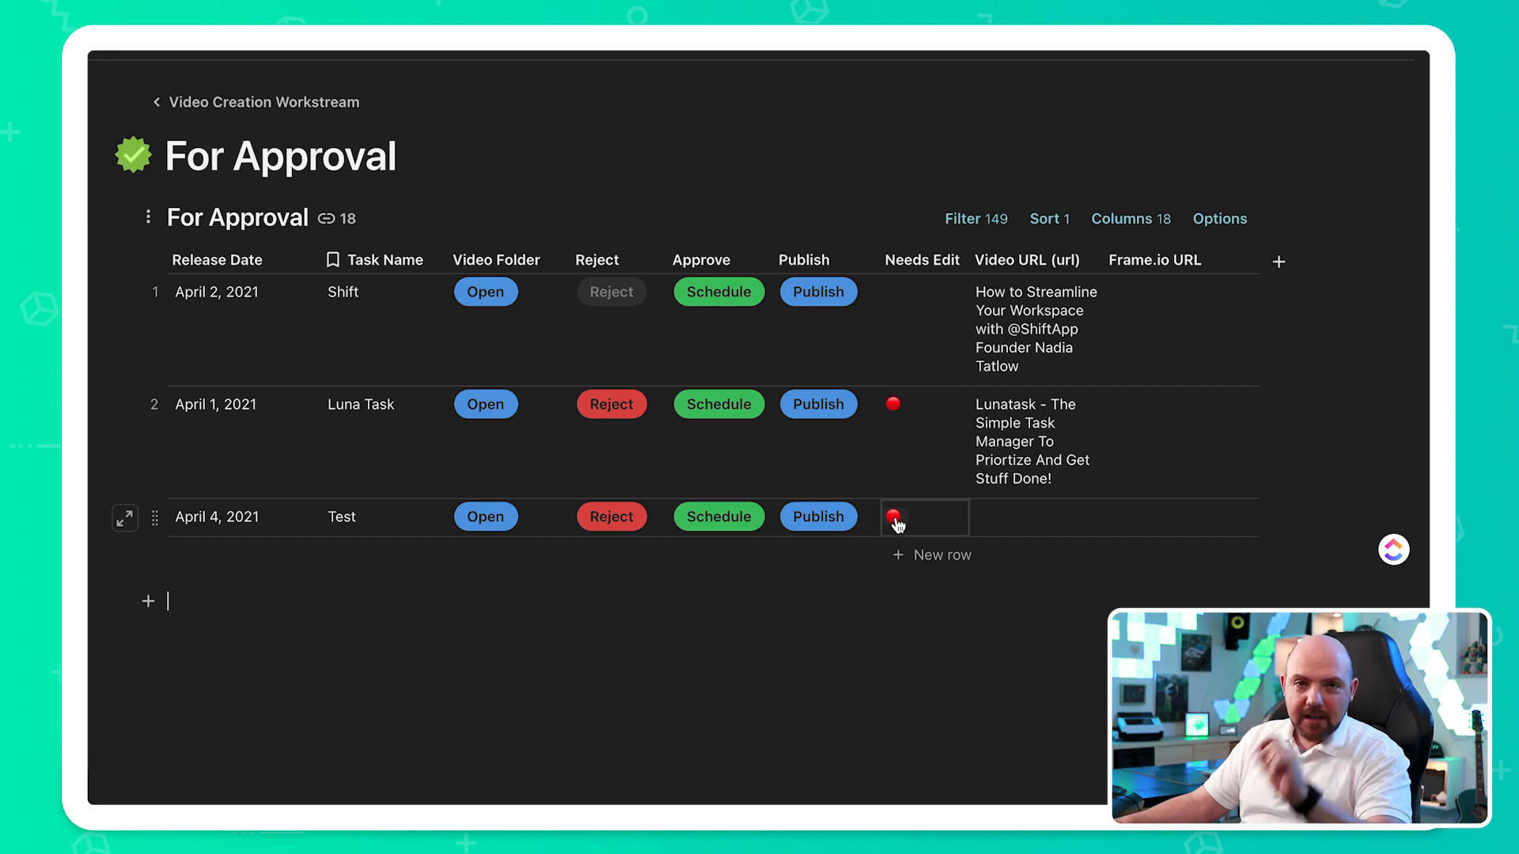
- Approve the Test video for scheduling on the For Approval page and open the Video Publishing page
left_click(843, 637)
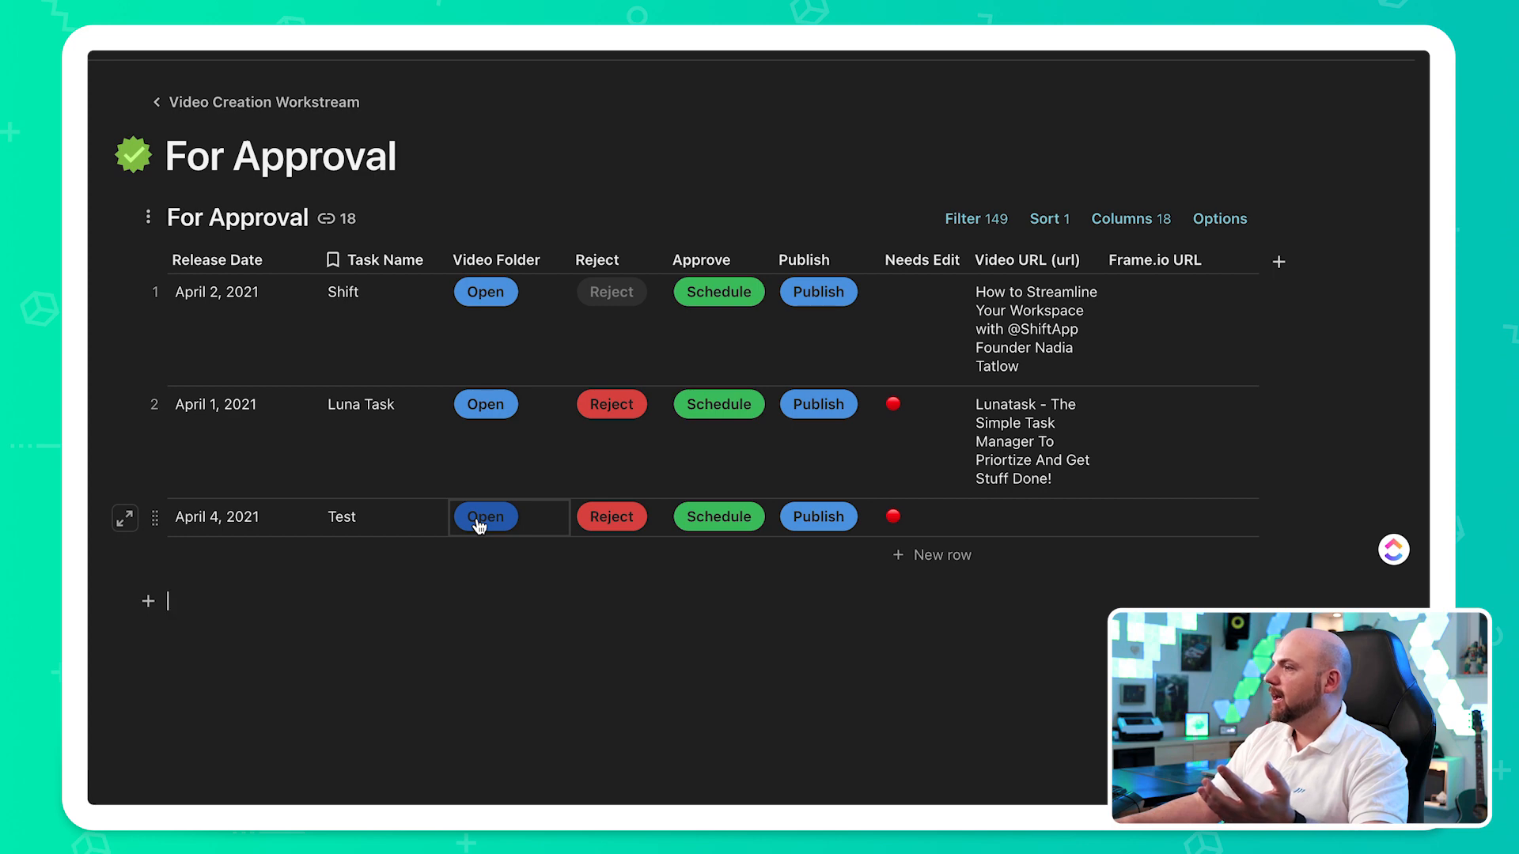
left_click(748, 522)
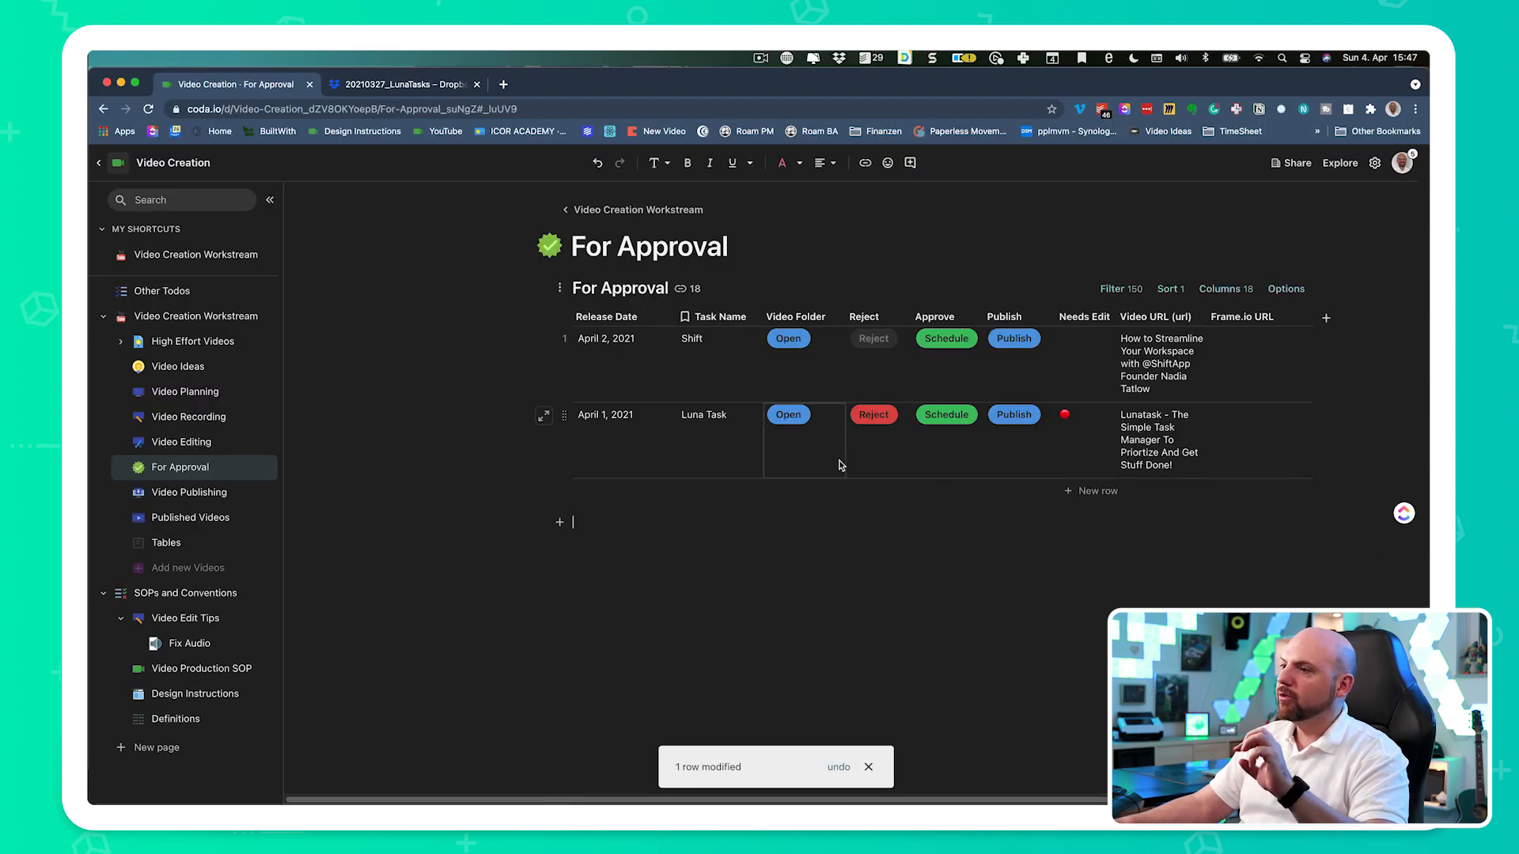
left_click(199, 495)
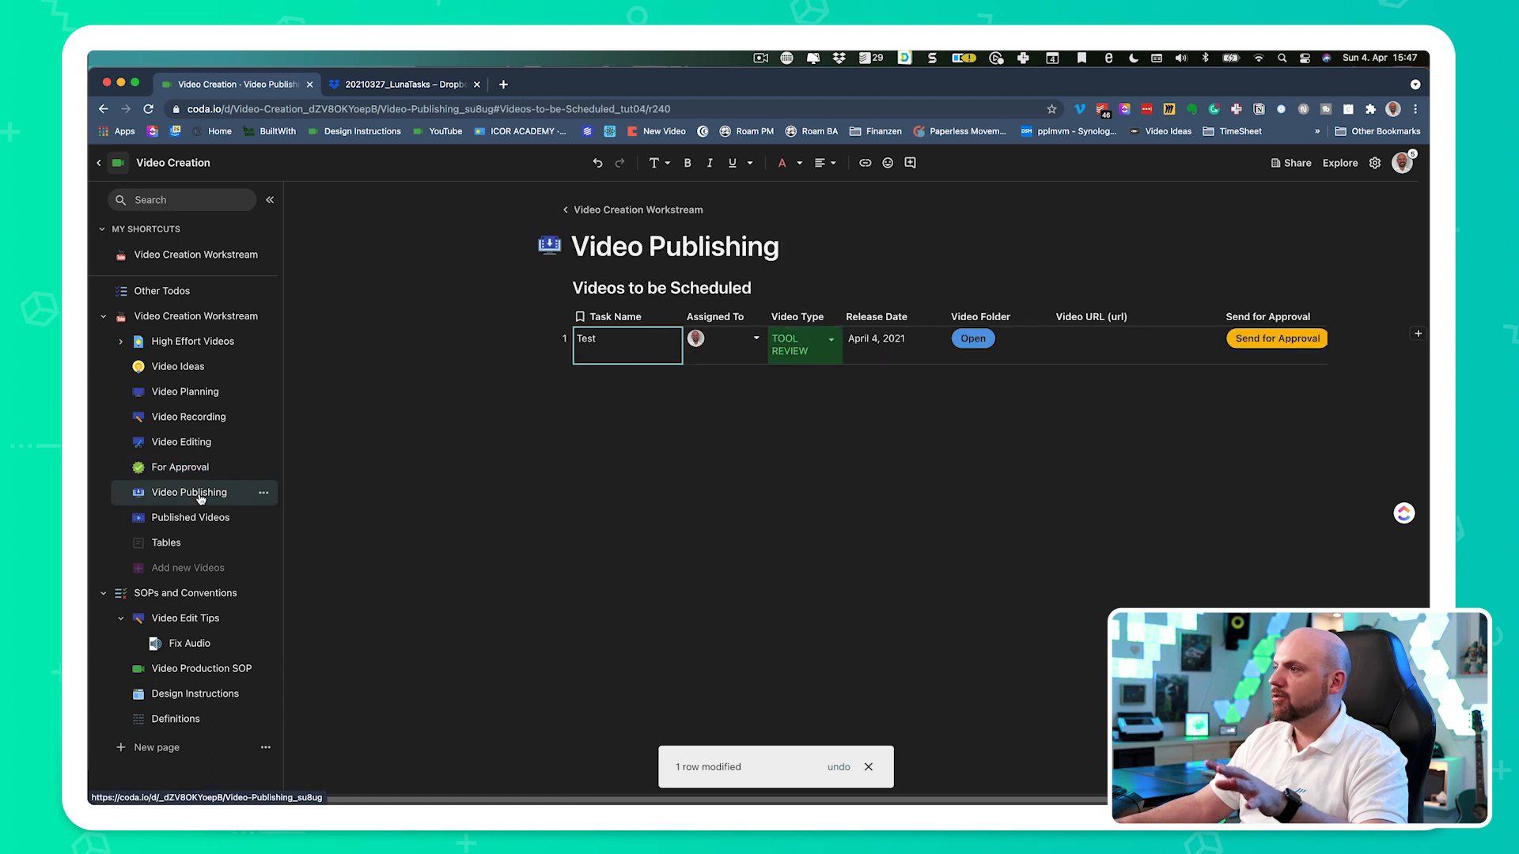
- Paste the Lunatask video's link as the Test row's video URL in the Videos to be Scheduled table
left_click(751, 465)
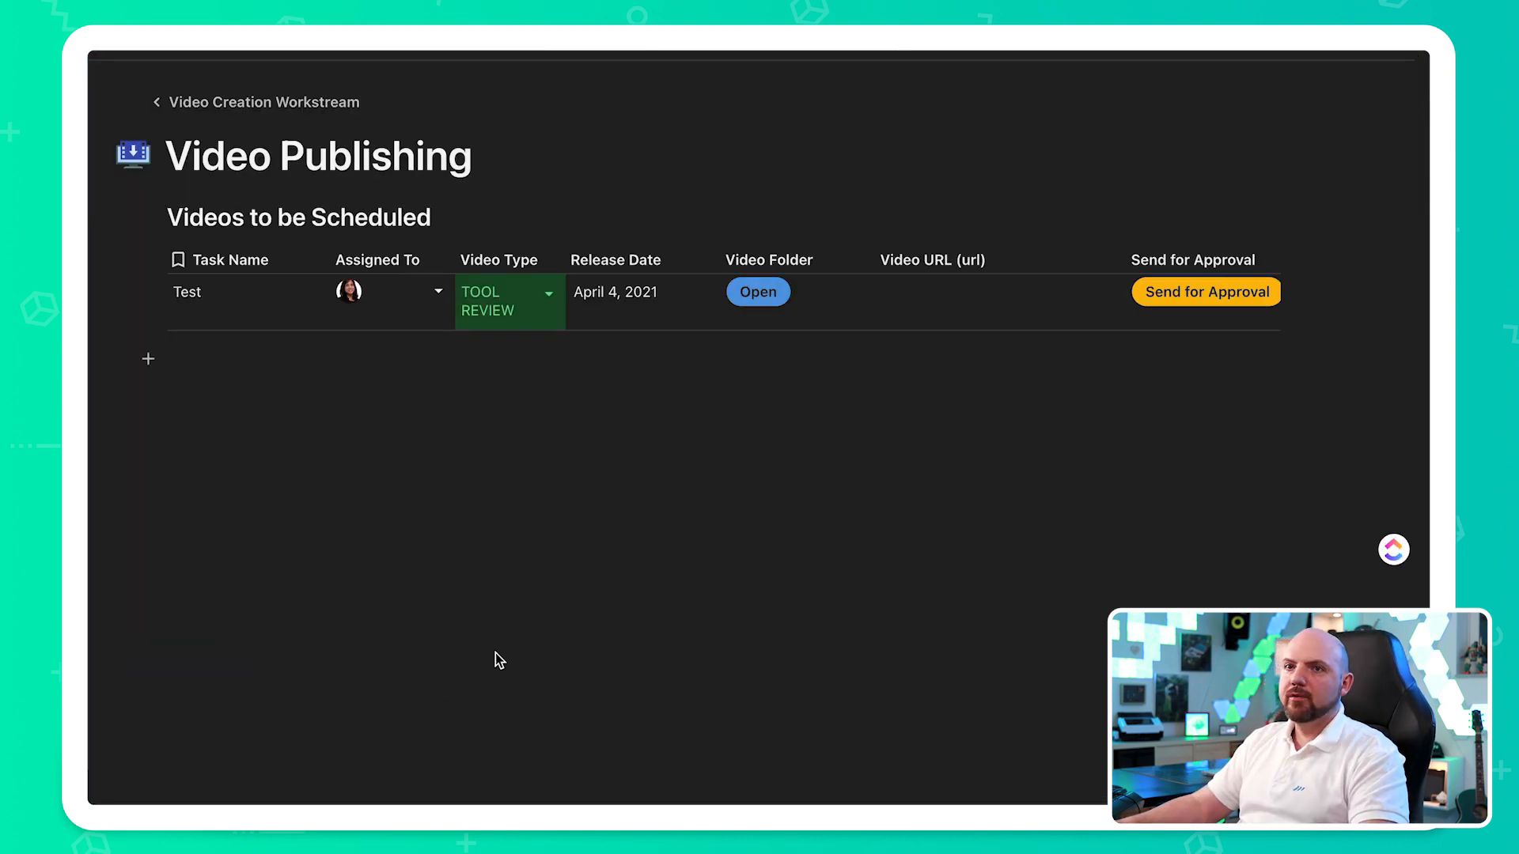
left_click(959, 297)
type("https://youtu.be/HZnPz4PqCgo")
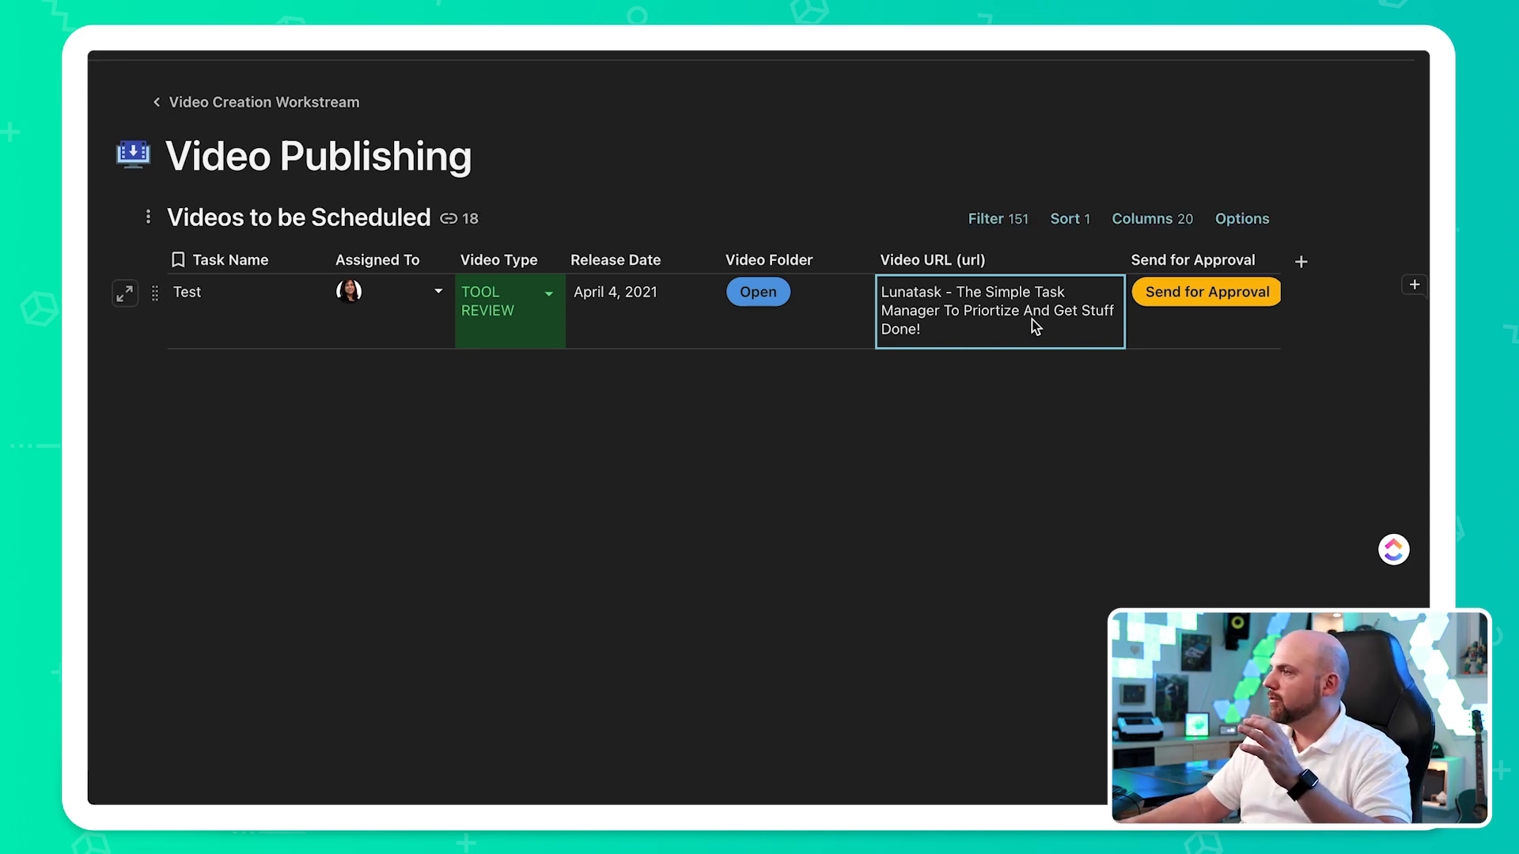
- Preview the Test row's linked Lunatask video, looking over its channel details, thumbnail image and embedded player
left_click(908, 535)
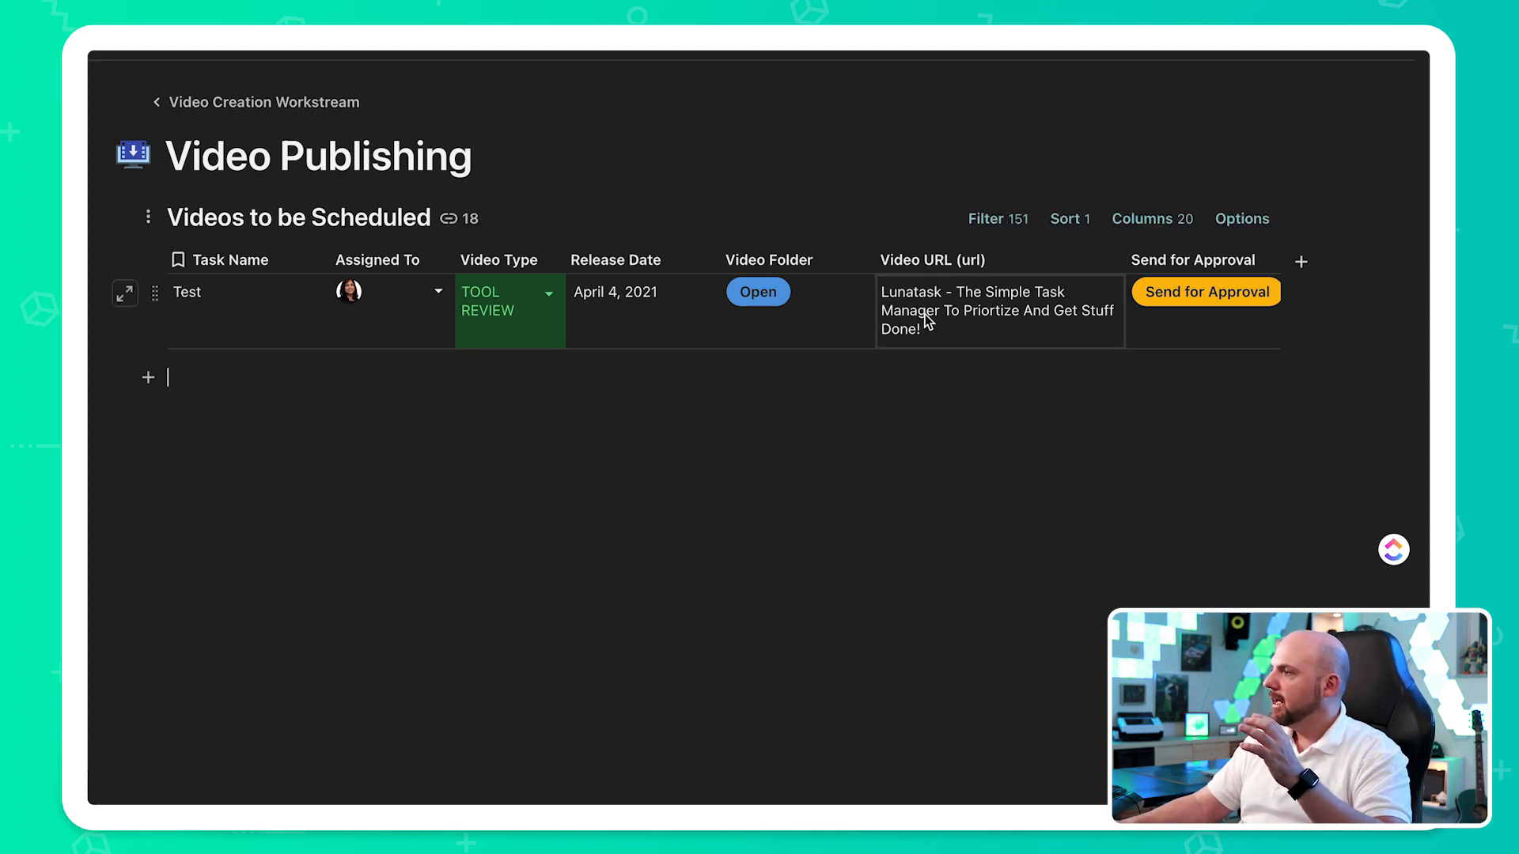
mouse_move(928, 319)
scroll(1237, 433, "down", 4)
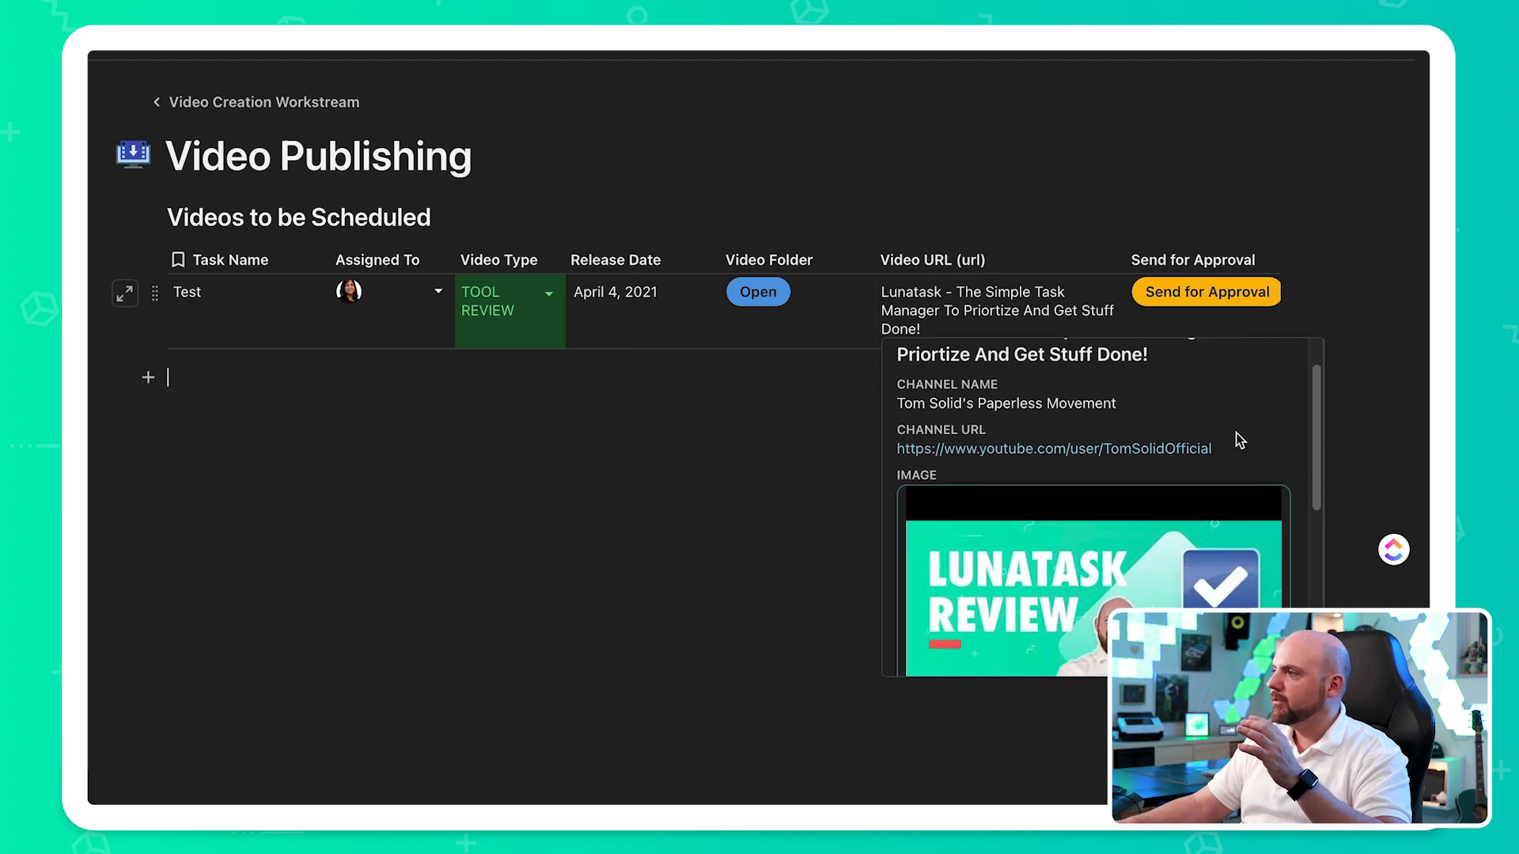
scroll(1237, 434, "down", 5)
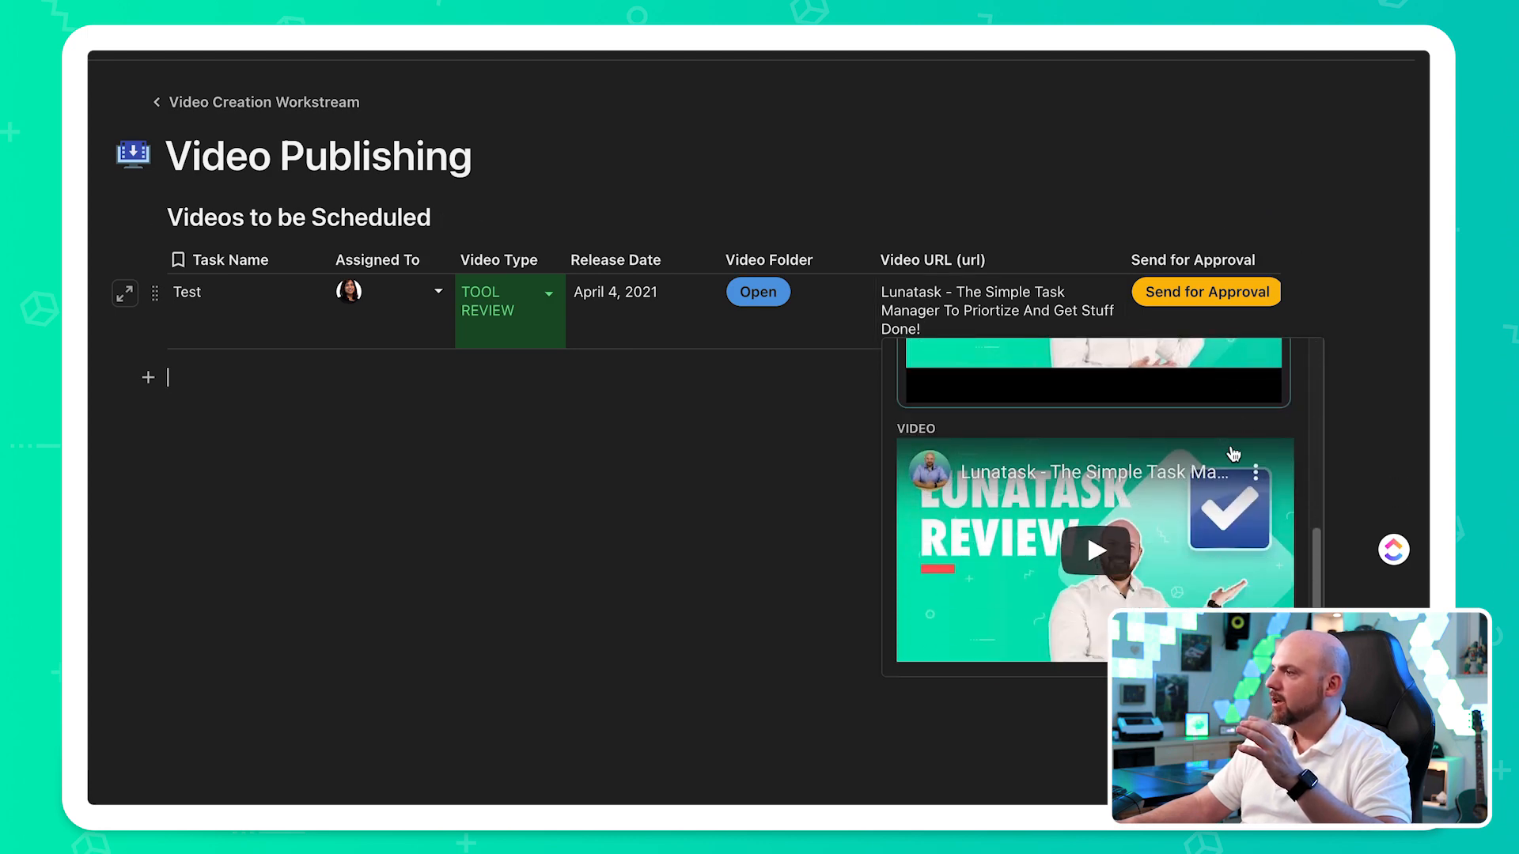
left_click(1108, 536)
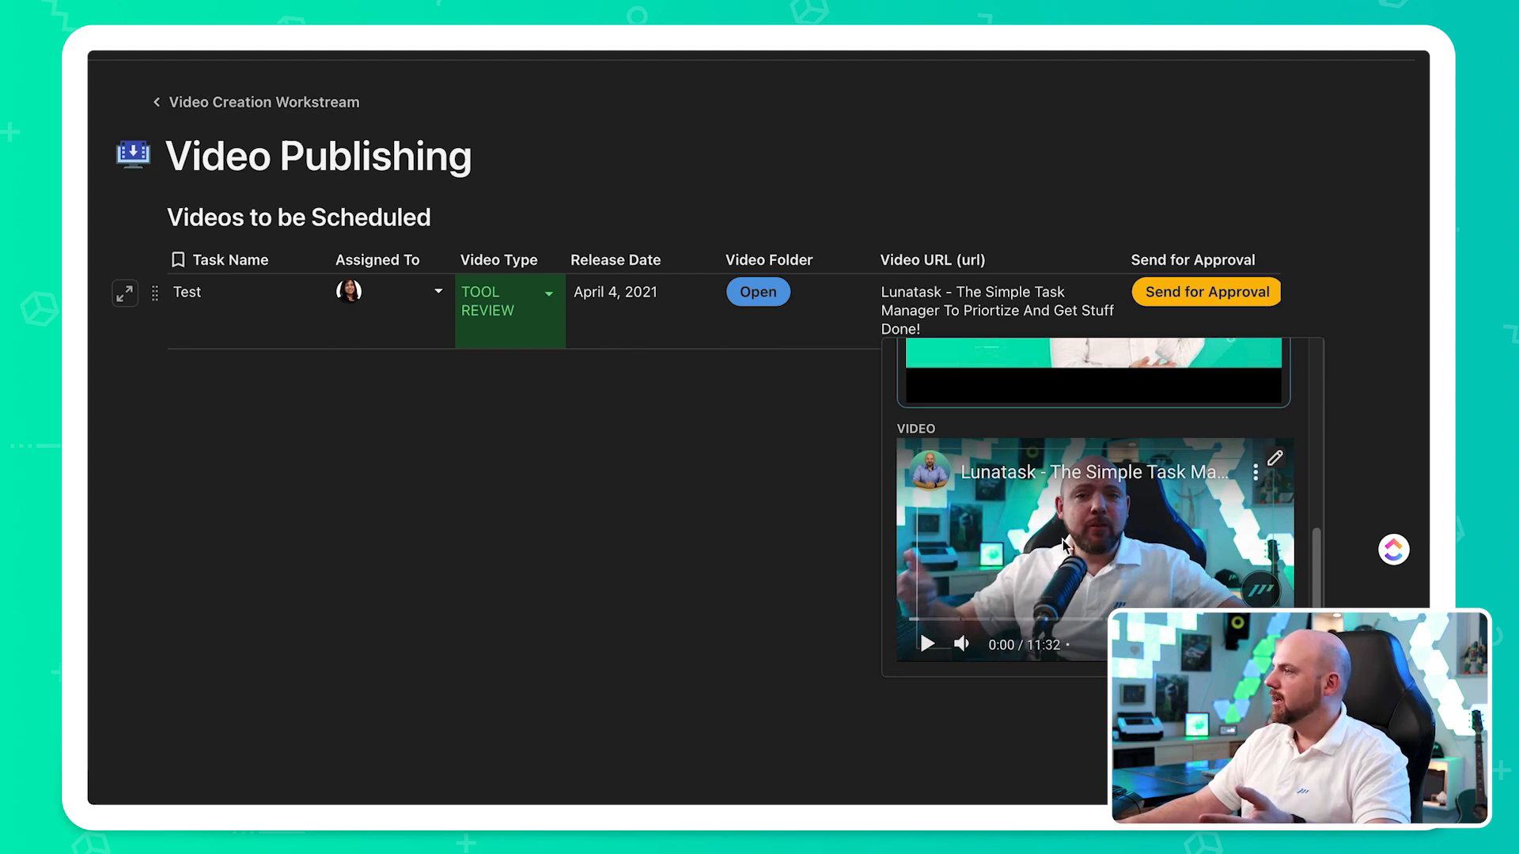
scroll(1079, 483, "up", 5)
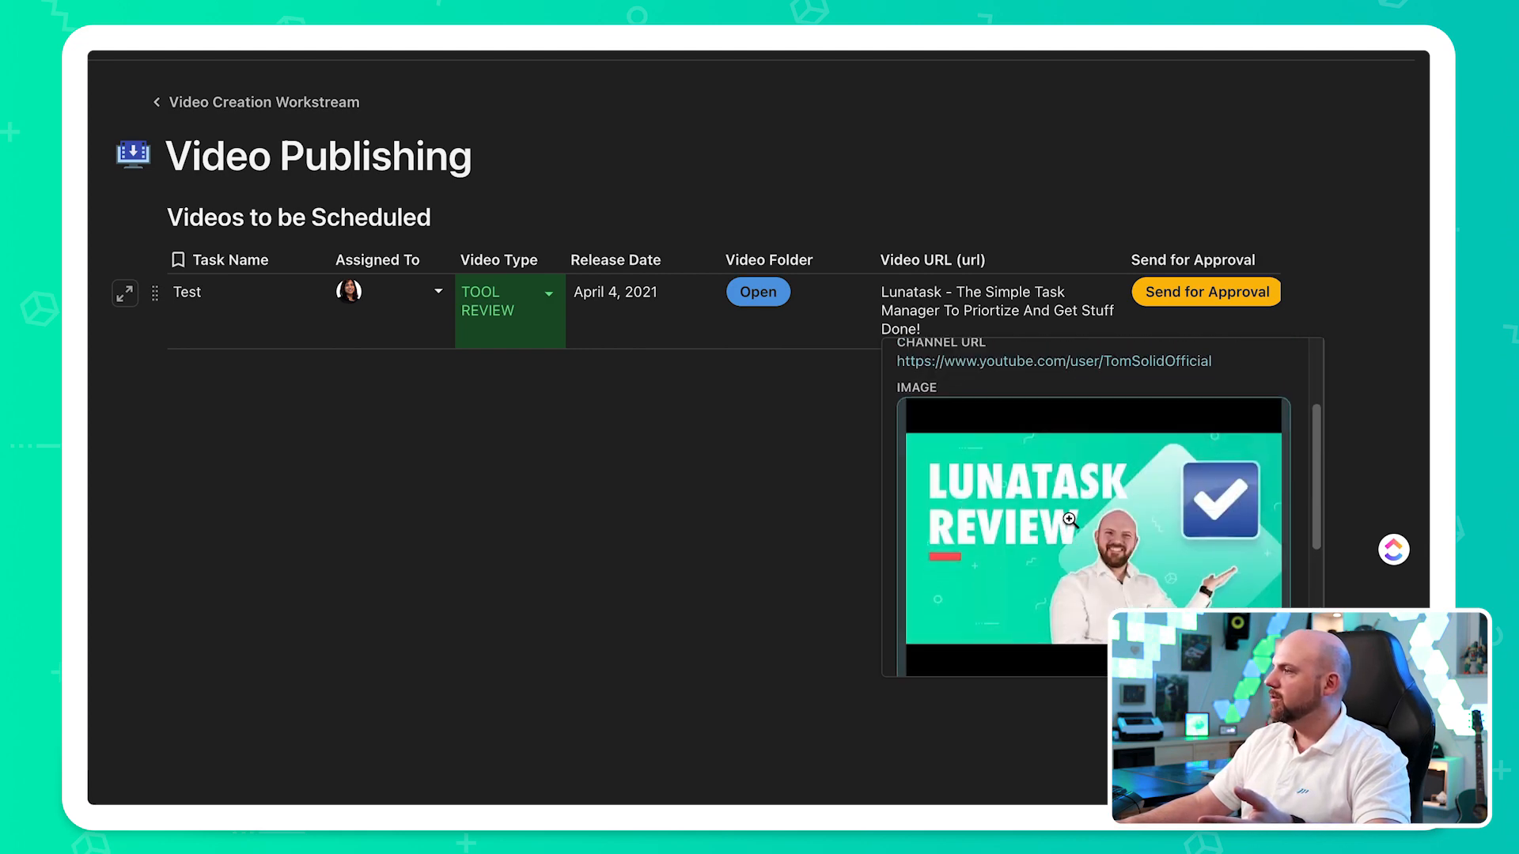
scroll(1096, 491, "up", 3)
mouse_move(1099, 542)
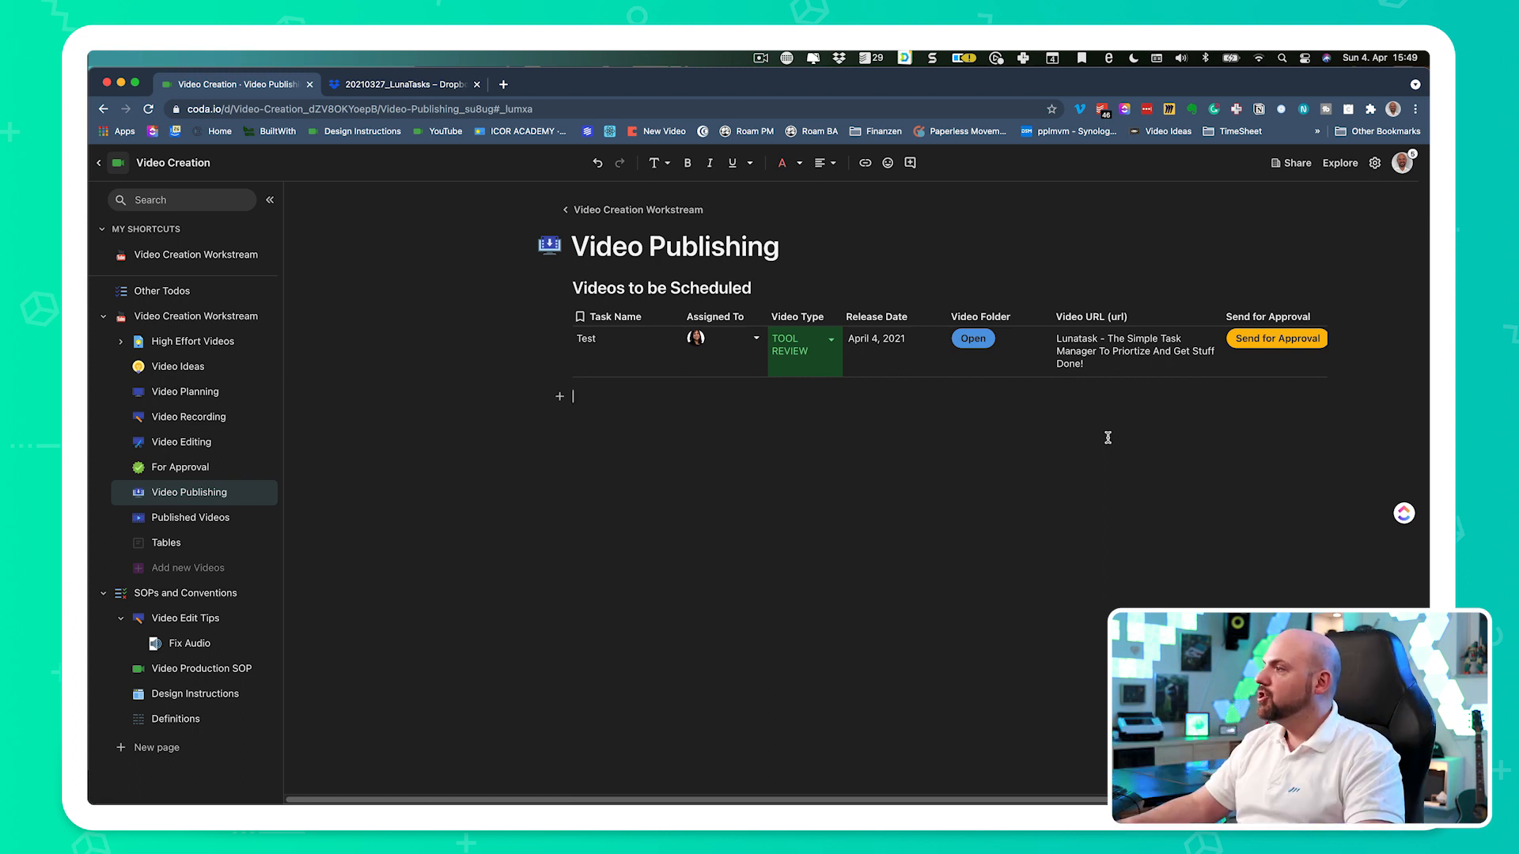
- Send the Test video for approval from the Videos to be Scheduled table and open the For Approval page
left_click(1277, 342)
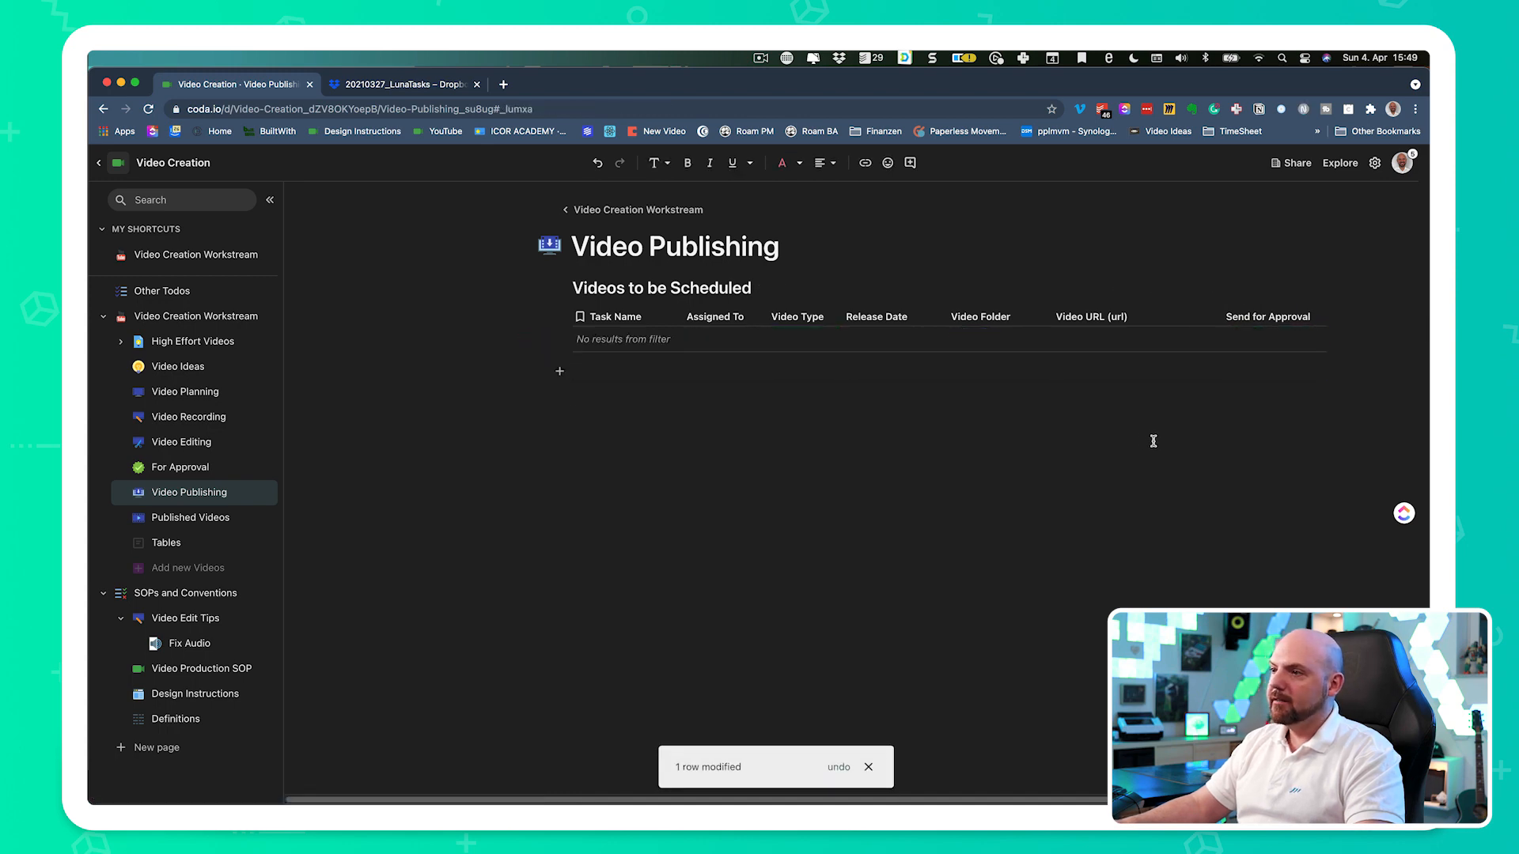
left_click(178, 468)
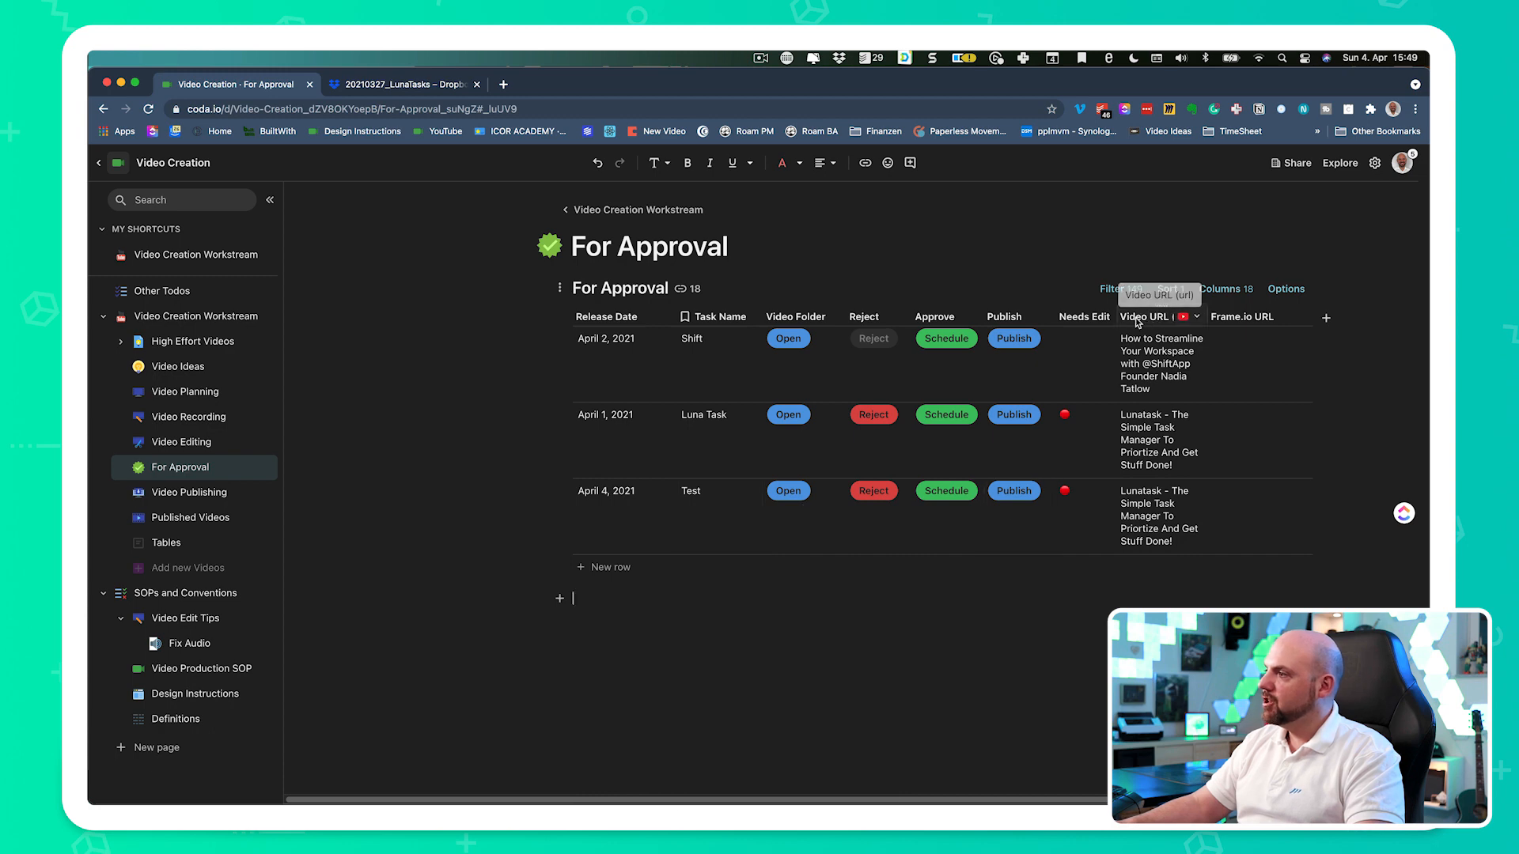
mouse_move(1157, 384)
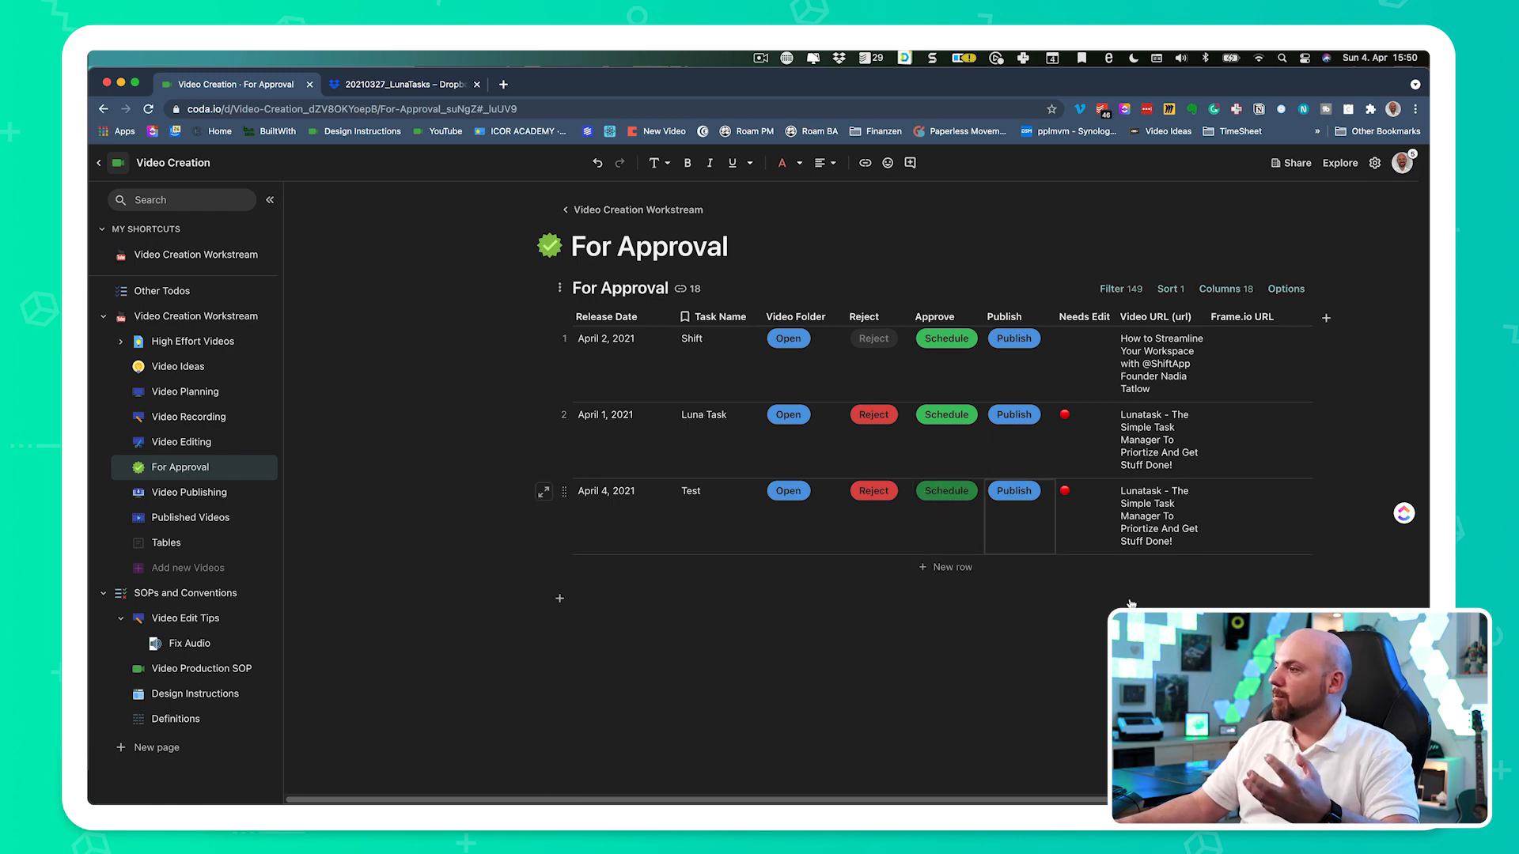
- Publish the Test video on the For Approval page and open the Published Videos page
left_click(1014, 492)
left_click(190, 492)
left_click(212, 519)
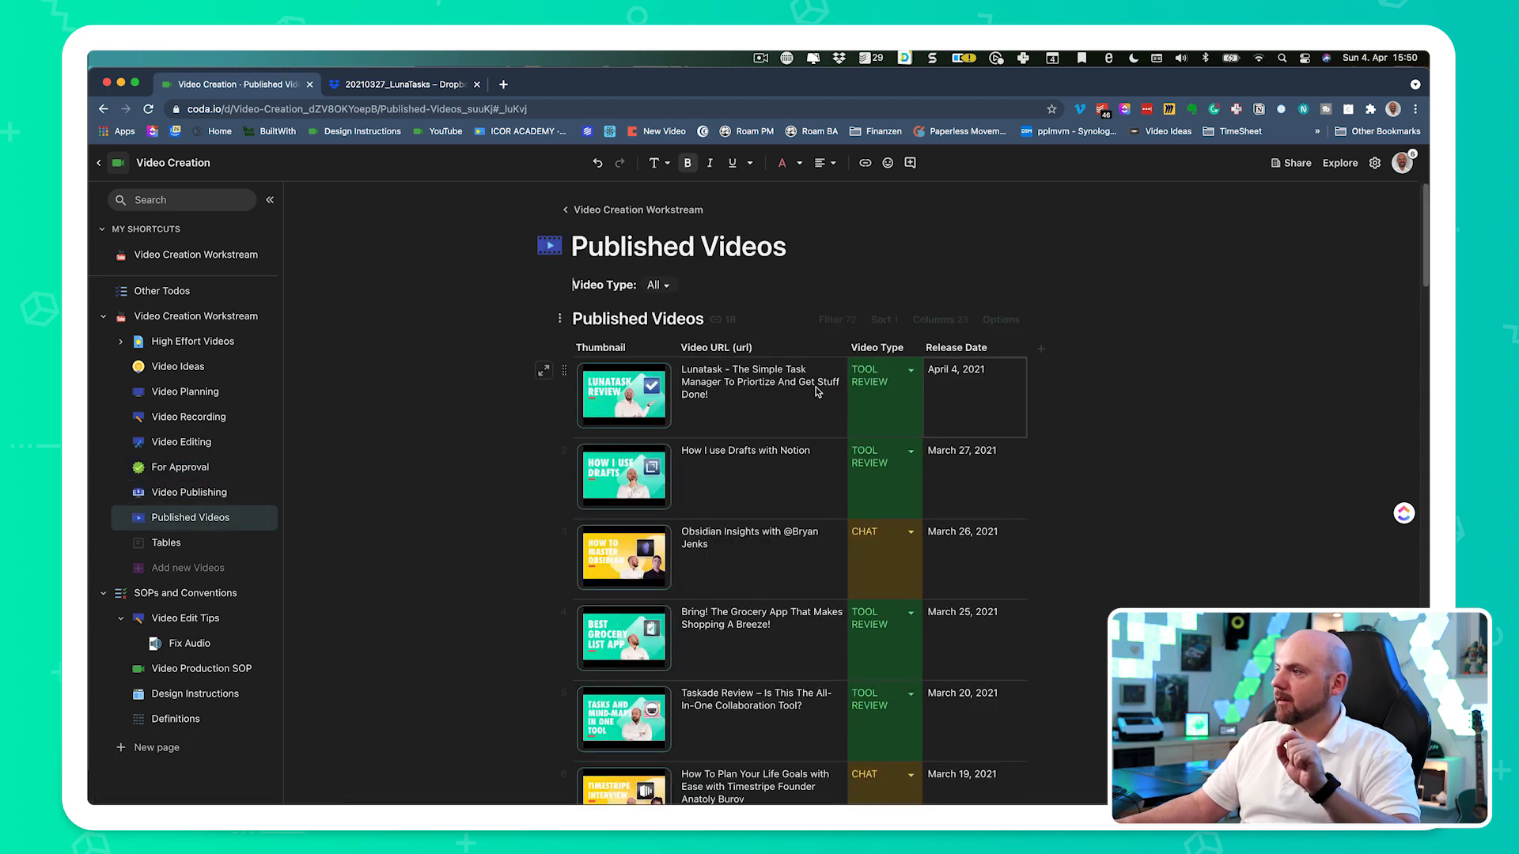
- Review the April 4, 2021 Lunatask entry's link preview and full row details in the Published Videos table, then close the details
mouse_move(709, 386)
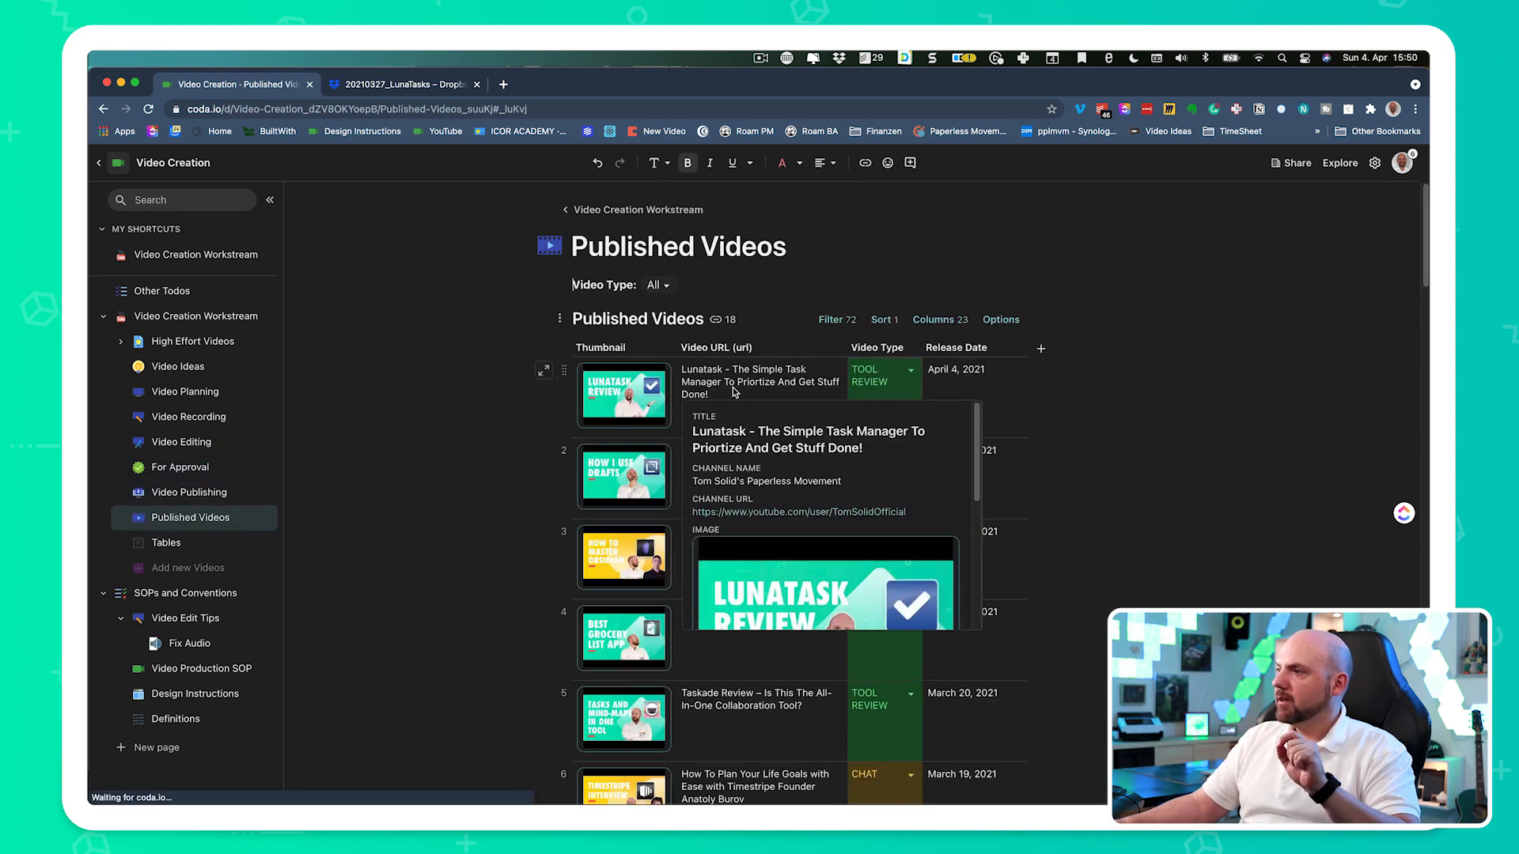
left_click(543, 371)
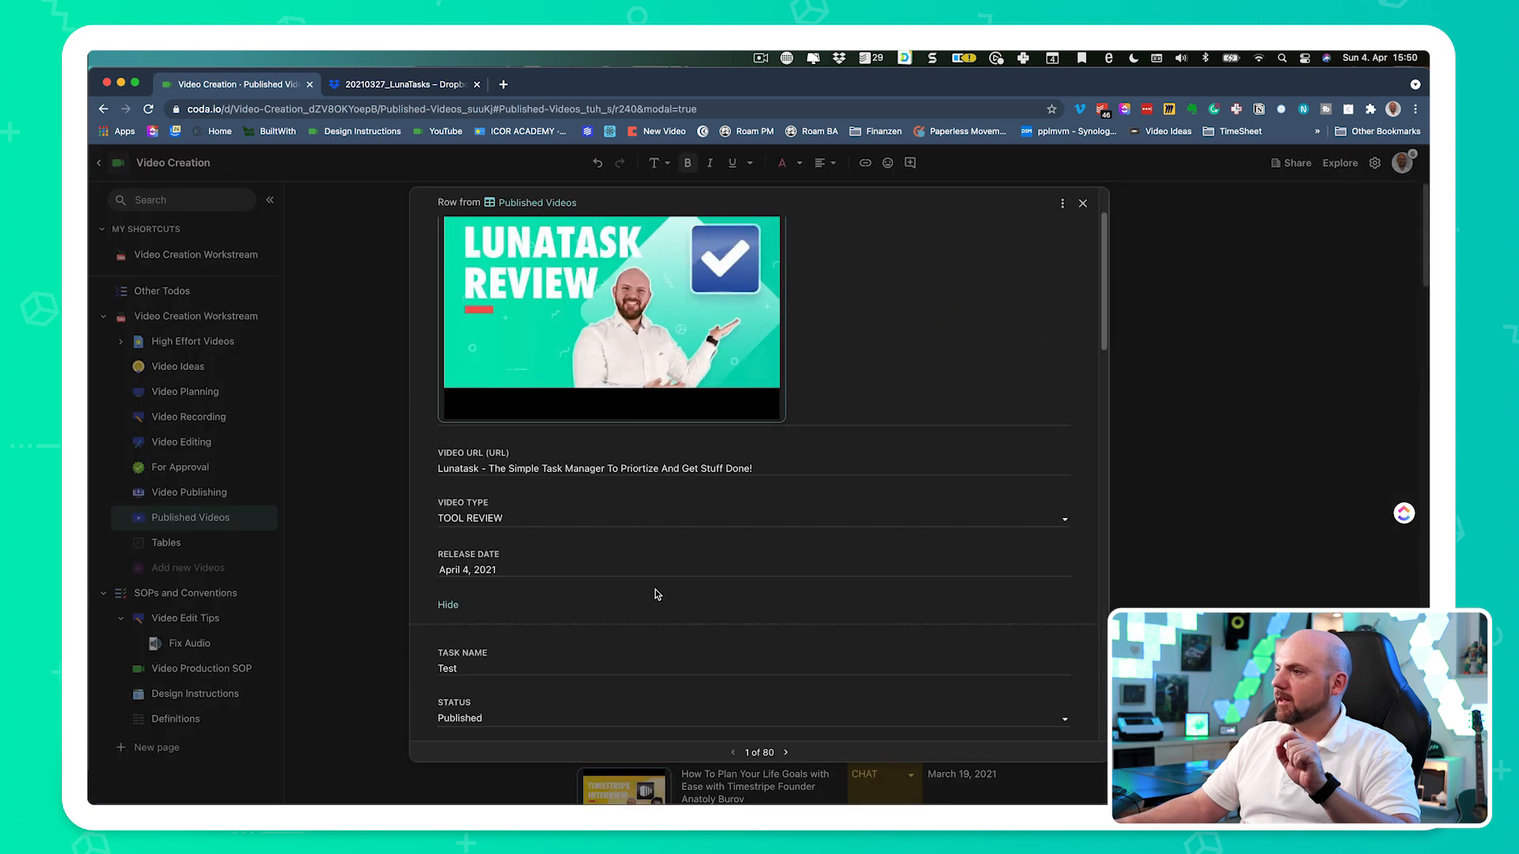
scroll(708, 588, "down", 2)
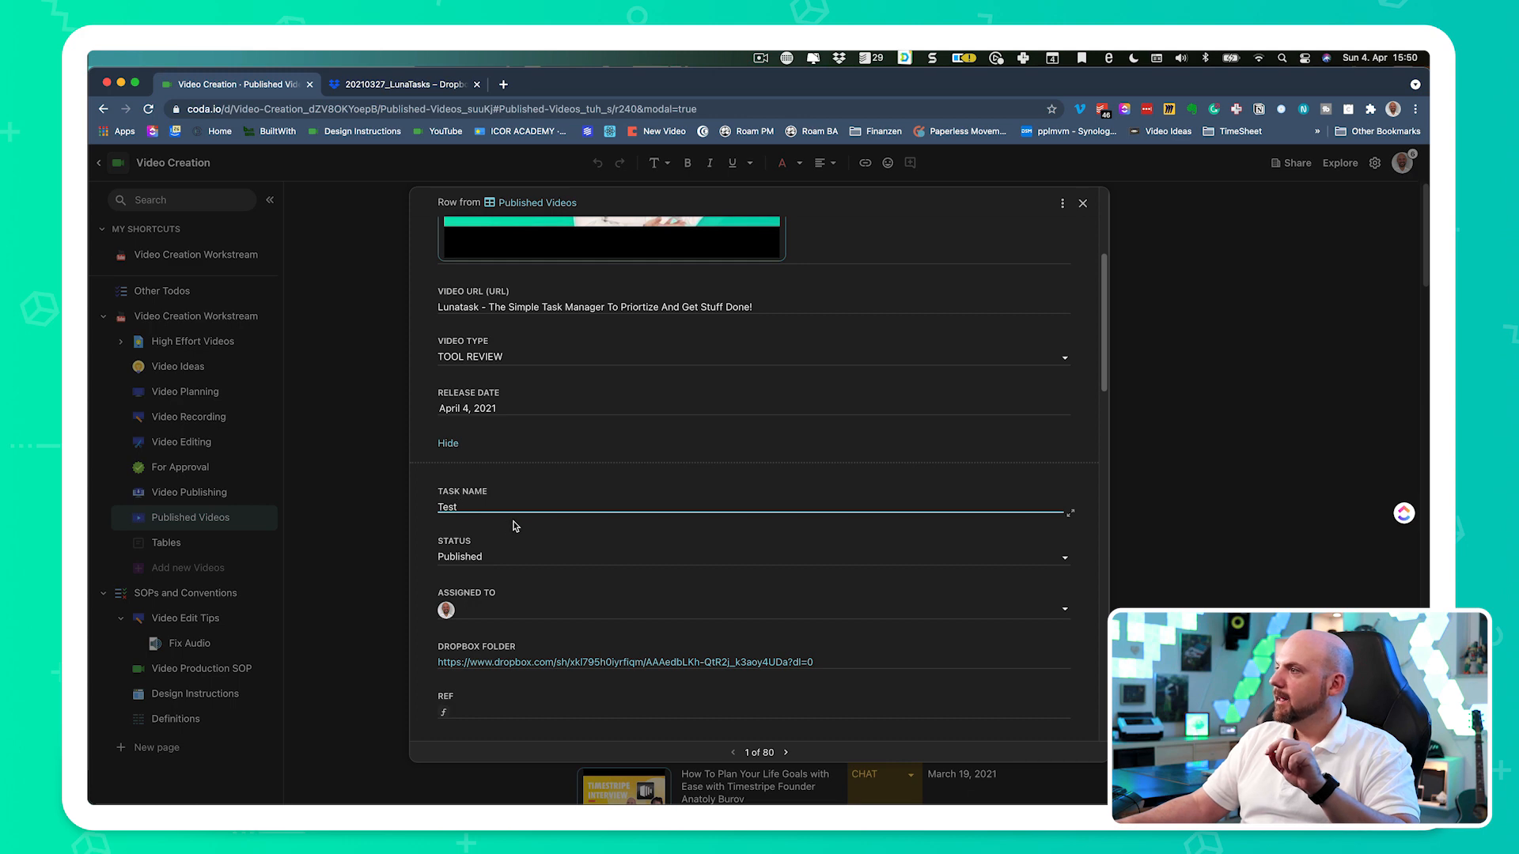
scroll(651, 524, "up", 3)
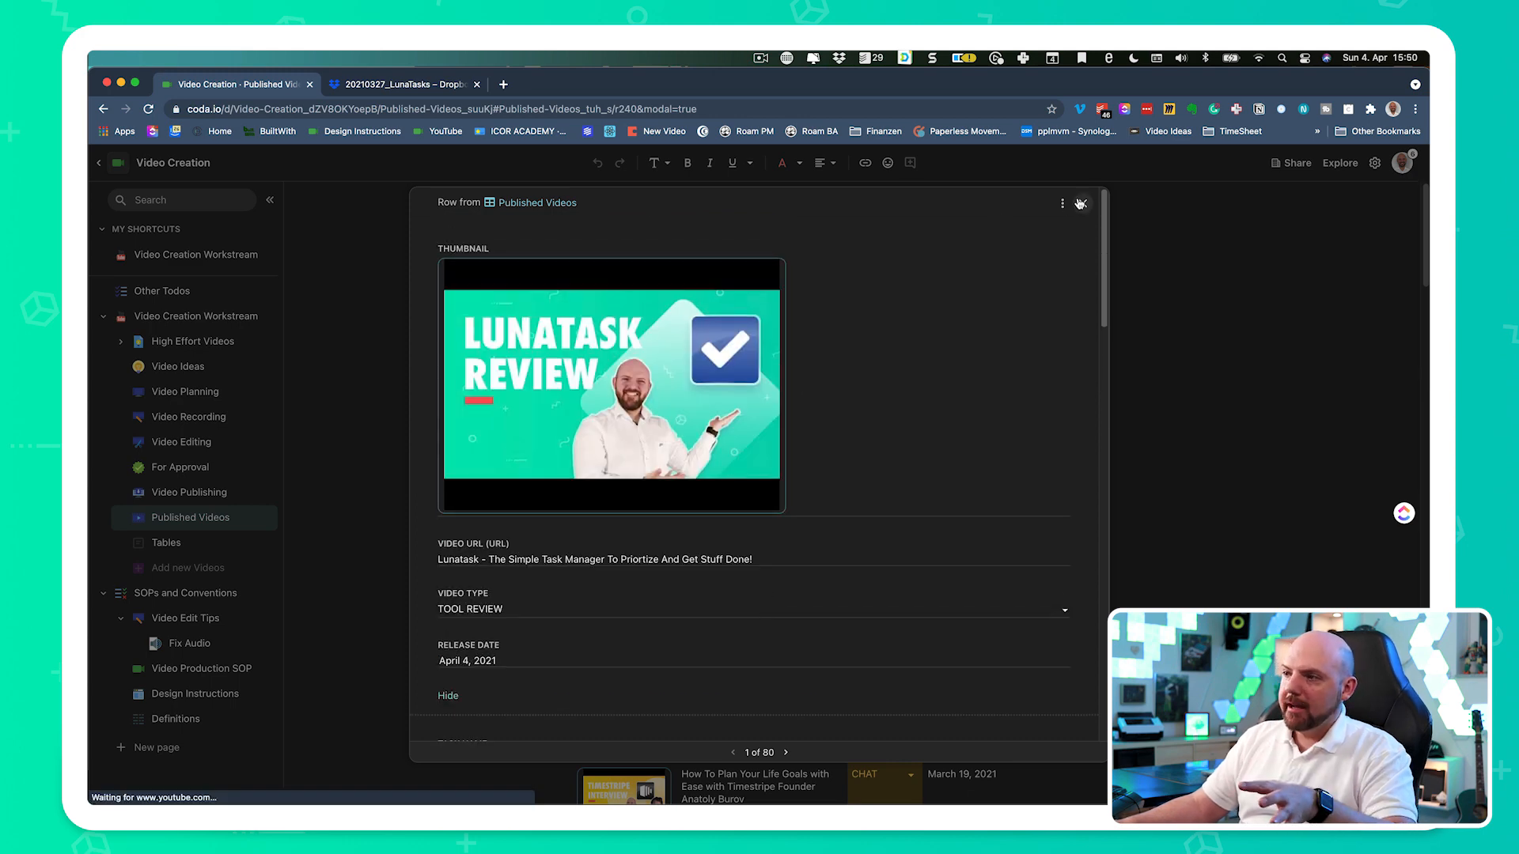
left_click(1080, 204)
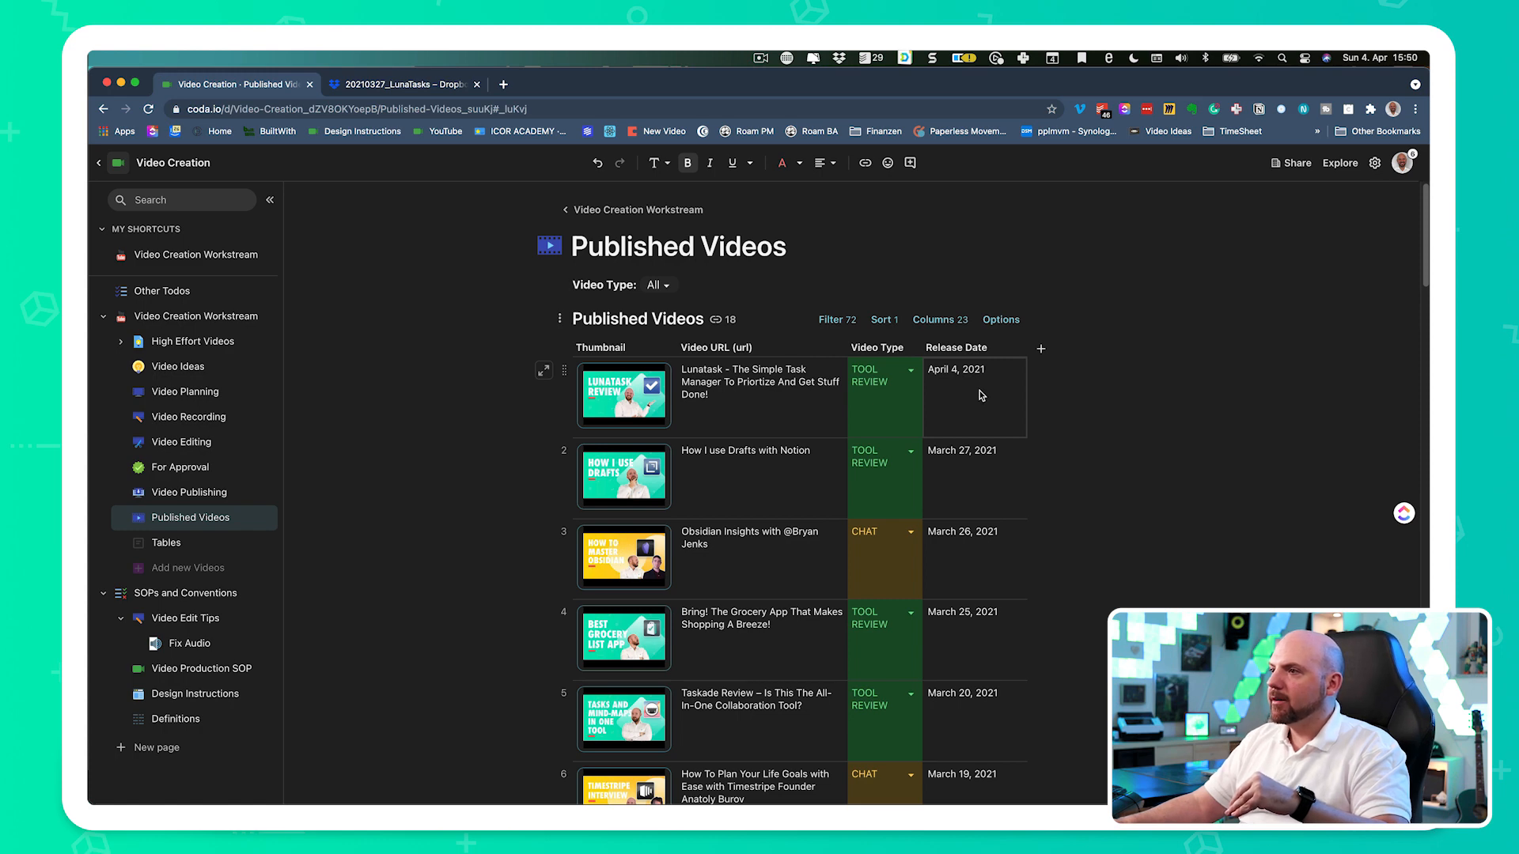
- Open the Video Creation Workstream page and look through the Recently Published video cards and their link previews
left_click(195, 315)
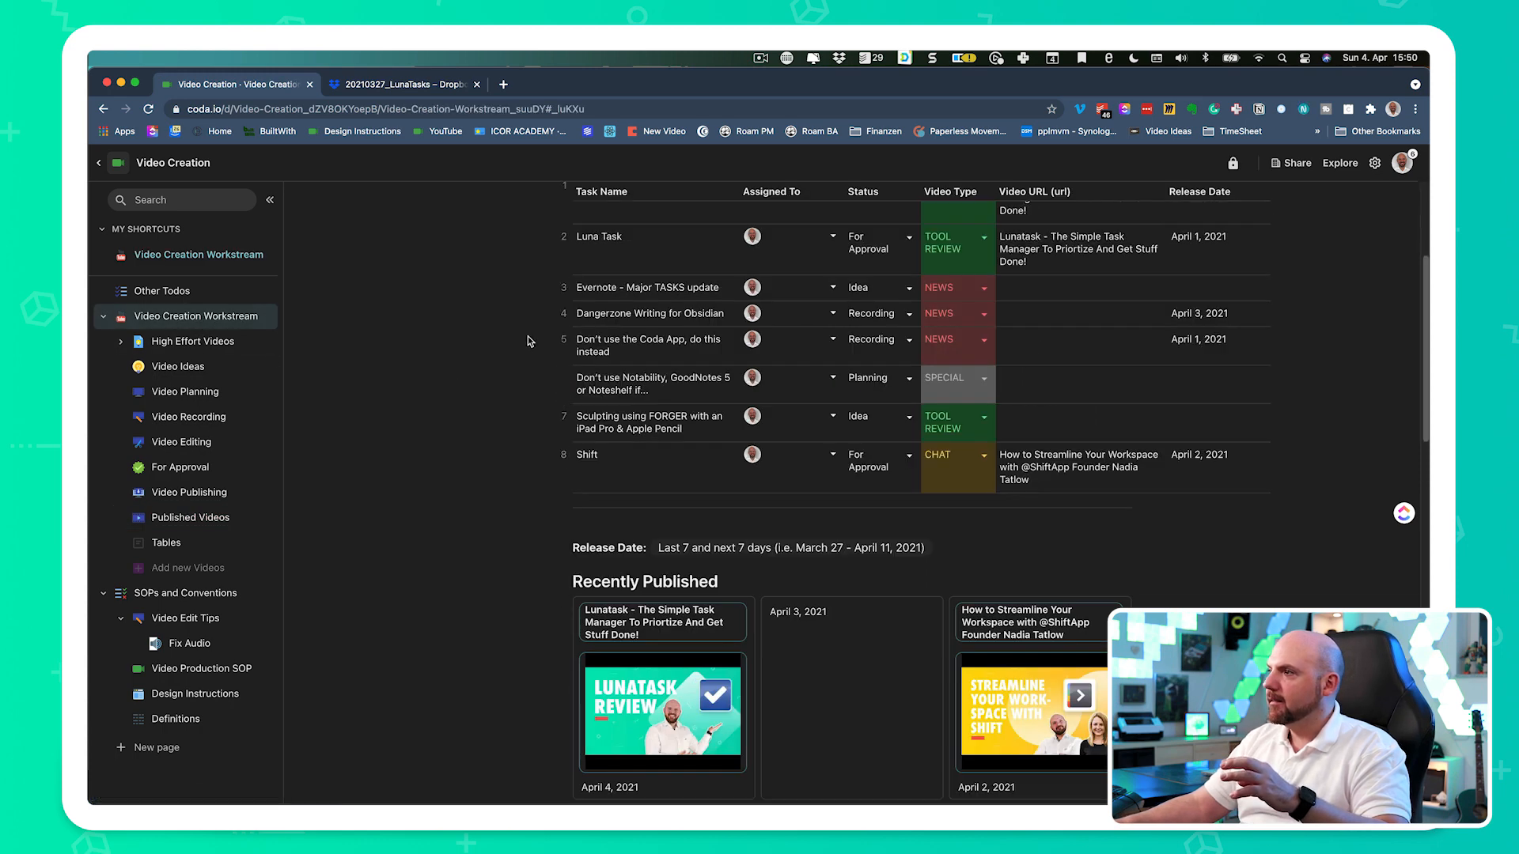
scroll(926, 513, "down", 8)
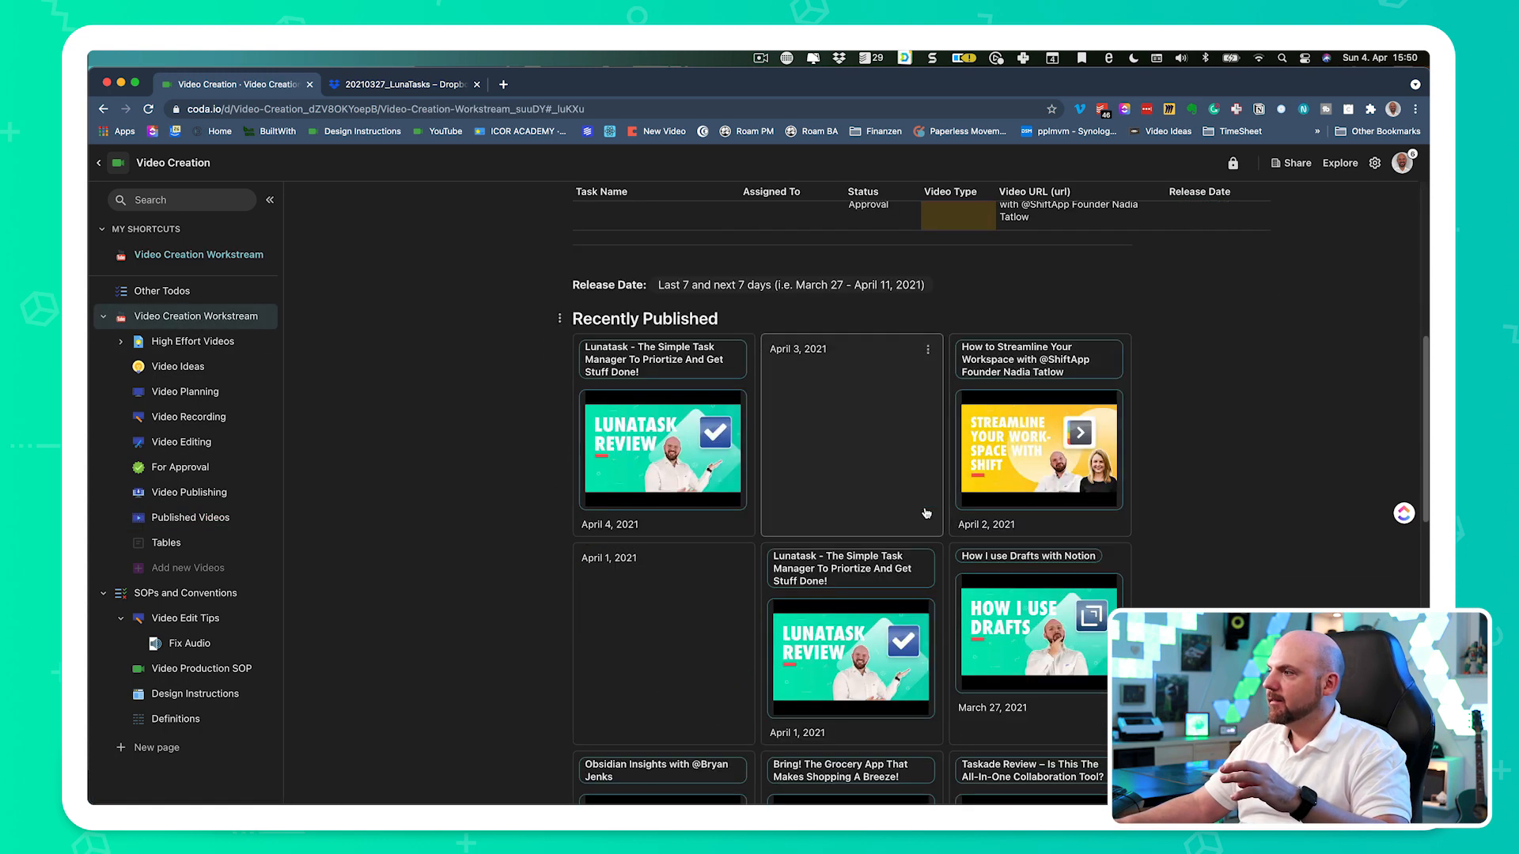
scroll(1056, 525, "down", 15)
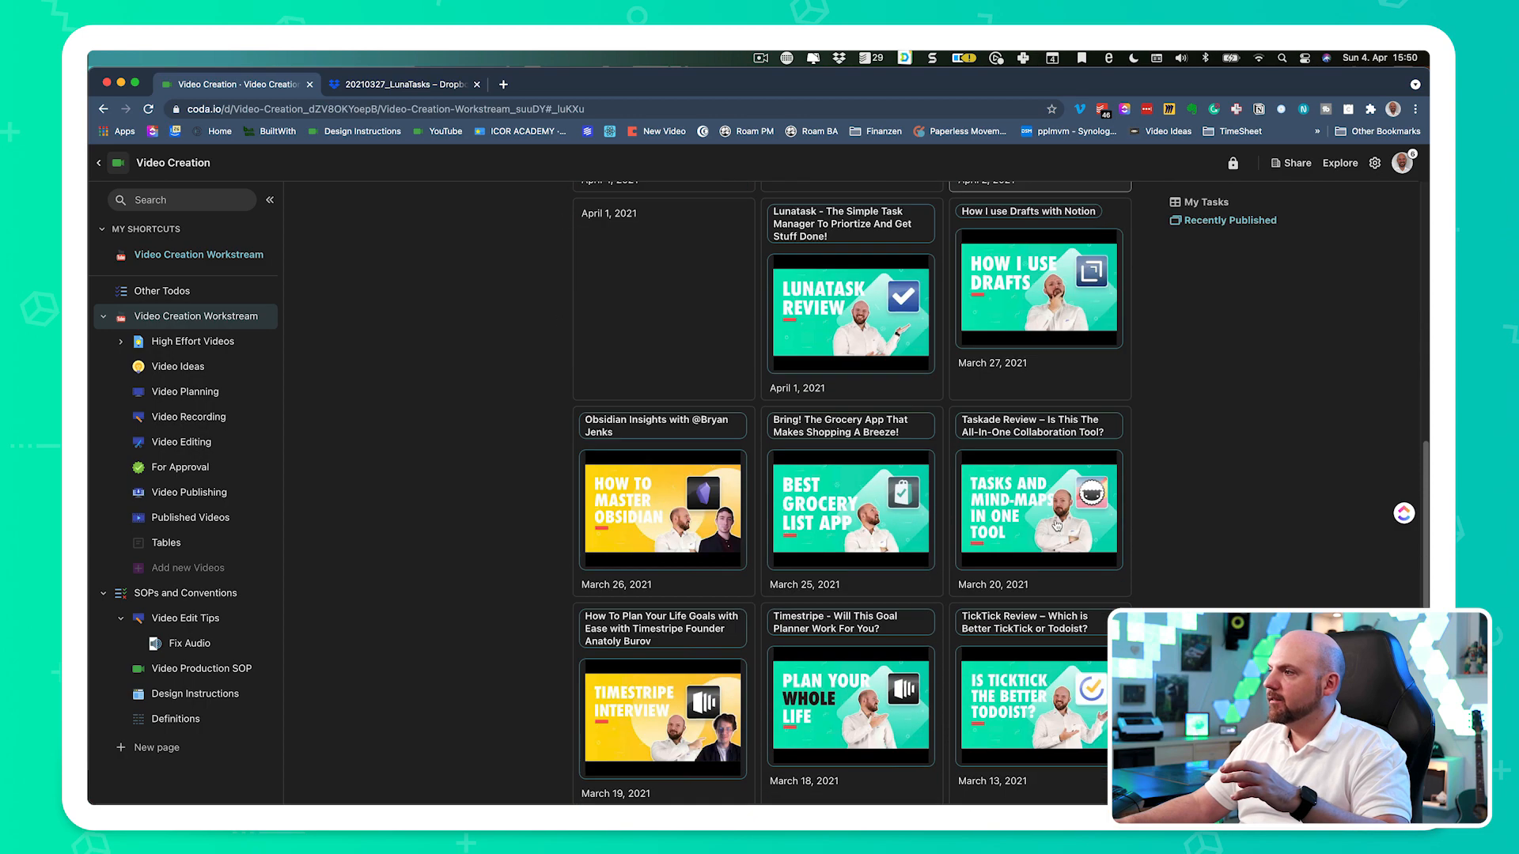
scroll(1055, 521, "up", 5)
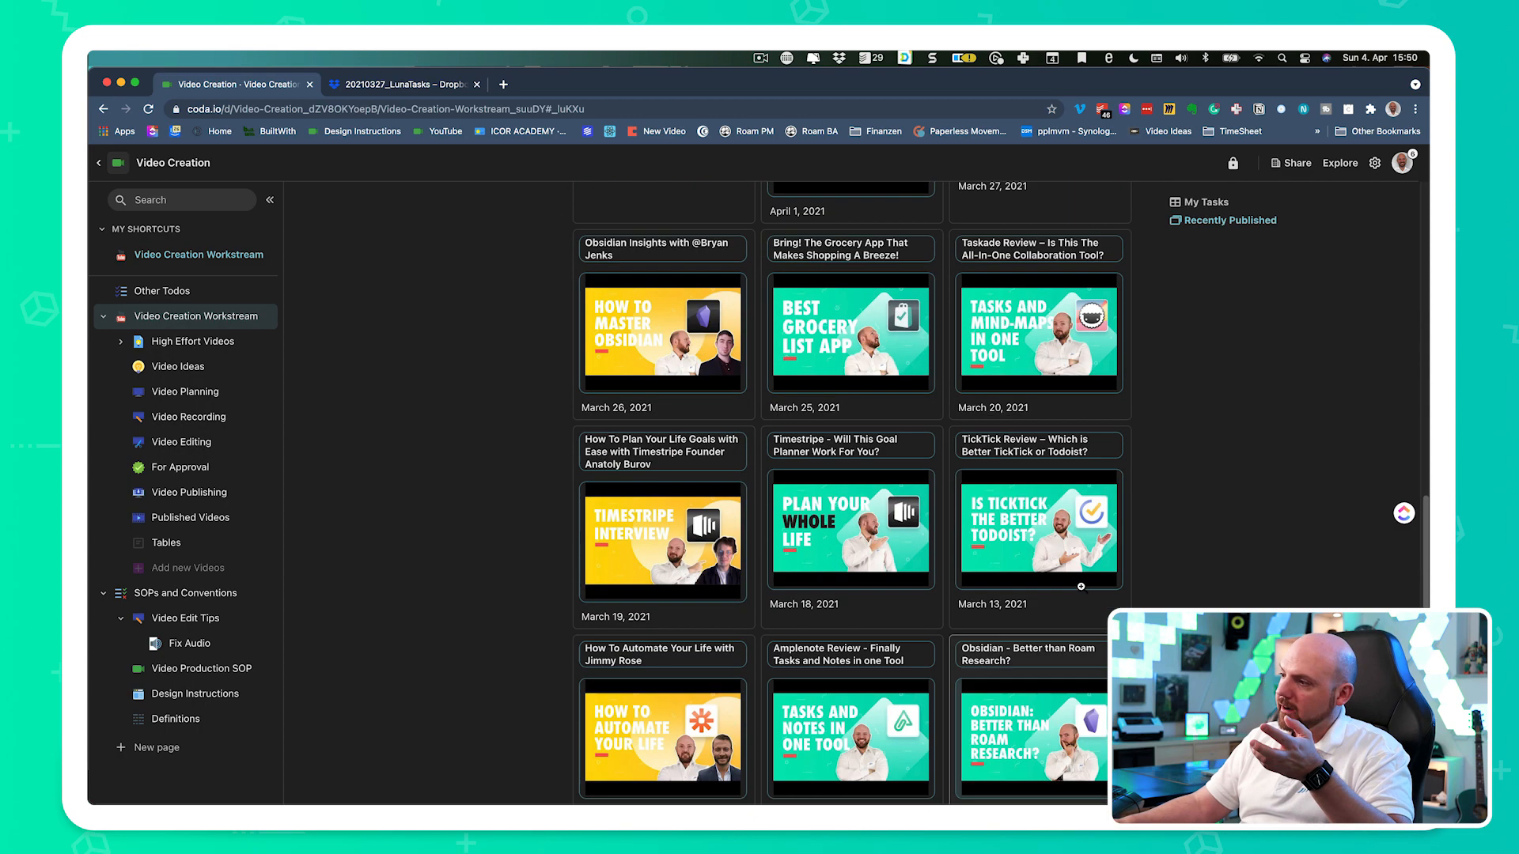
mouse_move(1080, 586)
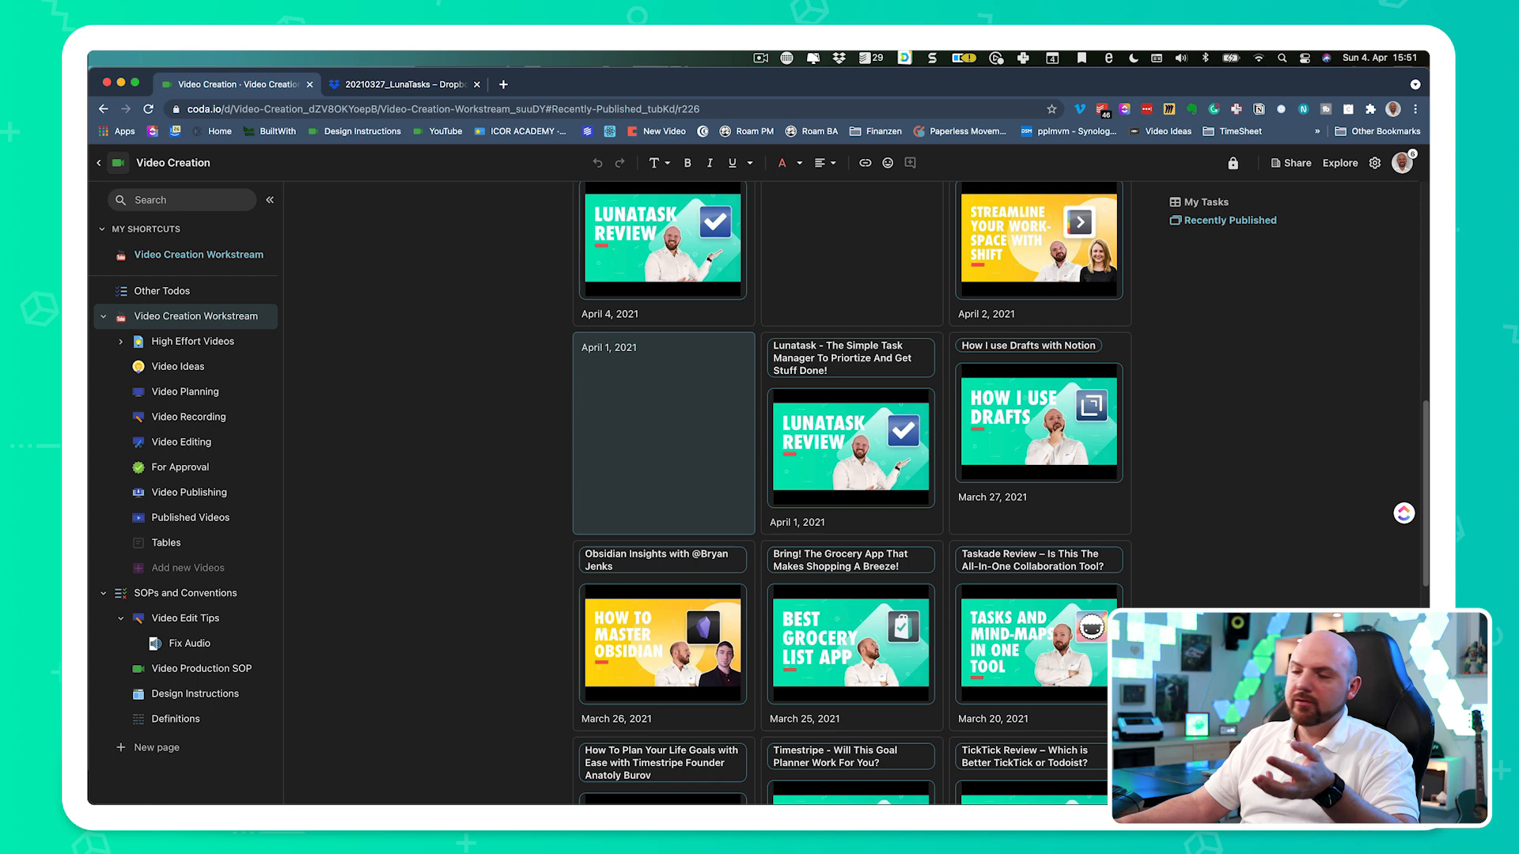
scroll(851, 491, "up", 1)
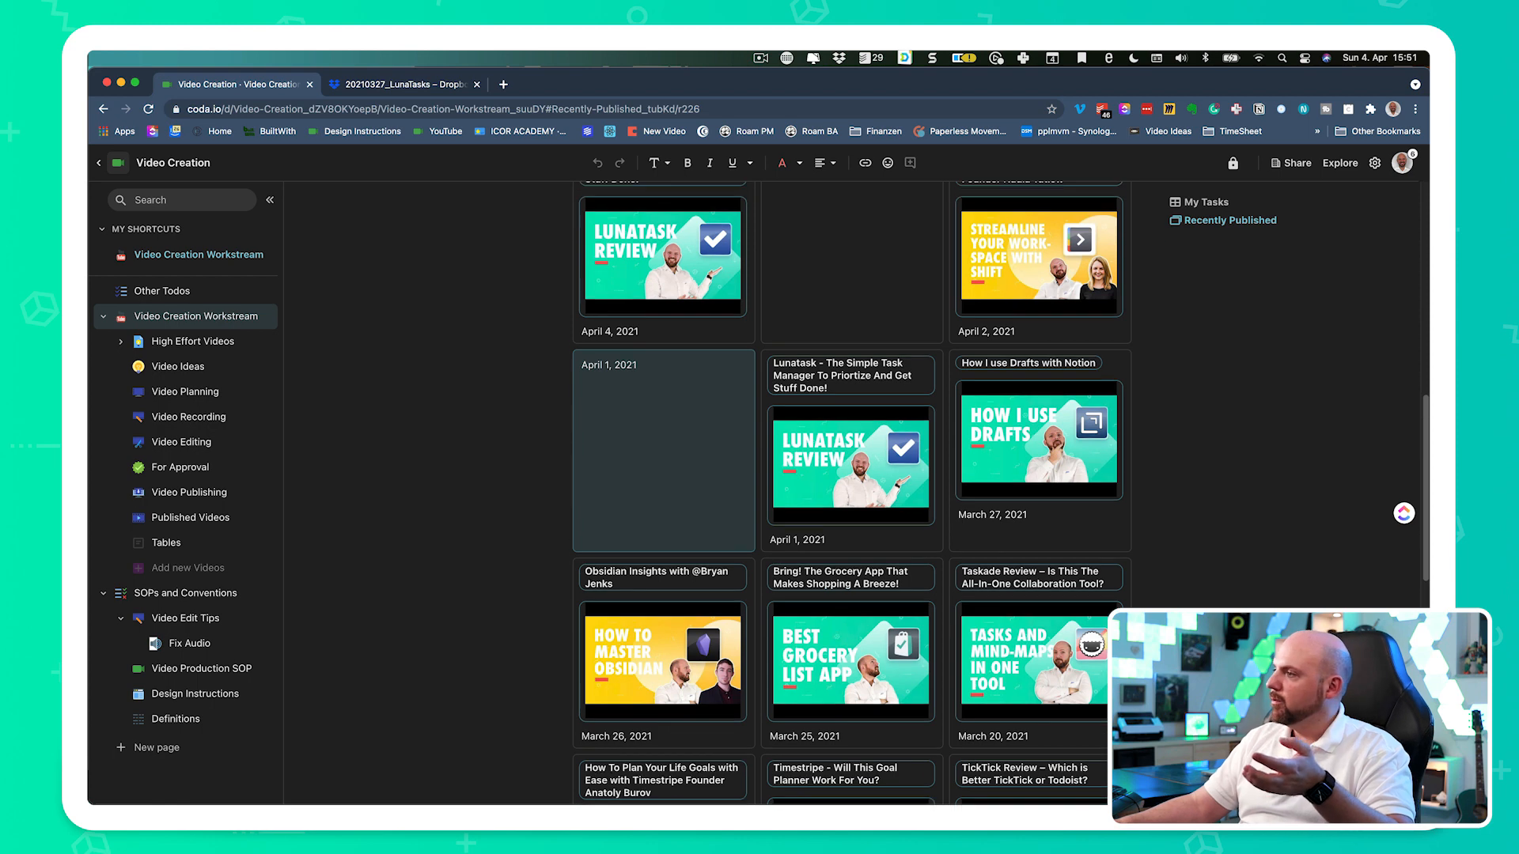
scroll(1242, 499, "up", 1)
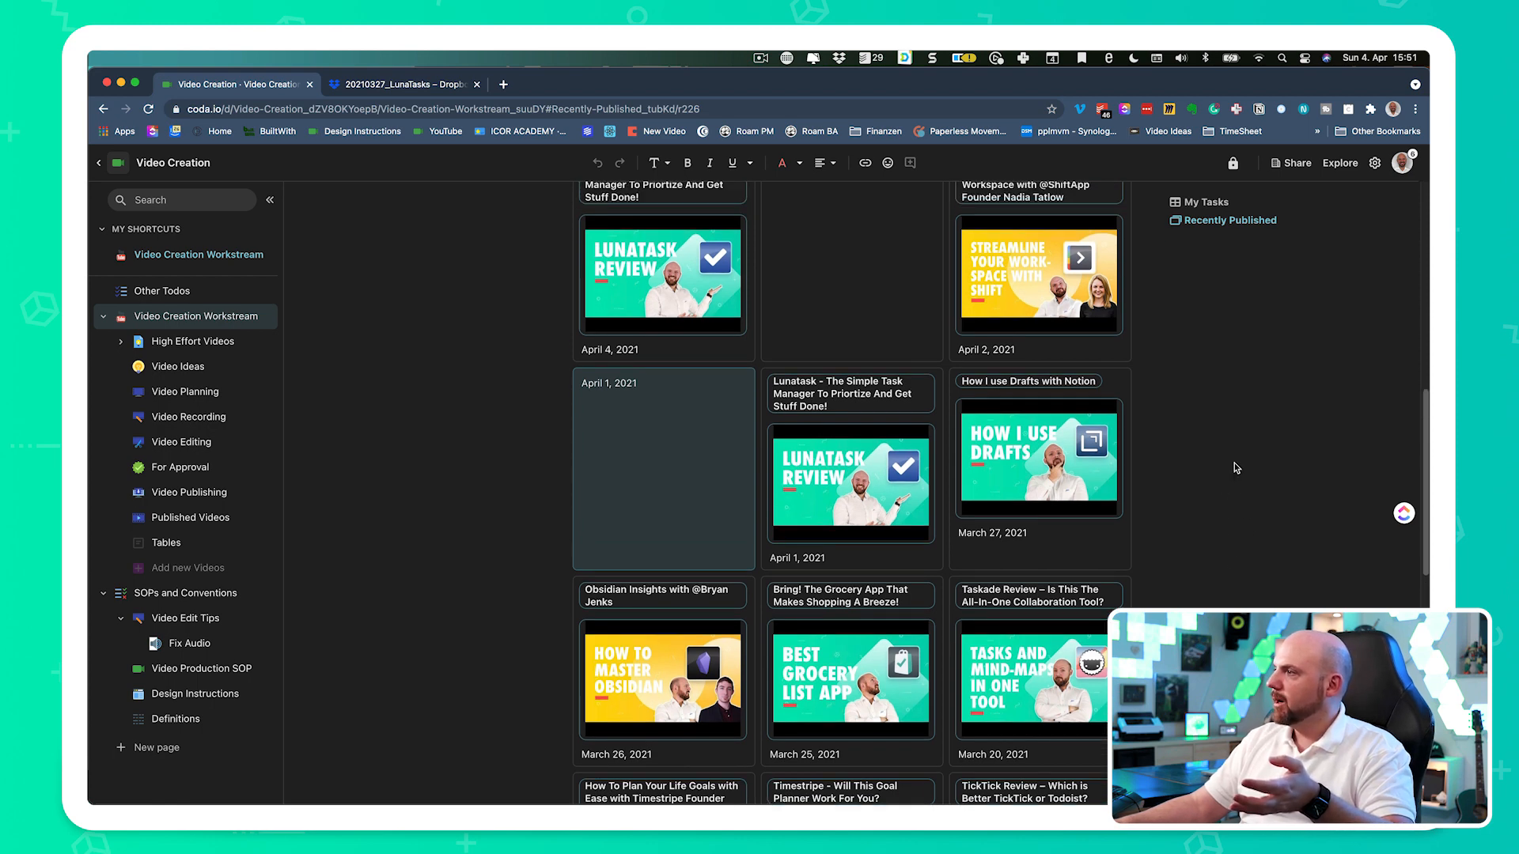
mouse_move(1068, 300)
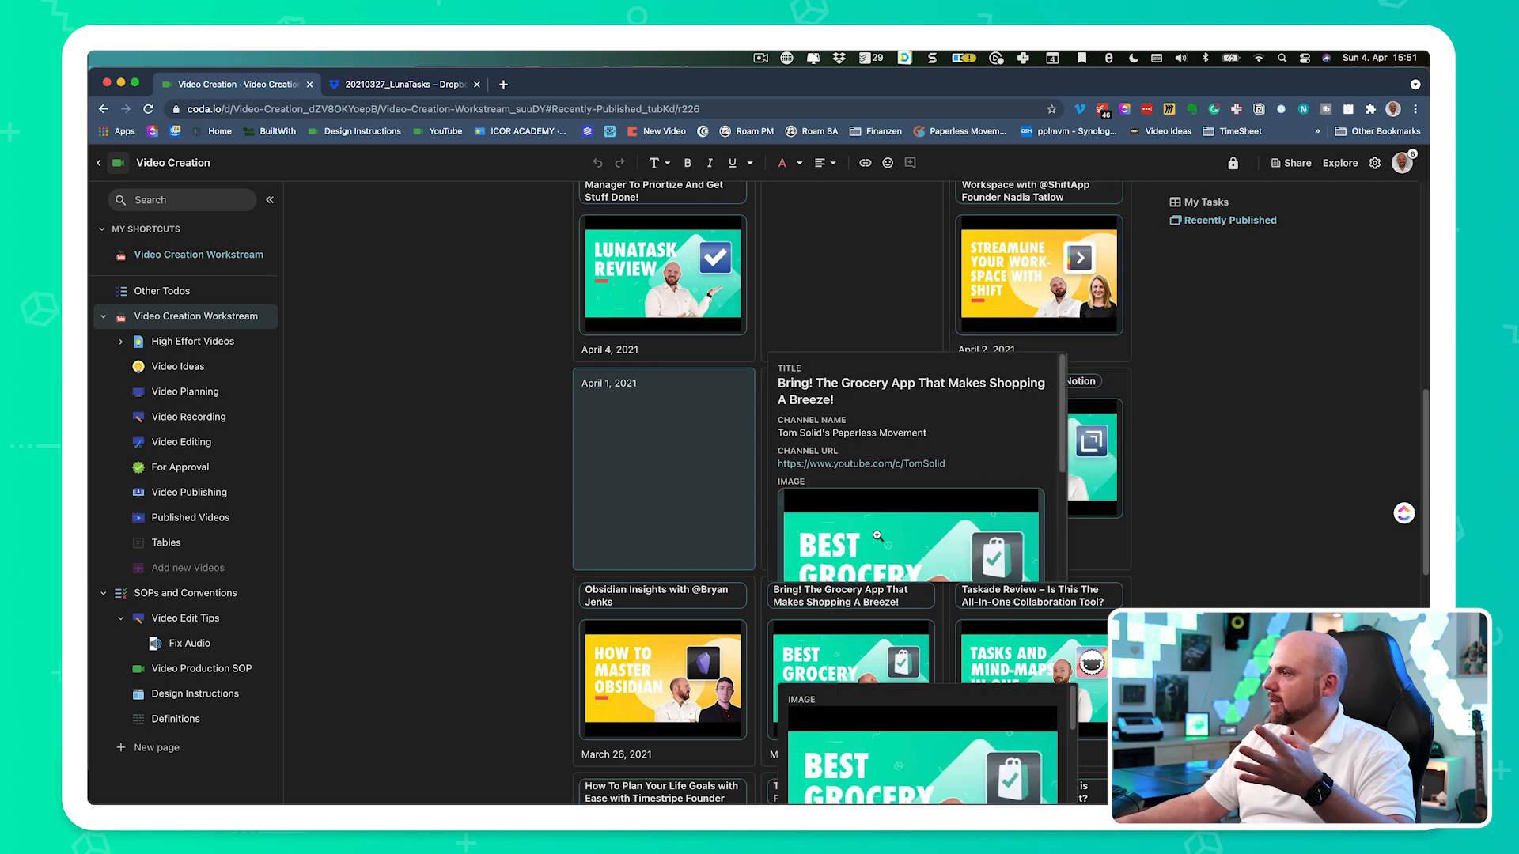
scroll(1216, 554, "down", 5)
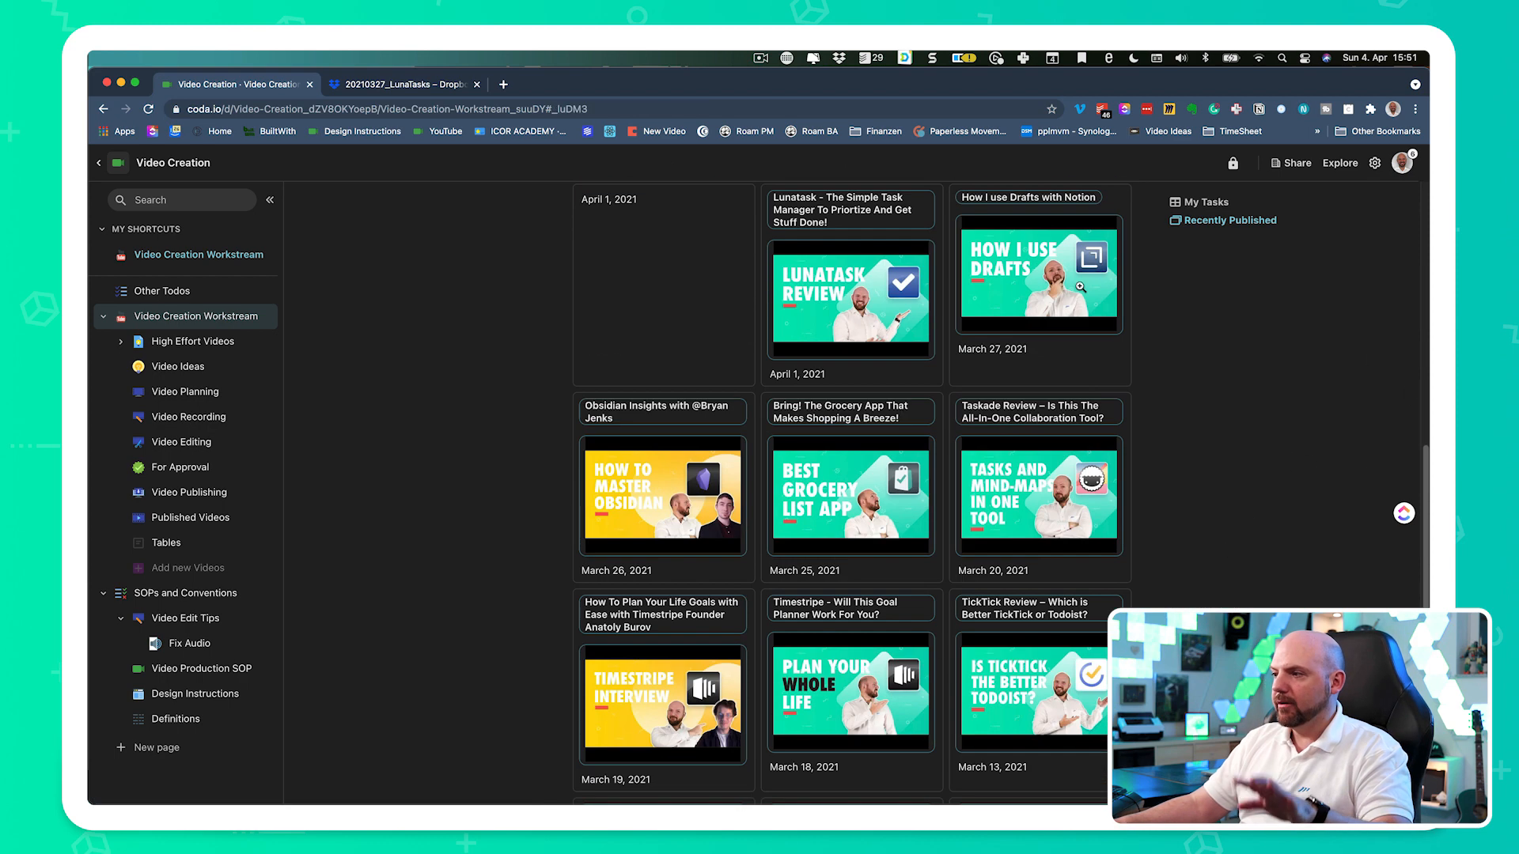